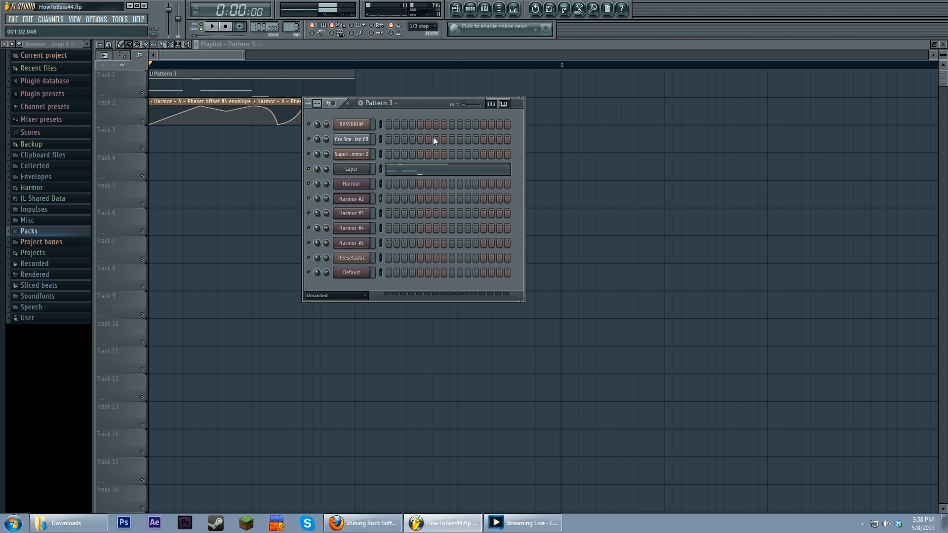
- Open the first Harmor channel and examine its harmonic unison pitch envelope and harmonic detune setting
click(363, 185)
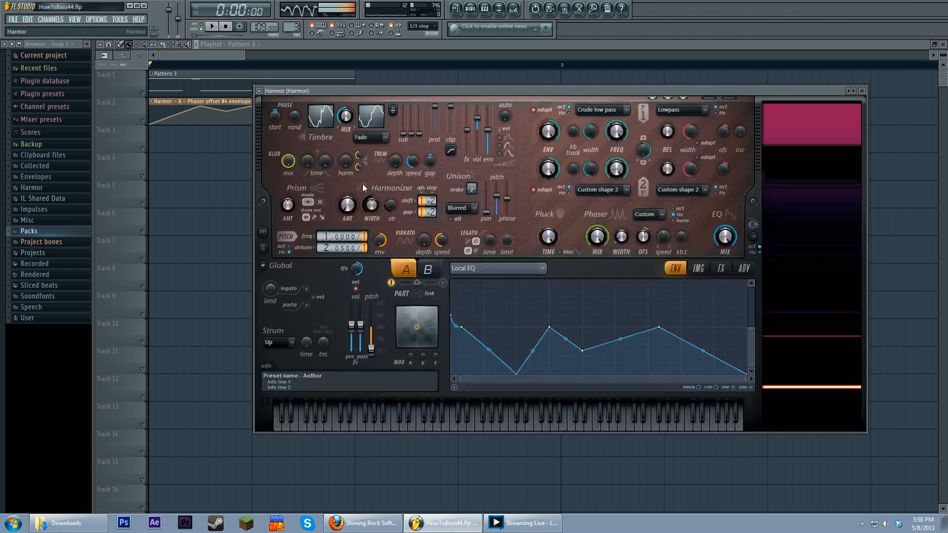
drag(584, 91, 550, 111)
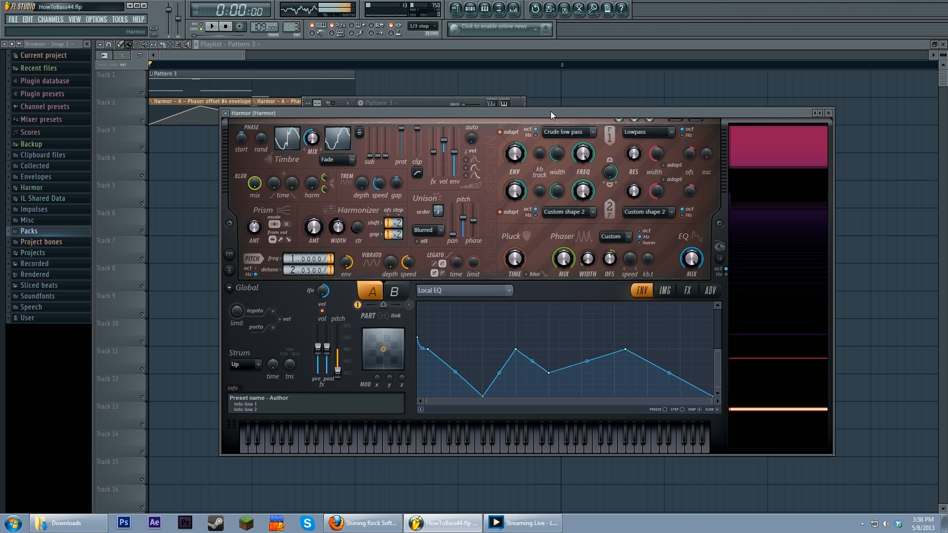
click(502, 292)
click(614, 262)
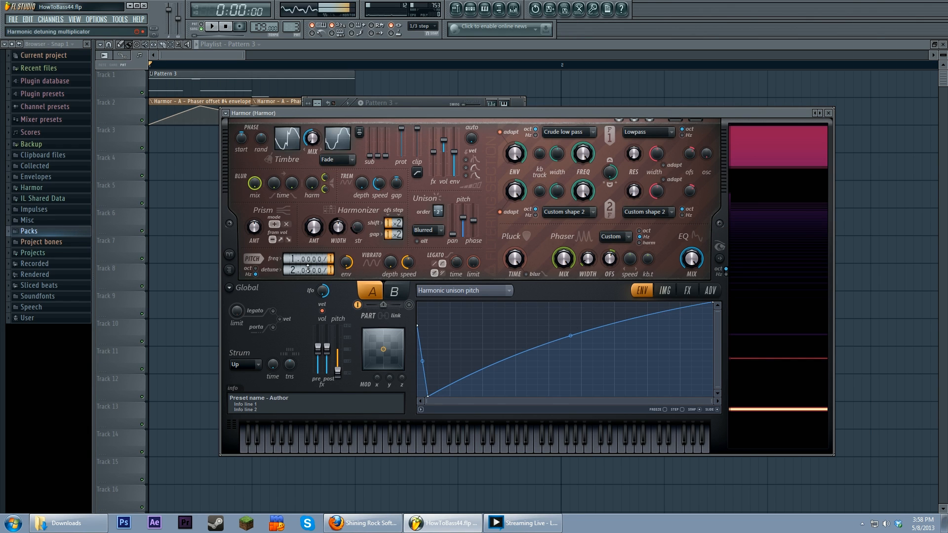
scroll(307, 268, up, 5)
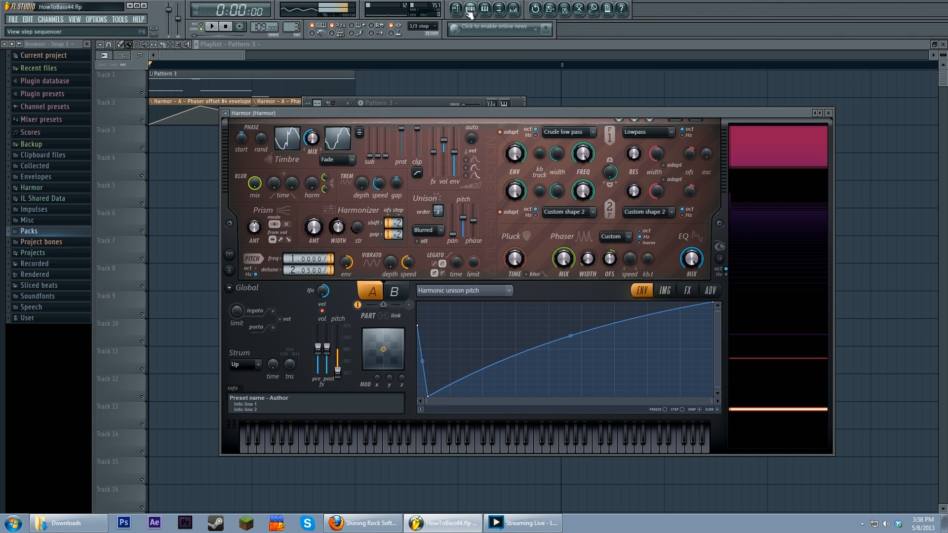
- Add a new Harmor instrument channel to the project and place its window clear of the channel list
key(F6)
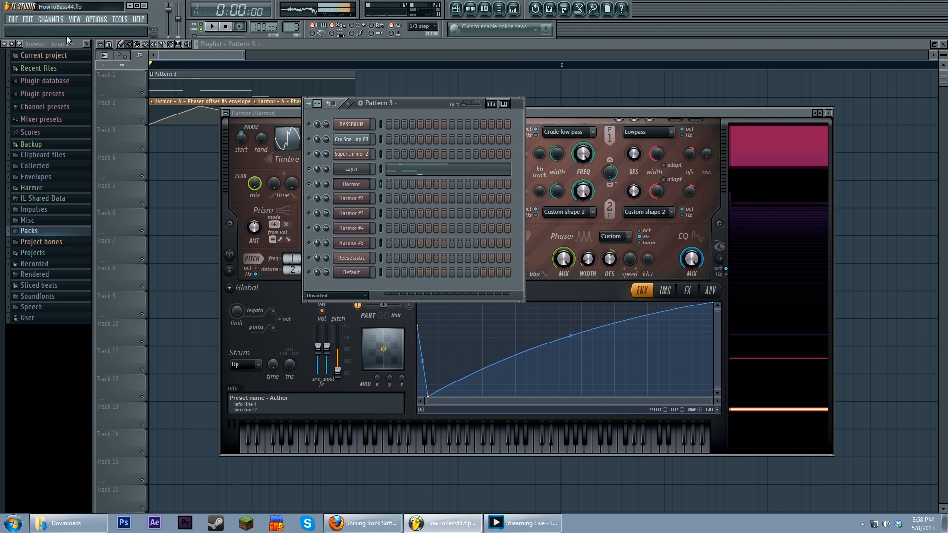
click(51, 19)
mouse_move(59, 29)
click(181, 339)
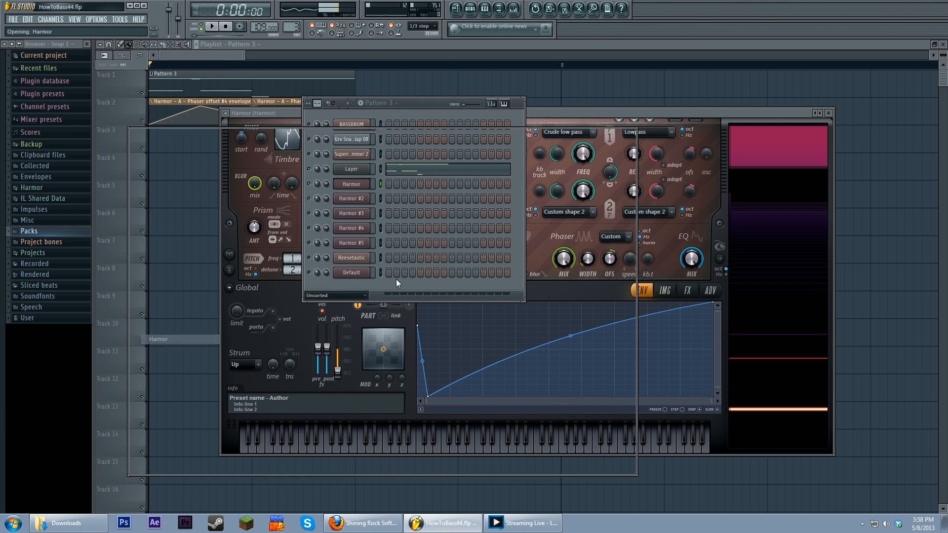
drag(423, 134, 573, 94)
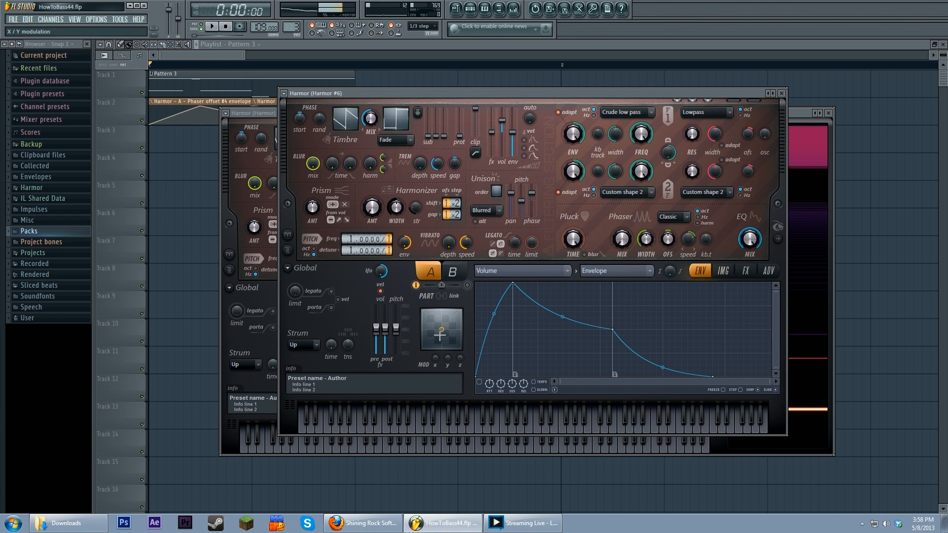
- Lower the new Harmor's global pitch and play a few test notes
drag(396, 328, 396, 354)
key(w)
key(z)
key(x)
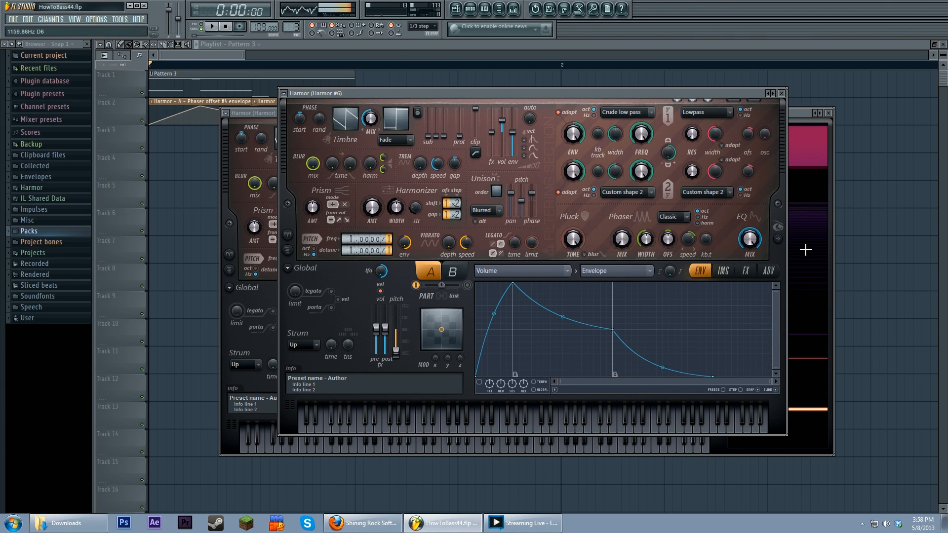
- Show the new Harmor's spectral display and play several test notes through it
click(777, 239)
drag(707, 92, 673, 99)
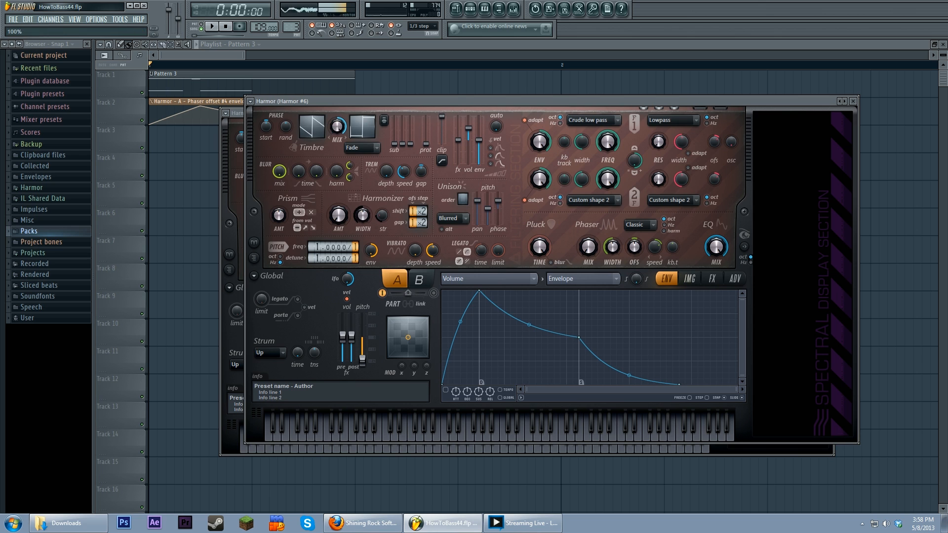
key(x)
key(c)
key(z)
key(x)
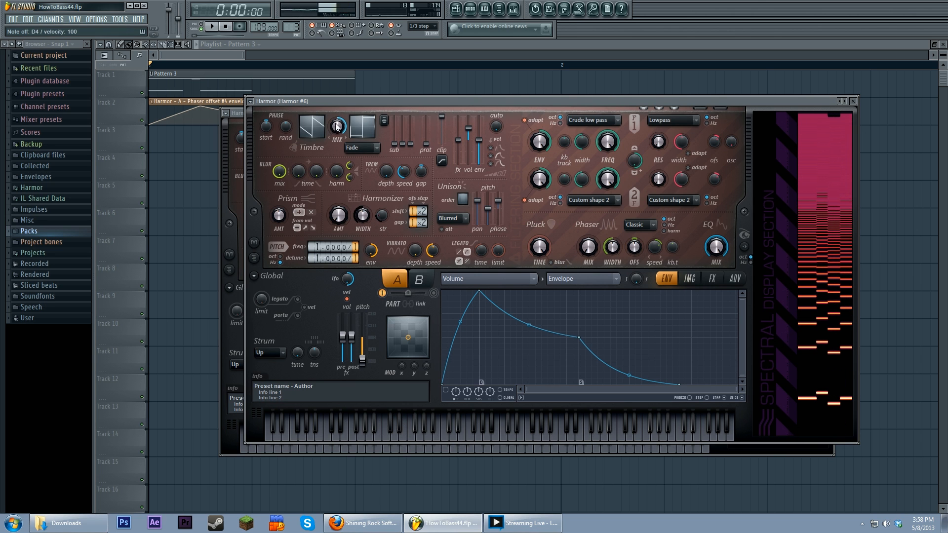
- Adjust the timbre 1 & 2 mix and play a test note
drag(335, 131, 335, 185)
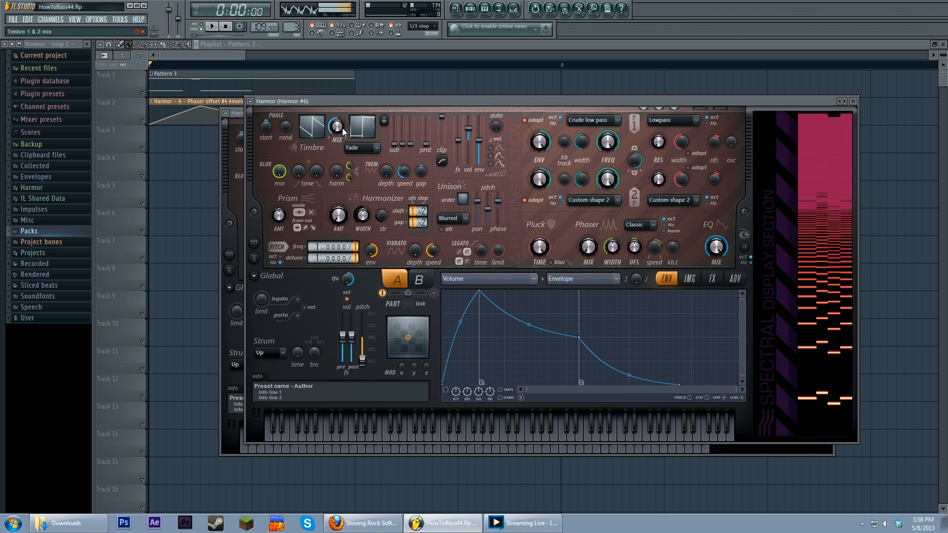
click(346, 133)
key(x)
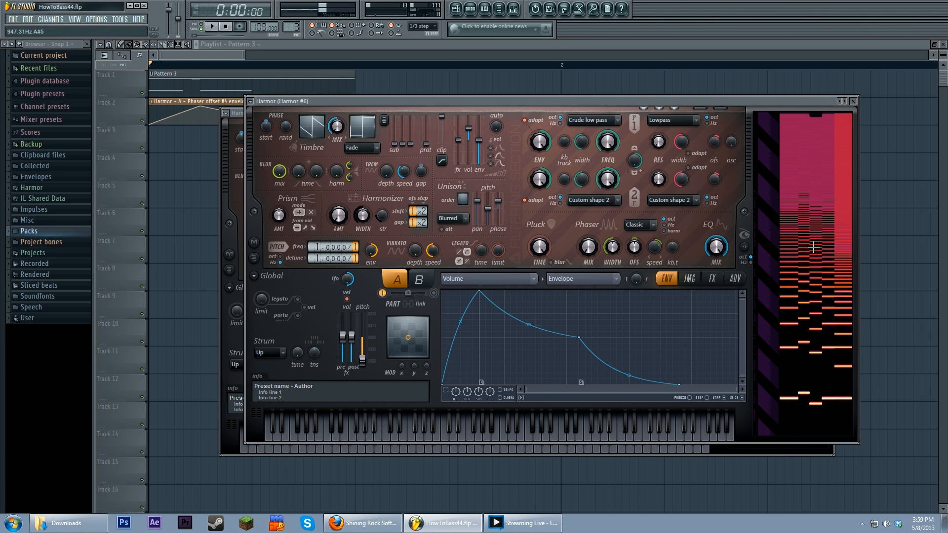
- Examine the Timbre 1 harmonic level curve over its full harmonic range
drag(532, 102, 512, 112)
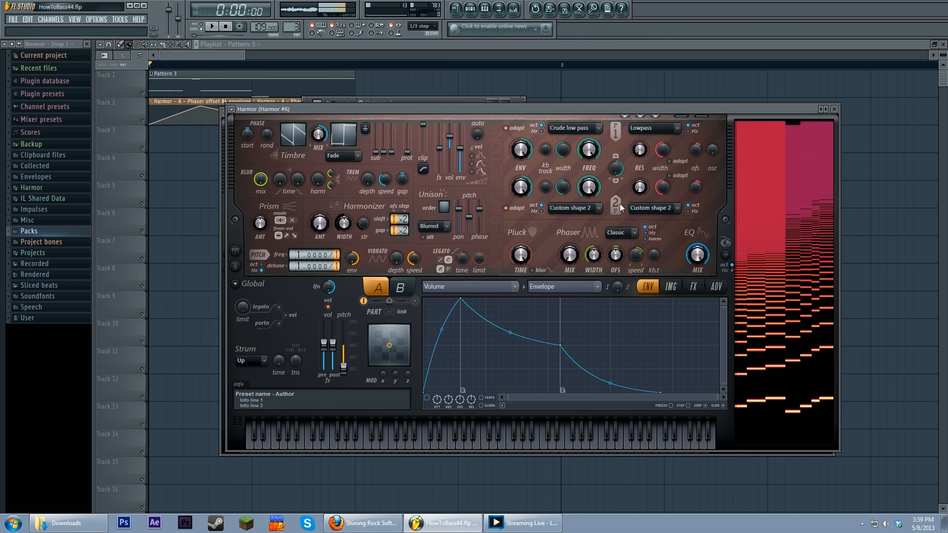
right_click(298, 143)
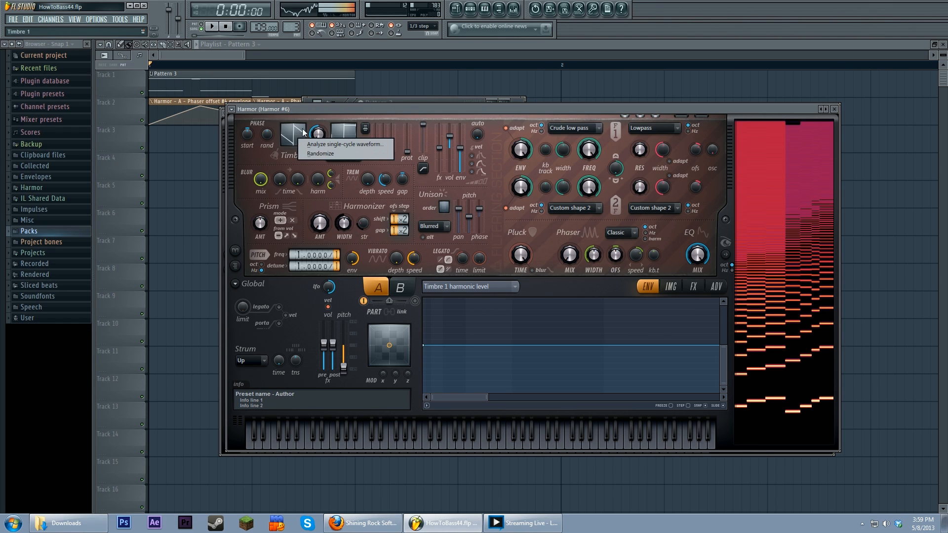
click(360, 111)
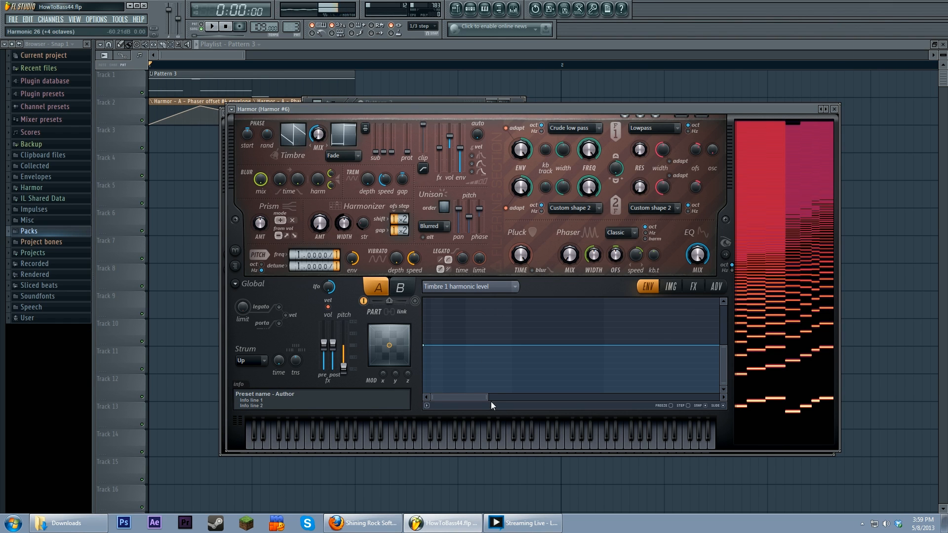
drag(488, 398, 741, 401)
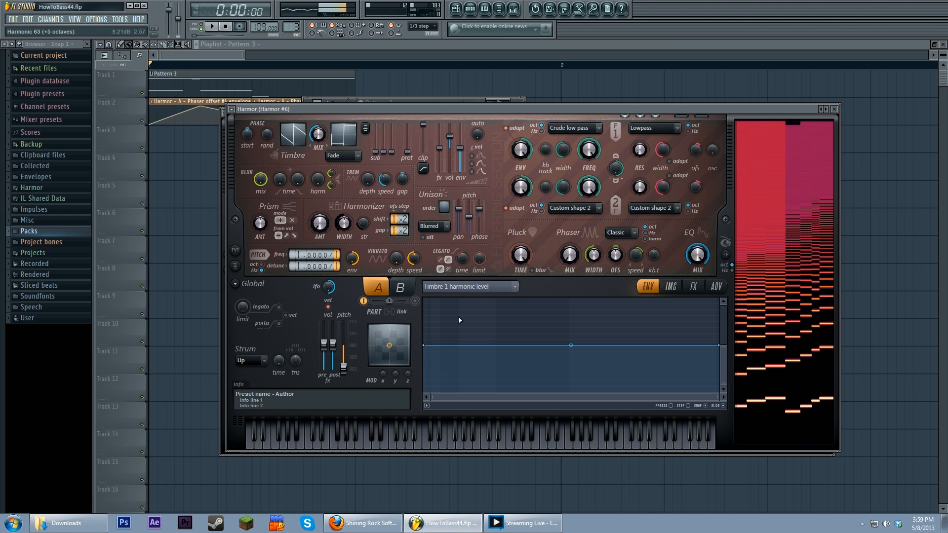
click(489, 289)
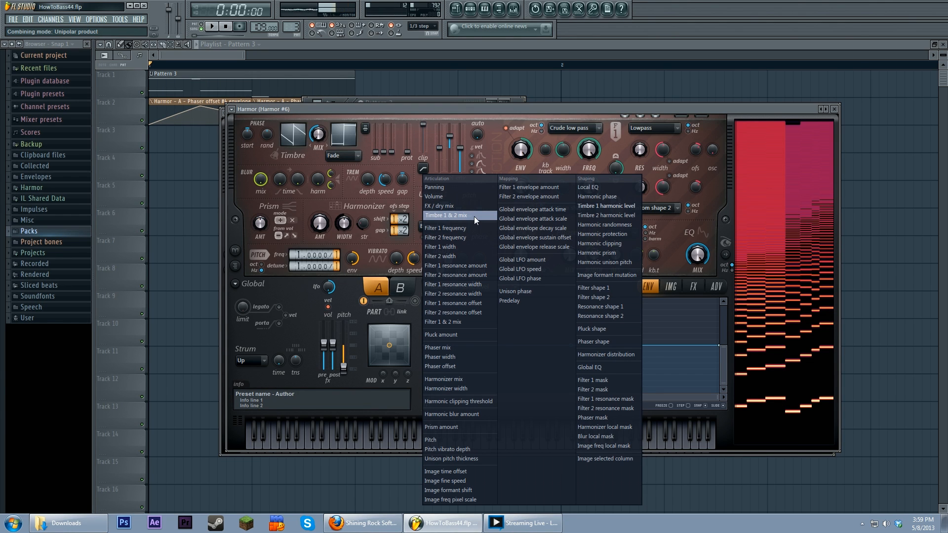
click(453, 111)
- Examine the Timbre 2 harmonic level curve both close up and over its full harmonic range
right_click(324, 135)
right_click(348, 128)
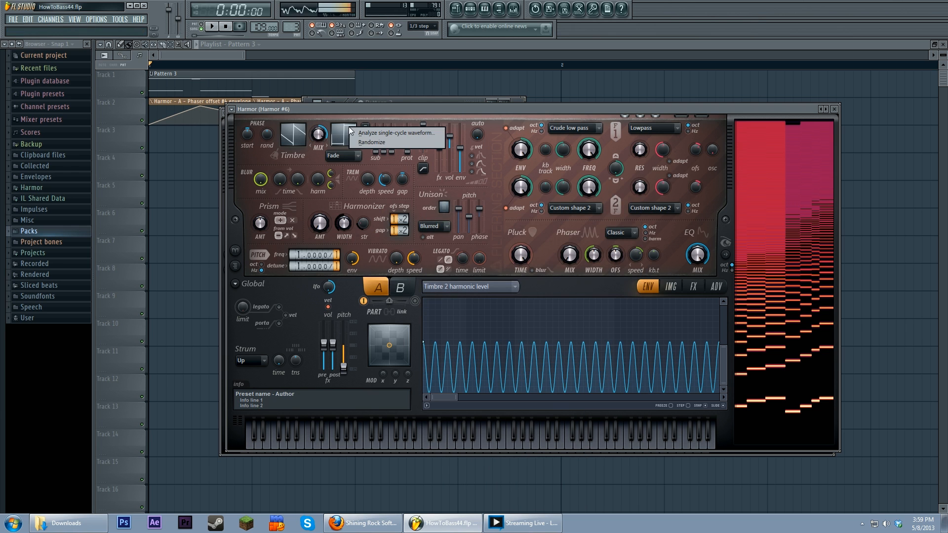
click(398, 114)
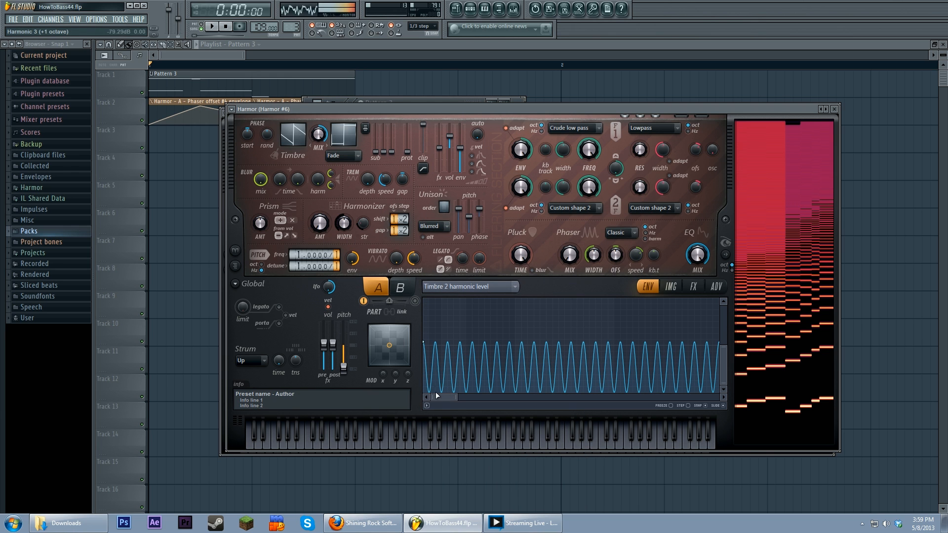
mouse_move(454, 398)
mouse_down()
mouse_move(718, 398)
mouse_move(444, 401)
mouse_up()
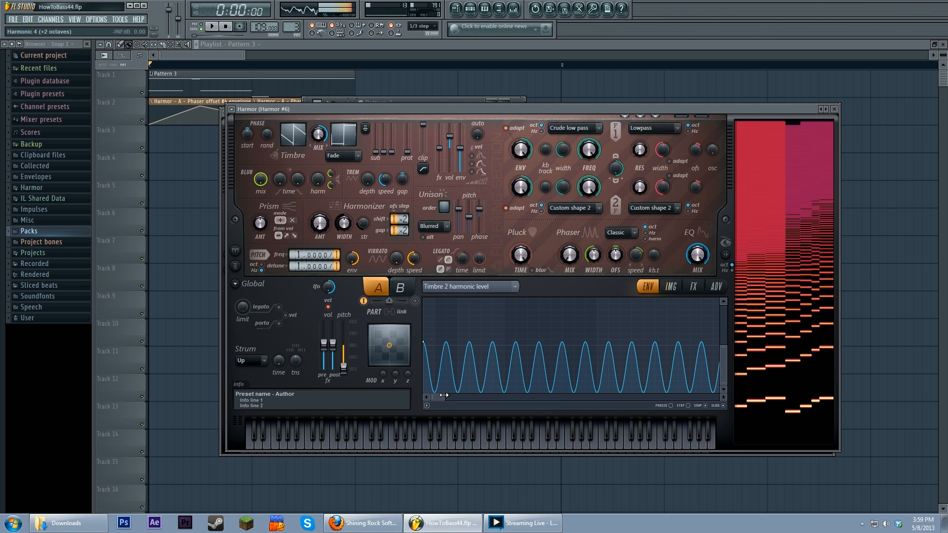
drag(444, 398, 735, 400)
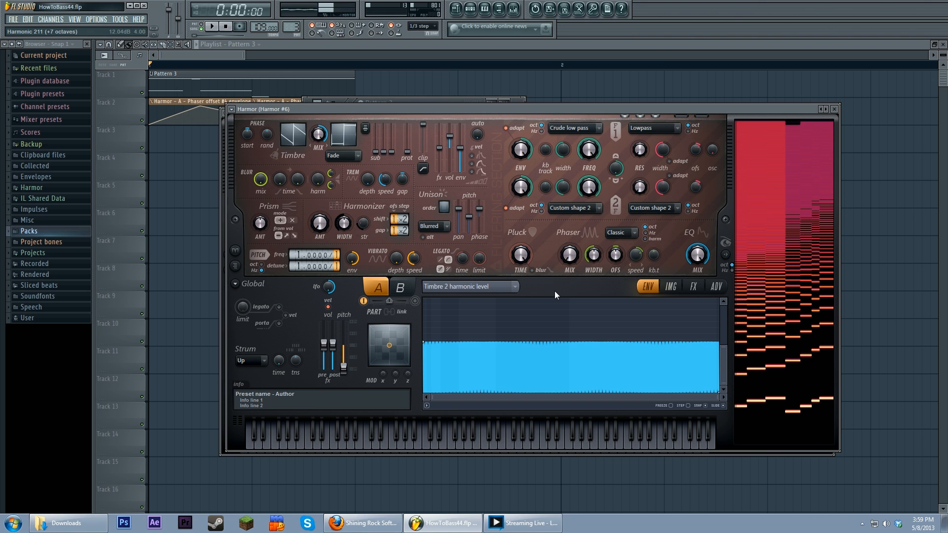
drag(717, 398, 438, 394)
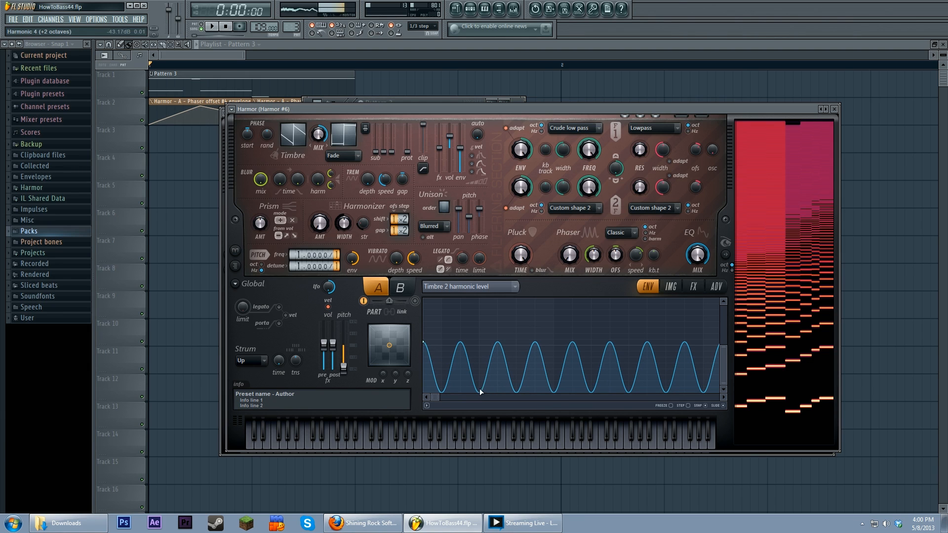
- Try adding a point at harmonic 4 on the Timbre 2 harmonic level curve, and reset the curve
right_click(479, 345)
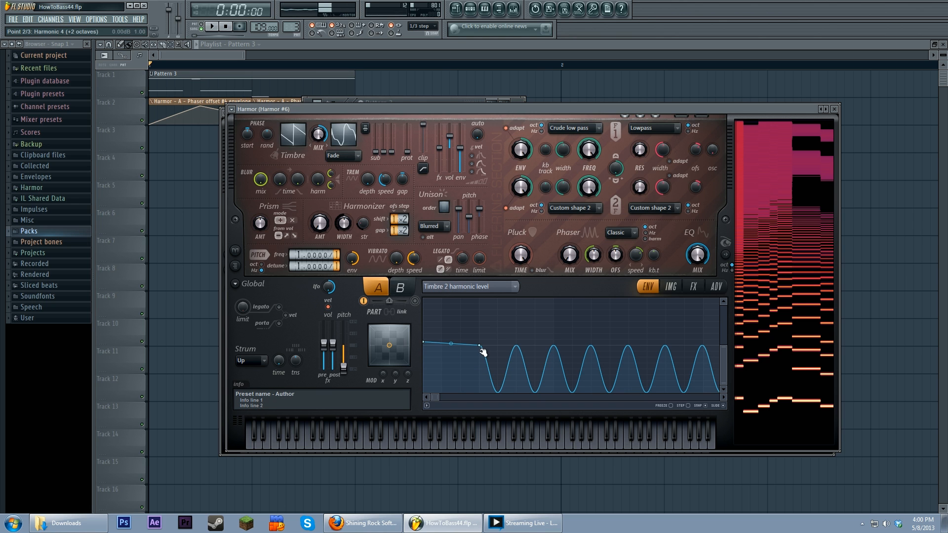
click(426, 406)
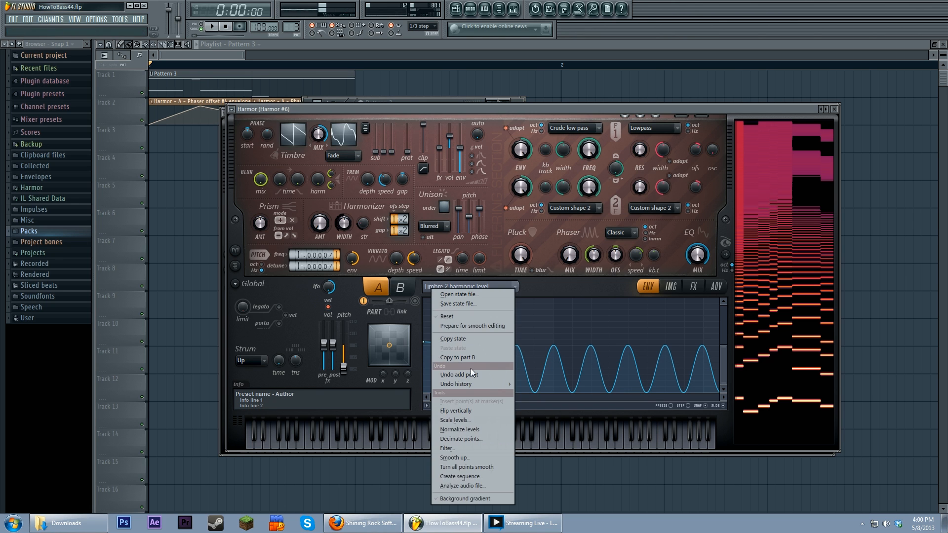
click(466, 317)
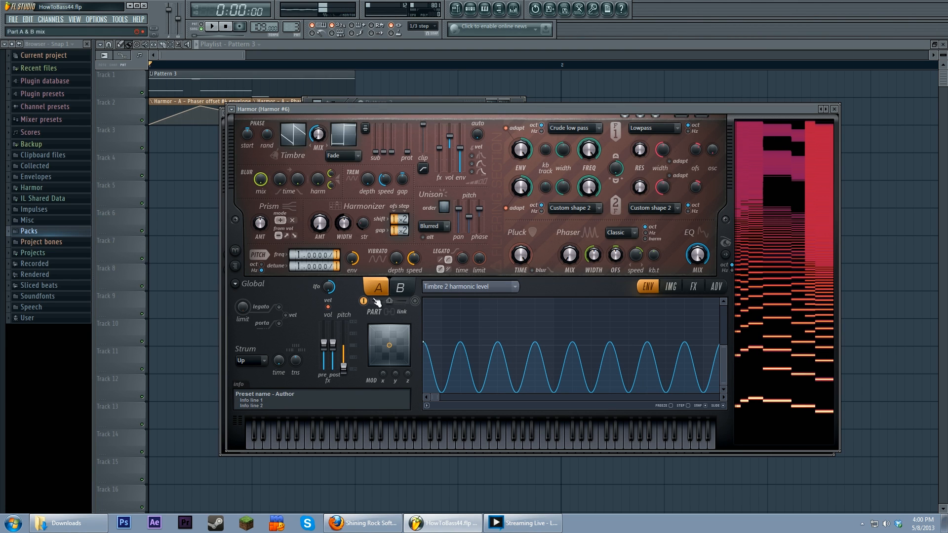
- Set the harmonic detune multiplier to 2.0000 and play test notes to hear its effect
drag(298, 265, 297, 259)
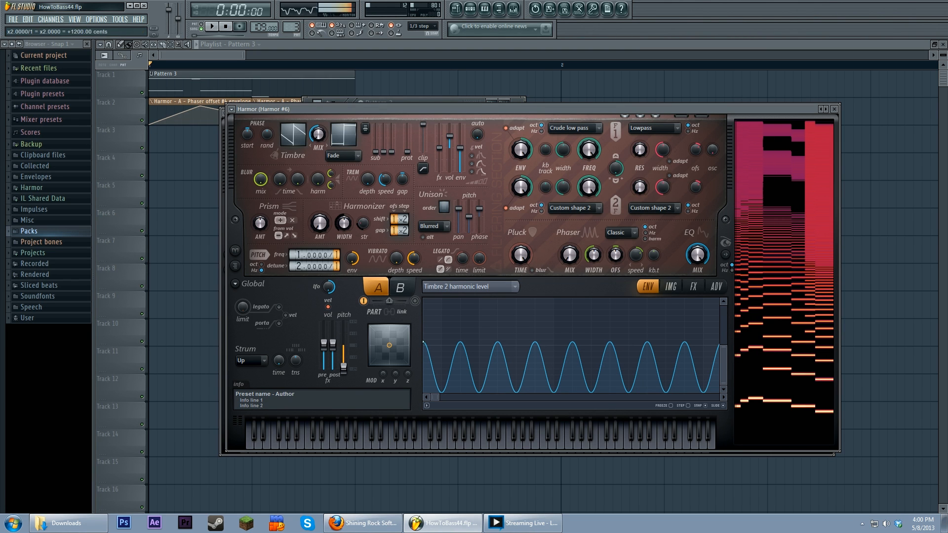
key(z)
key(x)
key(c)
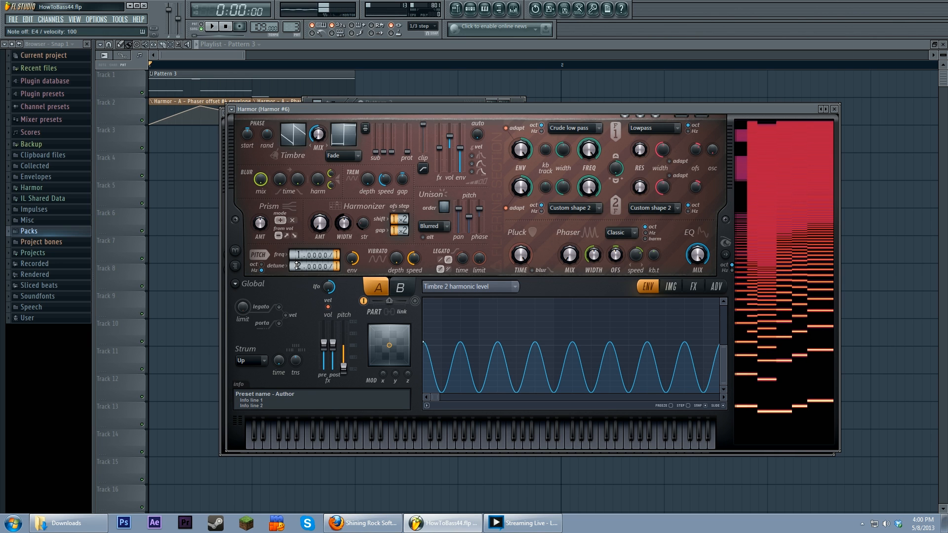
key(x)
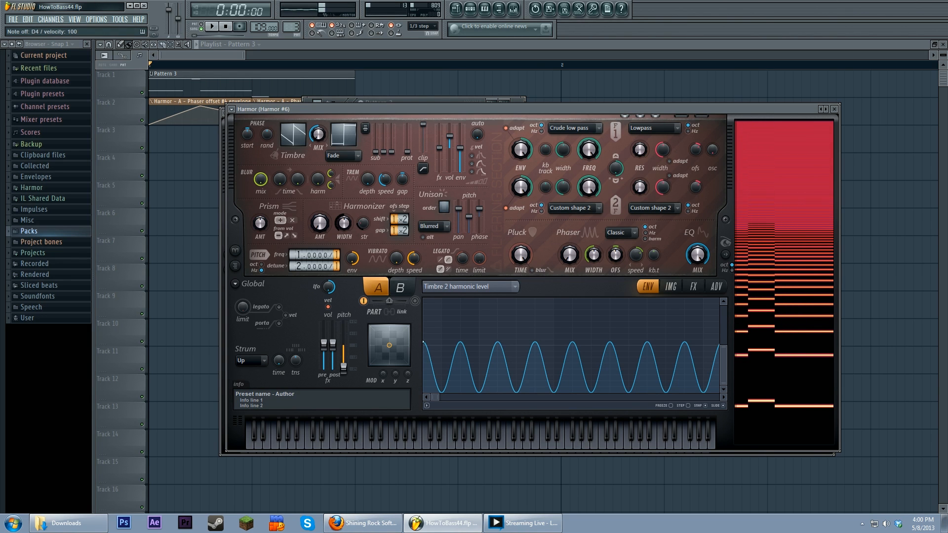
- Lower the harmonic detune multiplier again, readjust the timbre 1 & 2 mix and play a test note
drag(297, 259, 297, 267)
drag(319, 135, 318, 94)
key(x)
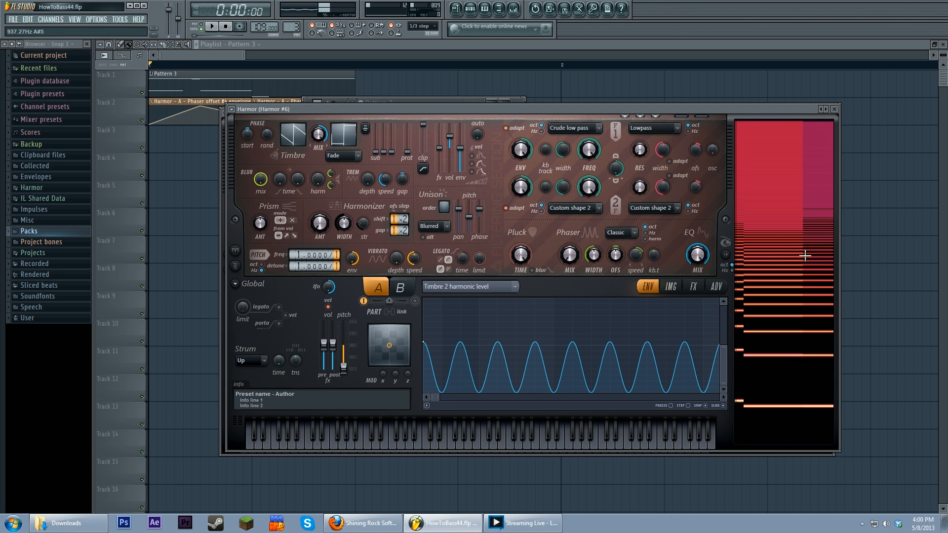
- Audition the harmonic detune multiplier at 2.0000 and 1.9000 with a played note, leaving it at 2.0000
drag(603, 108, 594, 112)
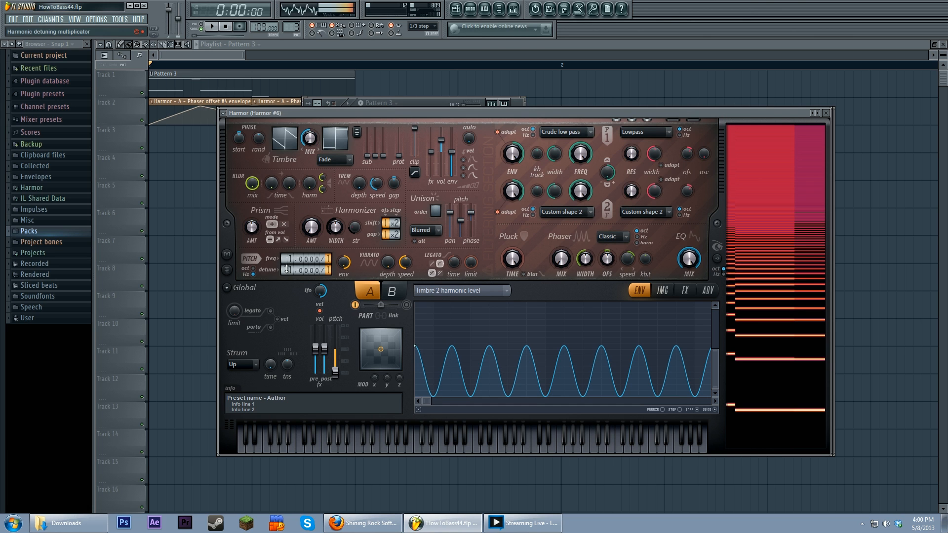
scroll(293, 270, up, 1)
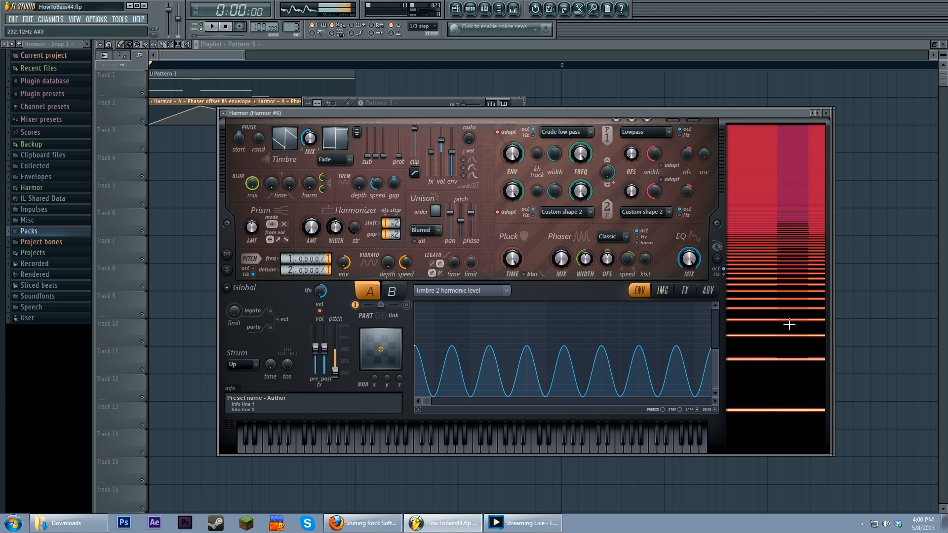
key(x)
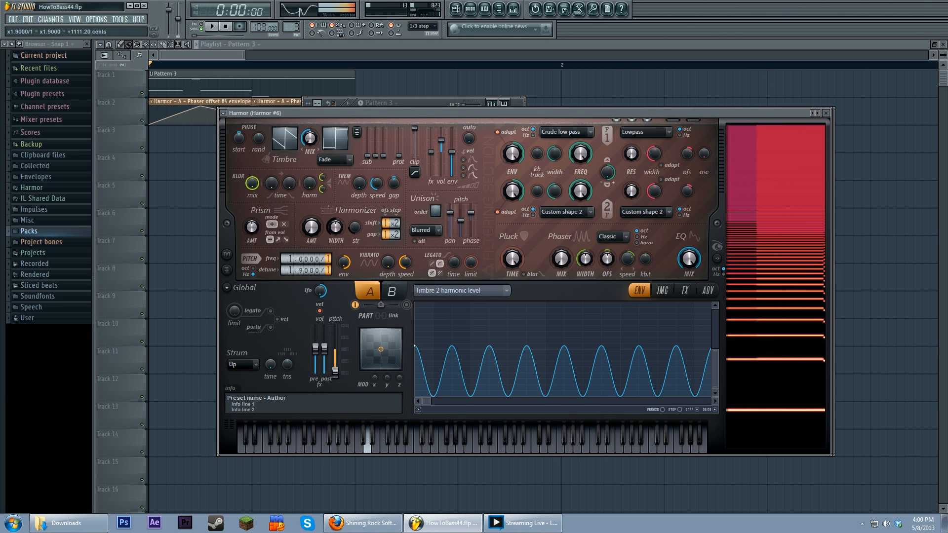
mouse_move(298, 268)
mouse_down()
mouse_move(297, 288)
mouse_move(297, 268)
mouse_up()
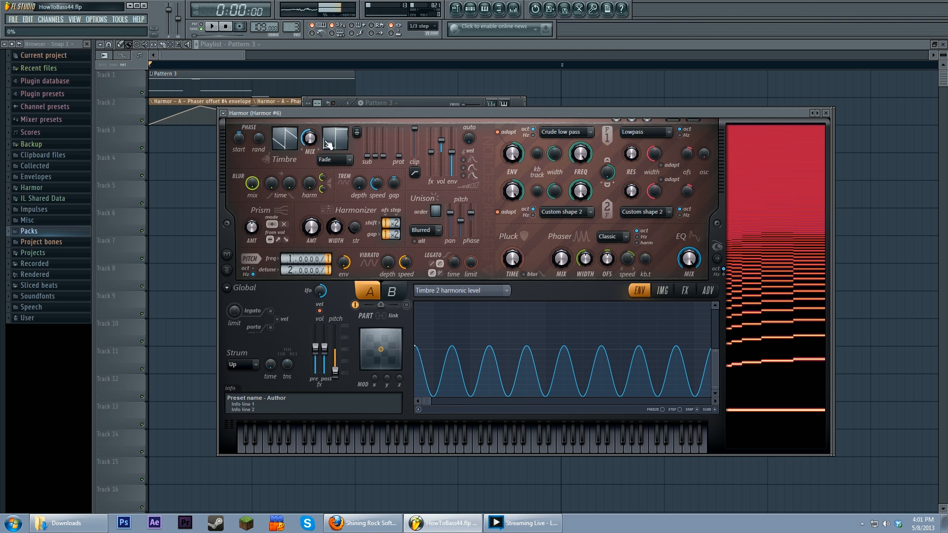
- Bring up the Harmonic unison pitch shape in the envelope editor
click(508, 289)
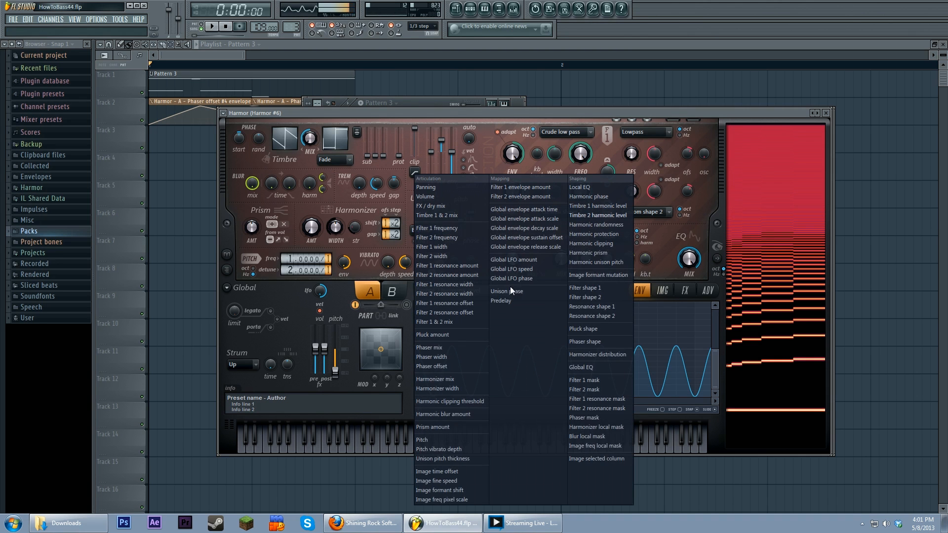
click(623, 262)
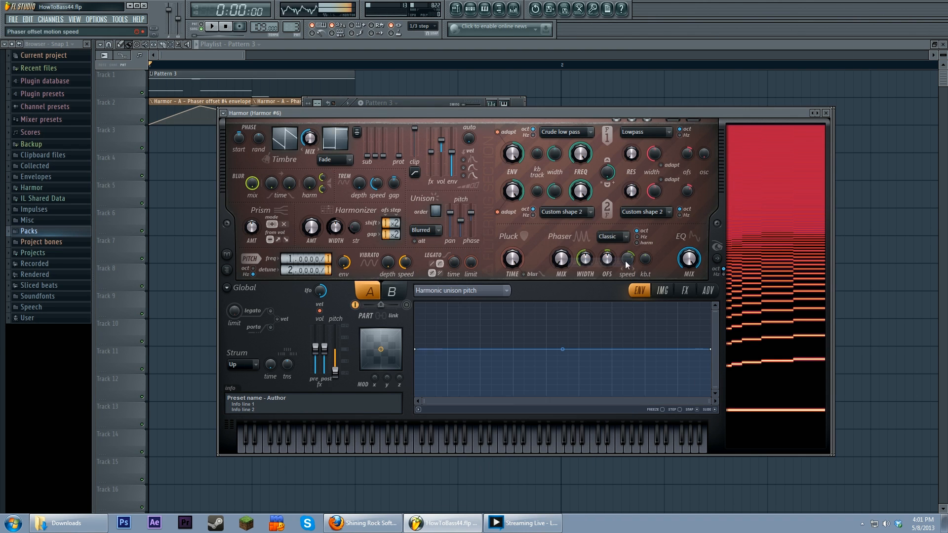
- Add three points to the harmonic unison pitch envelope: a low near the start, a peak past the middle and a dip after it
right_click(426, 382)
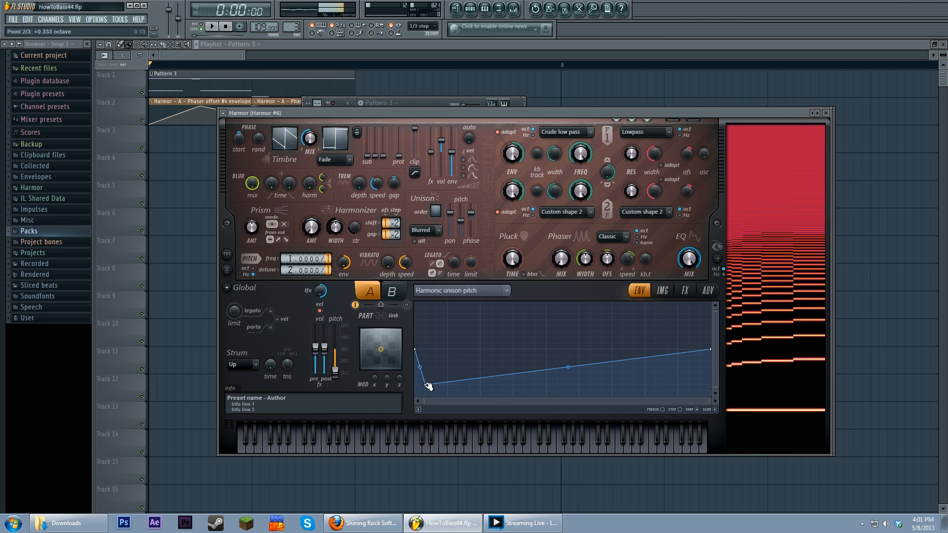
right_click(578, 326)
right_click(634, 379)
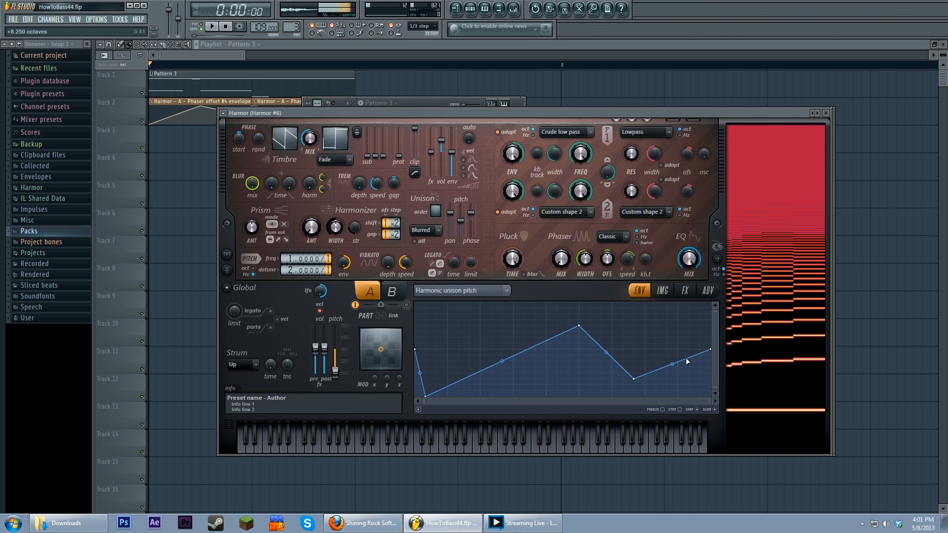
- Try the harmonic detune multiplier at 1.0000, restore it to 2.0000 and bend the envelope's long rising segment into a curve
scroll(290, 269, down, 1)
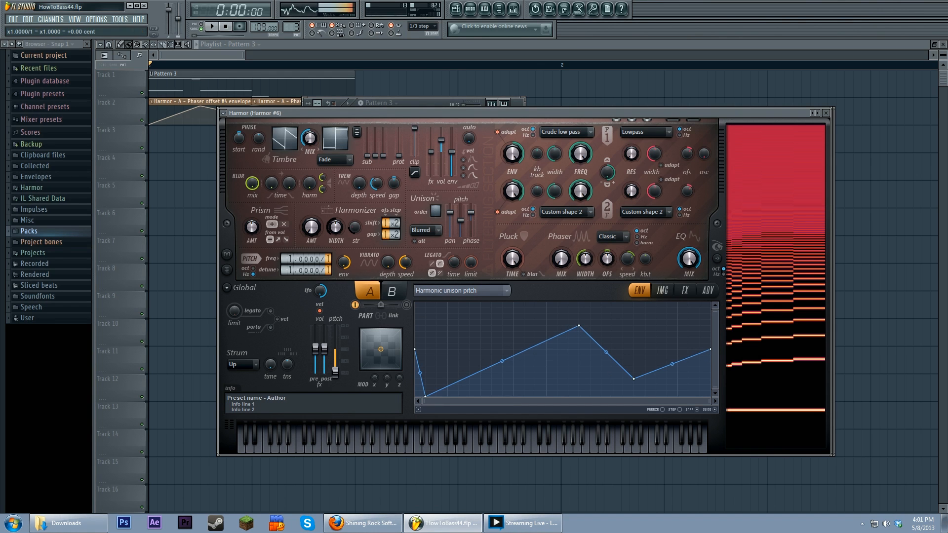
scroll(290, 269, up, 1)
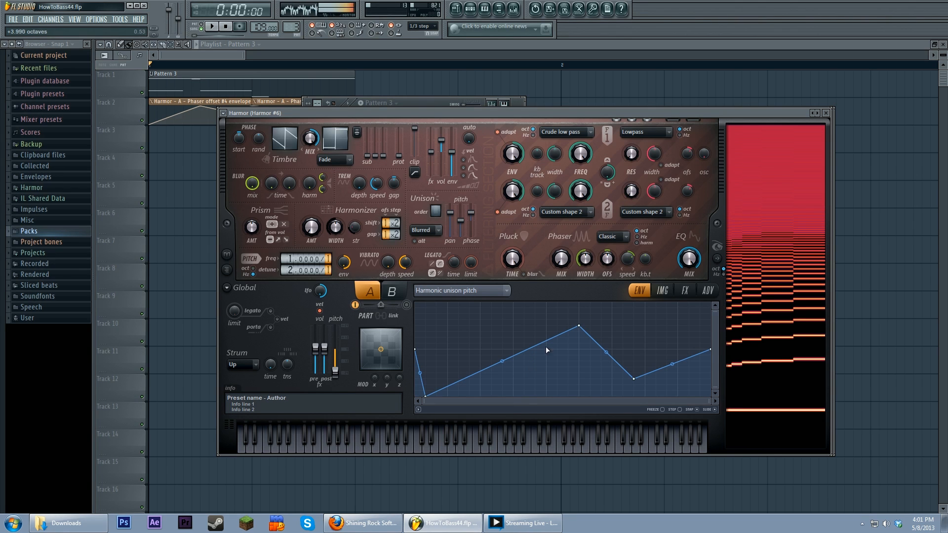
drag(502, 361, 502, 371)
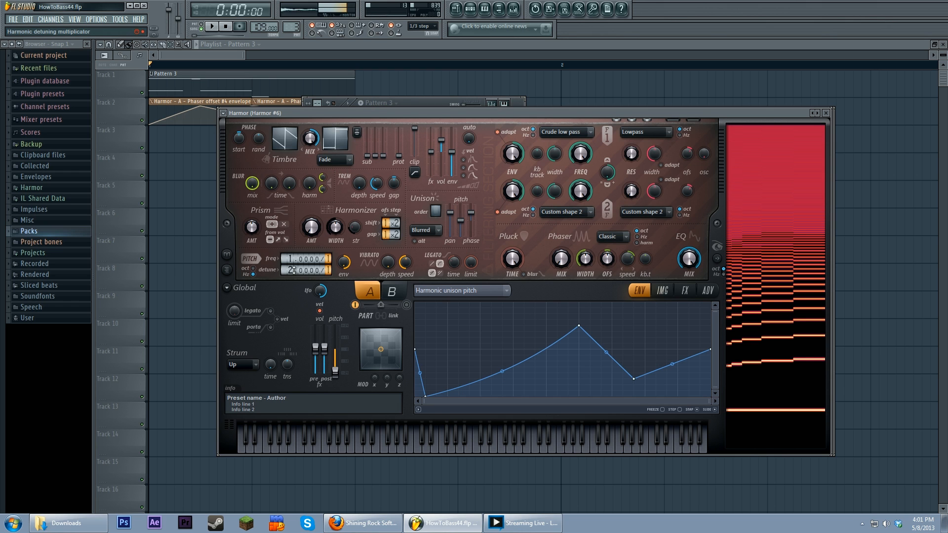
mouse_move(293, 270)
mouse_down()
mouse_move(293, 283)
mouse_move(288, 264)
mouse_up()
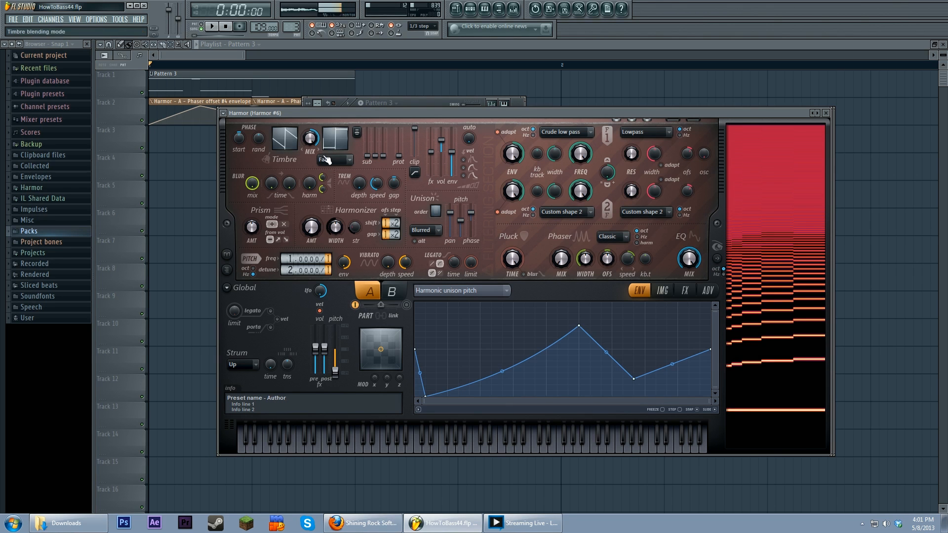
- Open the existing Harmor channel's instrument, play a test note and compare it with the Harmor #2 channel
click(388, 106)
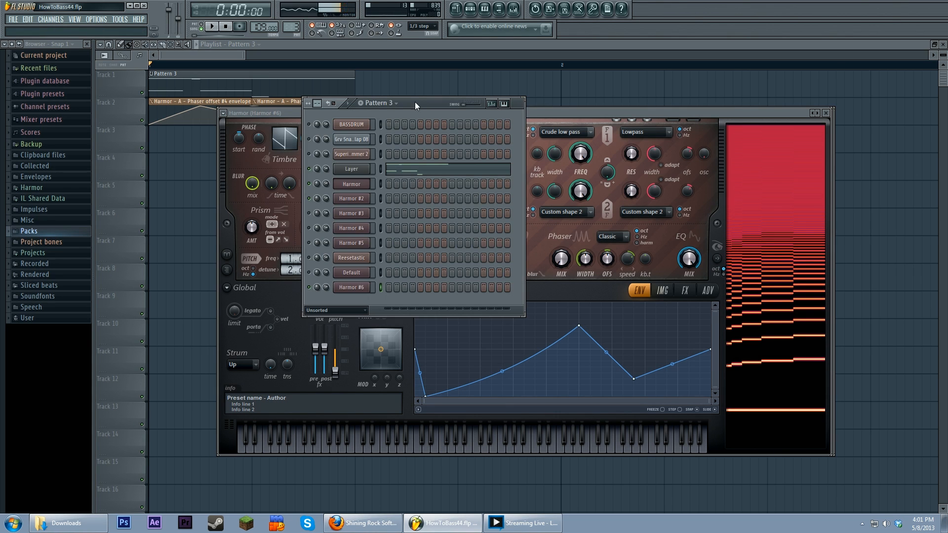
click(349, 184)
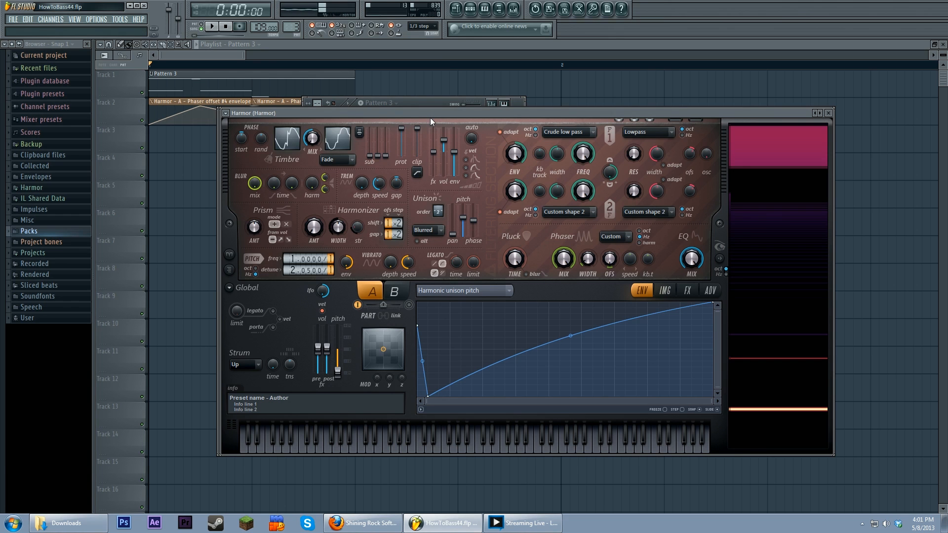
key(x)
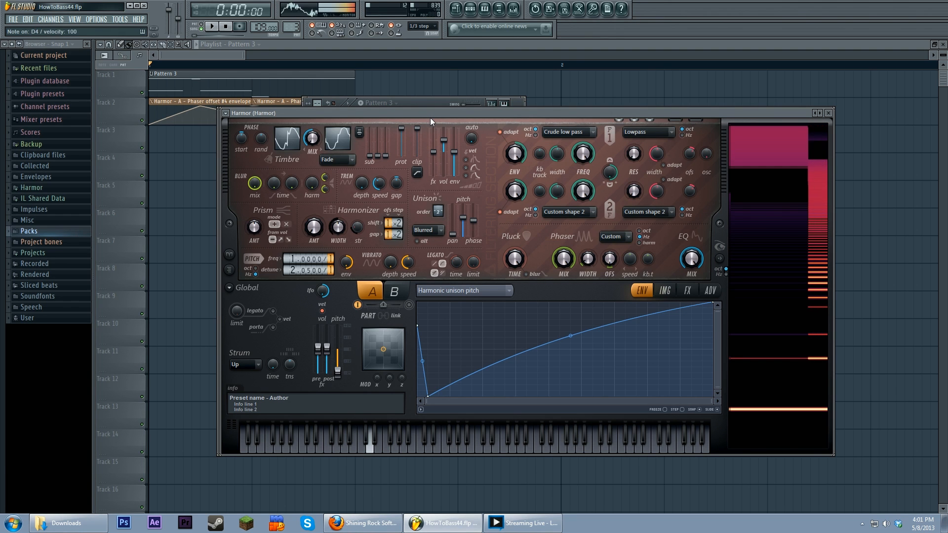
click(430, 105)
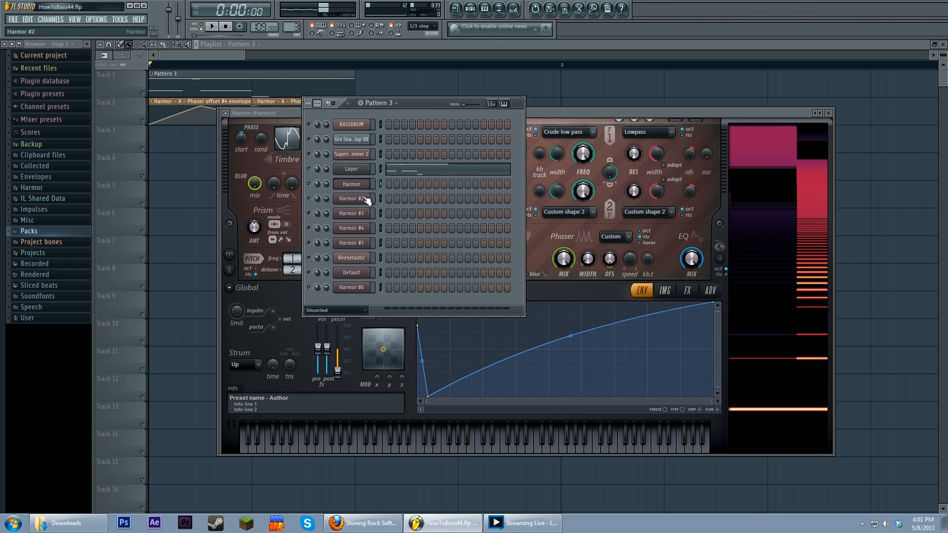
click(364, 198)
click(422, 104)
click(356, 186)
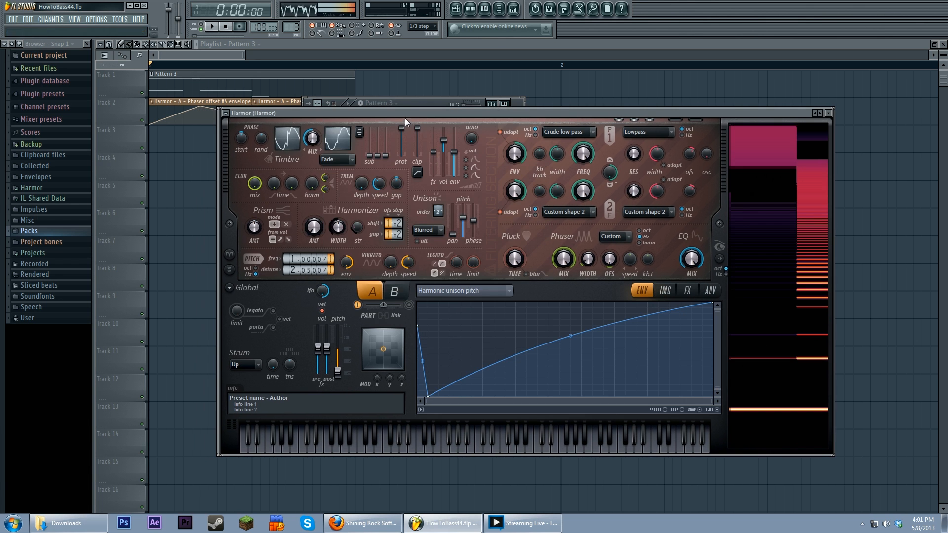
click(404, 104)
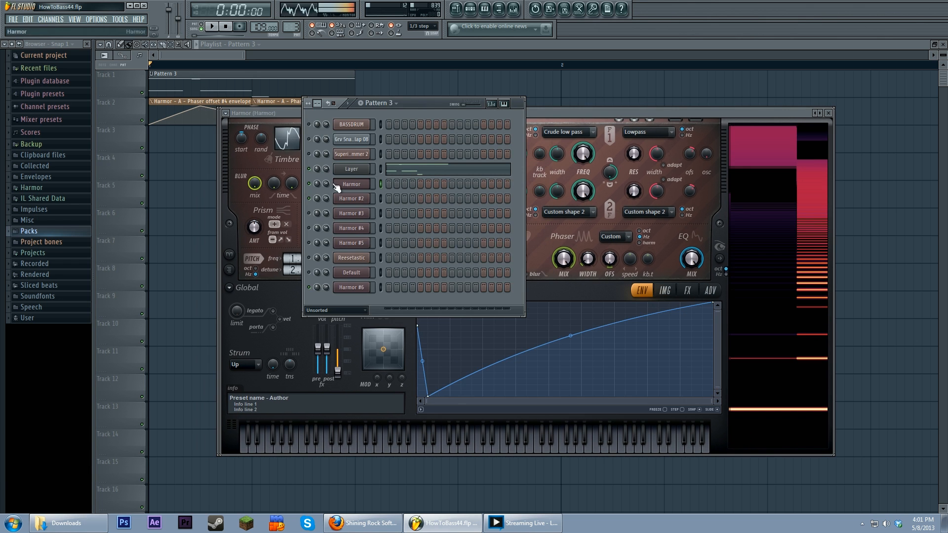
- Play the pattern to compare the Harmor and Harmor #2 layers on their own and together
click(211, 28)
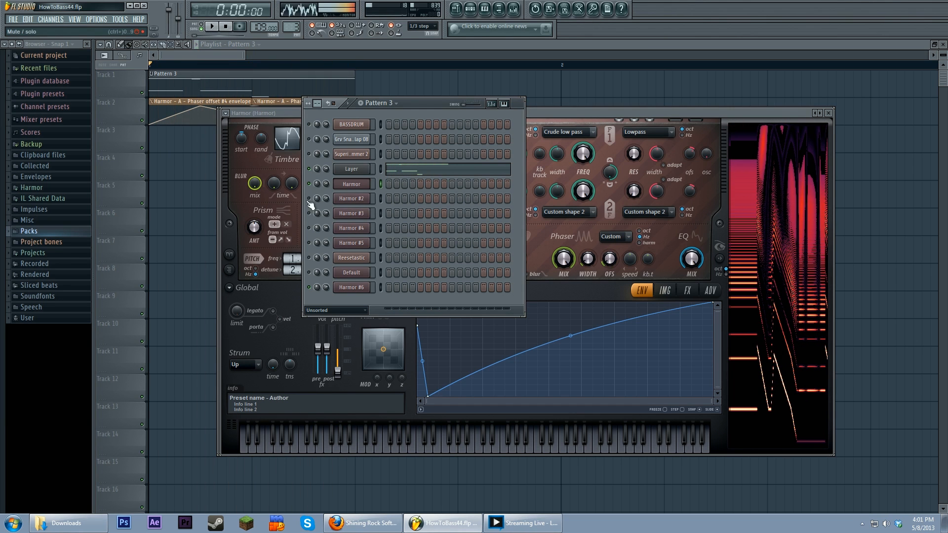
click(213, 27)
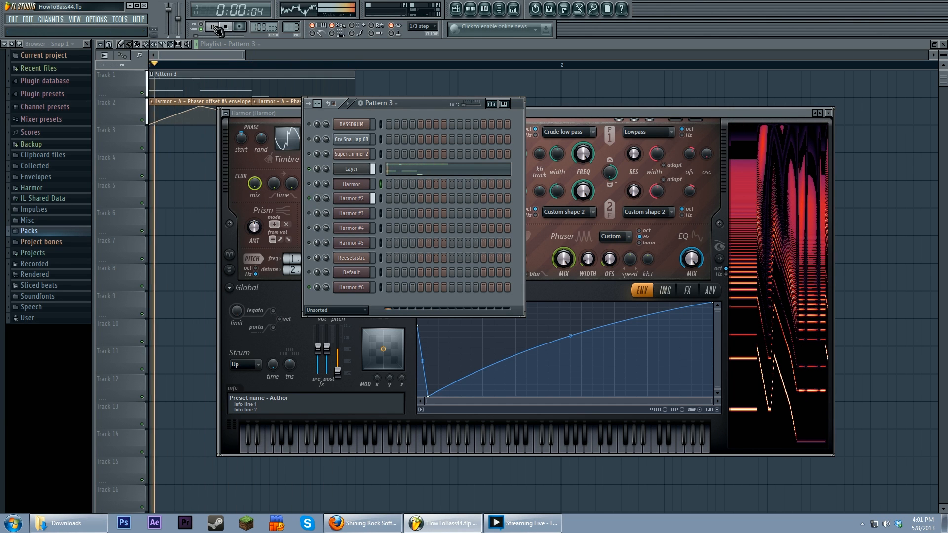
click(226, 27)
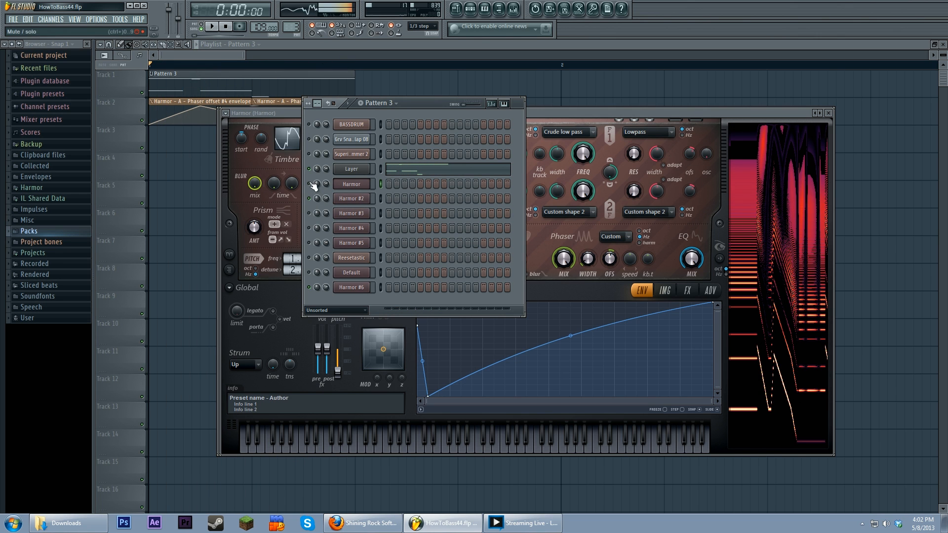
click(212, 27)
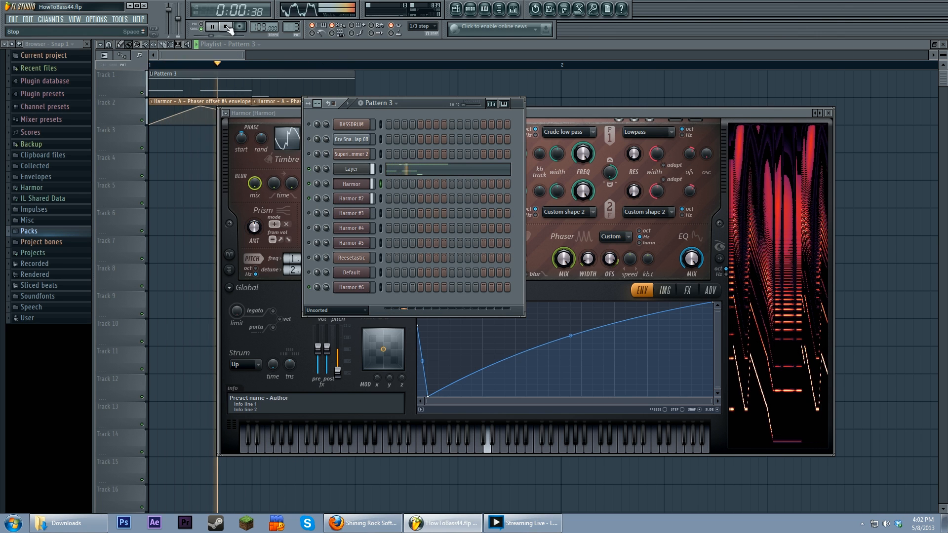
click(226, 28)
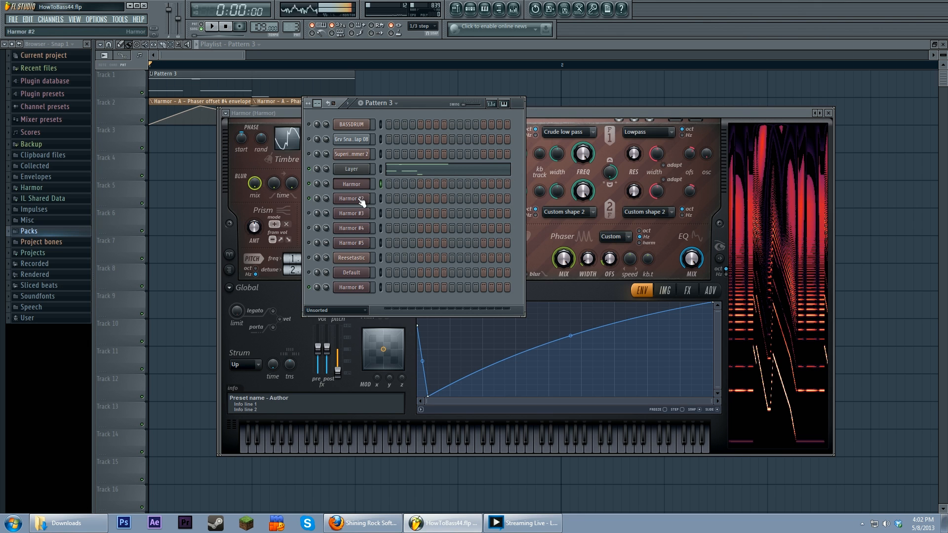
- Shift the channel rack over the Harmor window and briefly show the mixer
drag(438, 101, 478, 92)
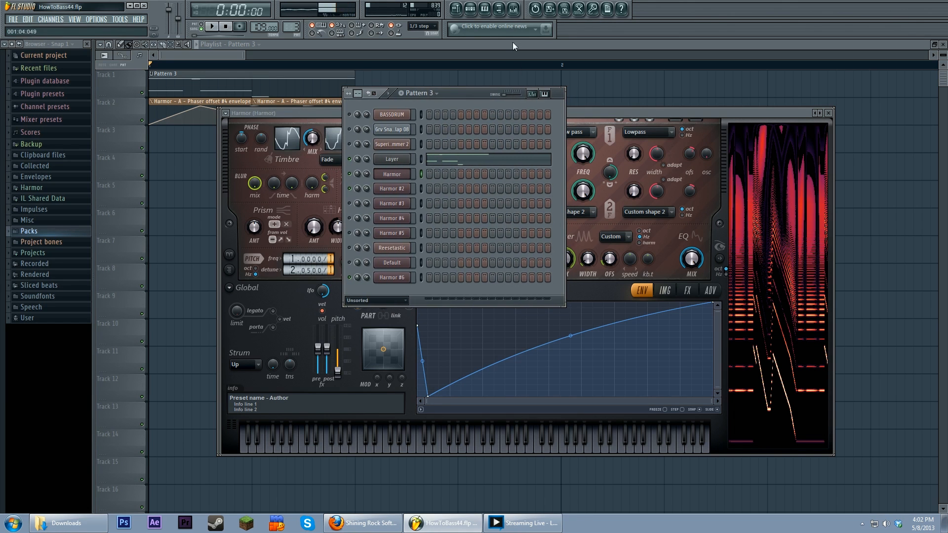
click(516, 8)
click(515, 8)
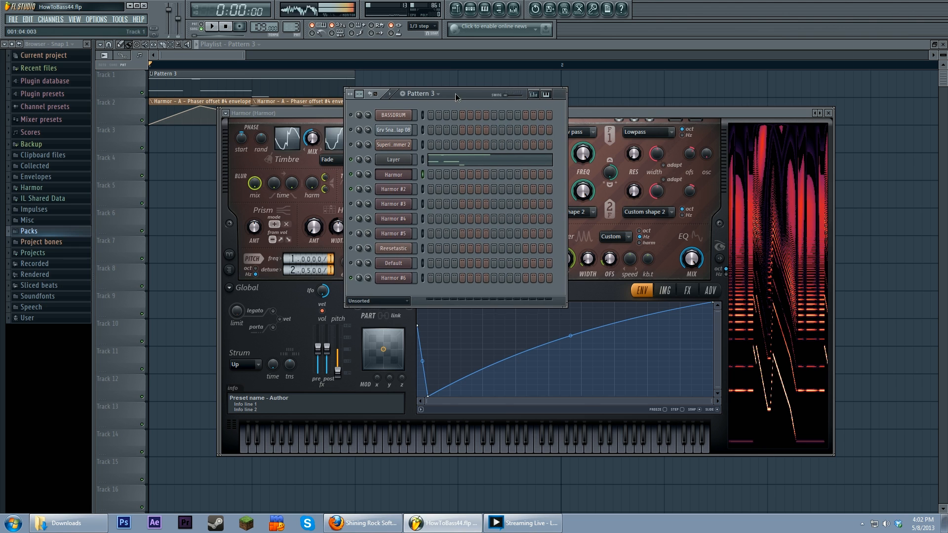
drag(456, 94, 451, 97)
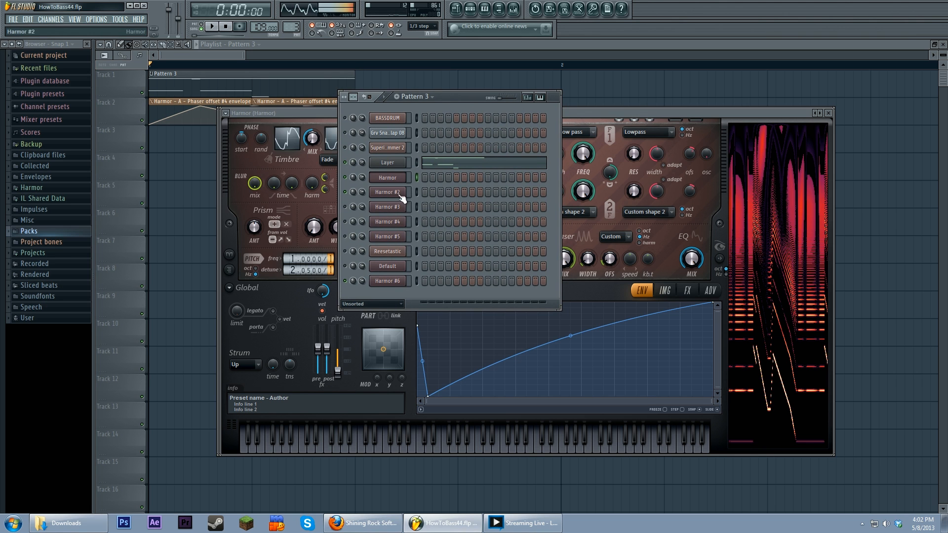
- Bring the Harmor instrument forward, play a test note and sweep its phaser offset to demonstrate the movement
click(607, 112)
click(463, 94)
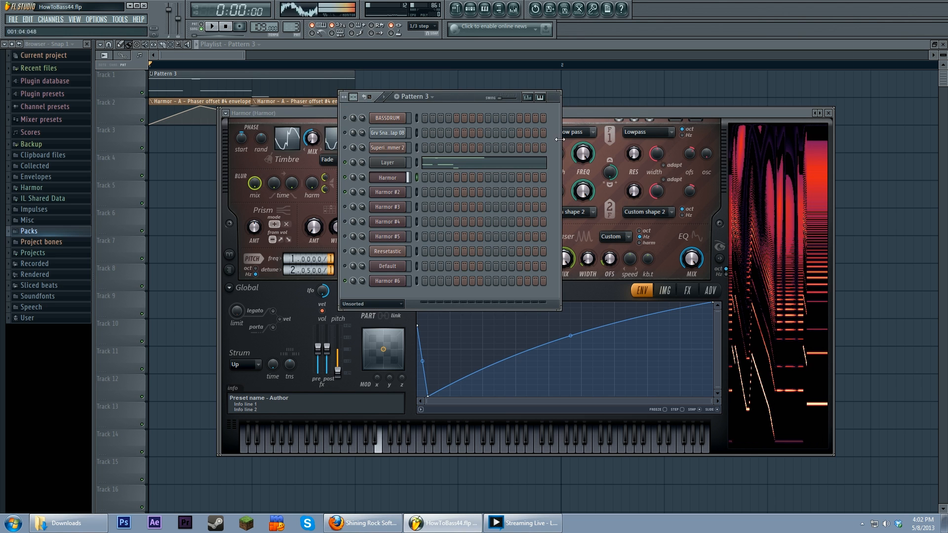
click(612, 113)
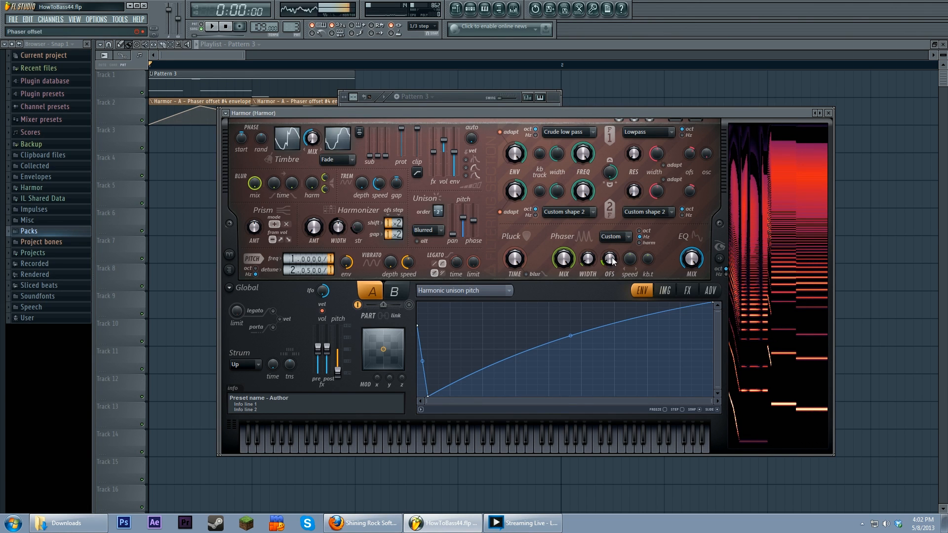
click(369, 444)
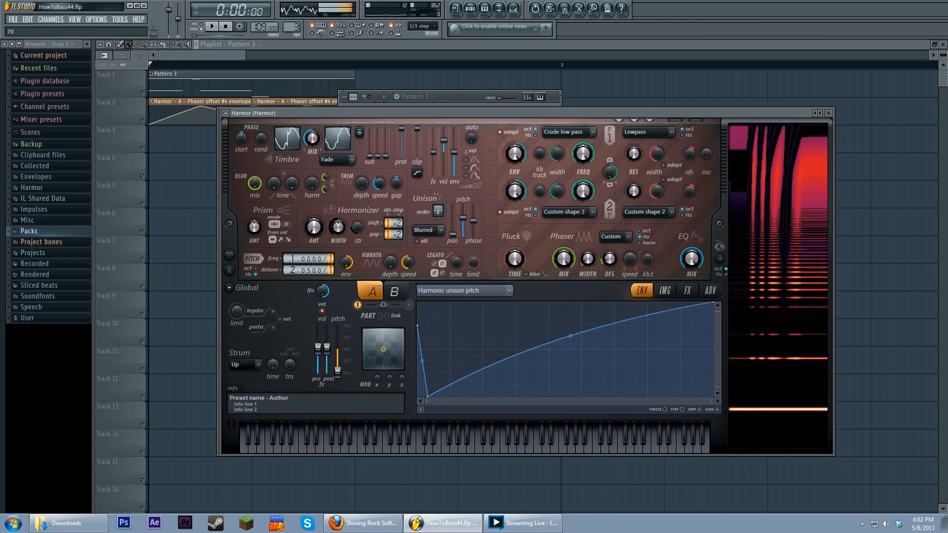
drag(609, 260, 609, 262)
drag(608, 261, 609, 269)
drag(608, 269, 609, 279)
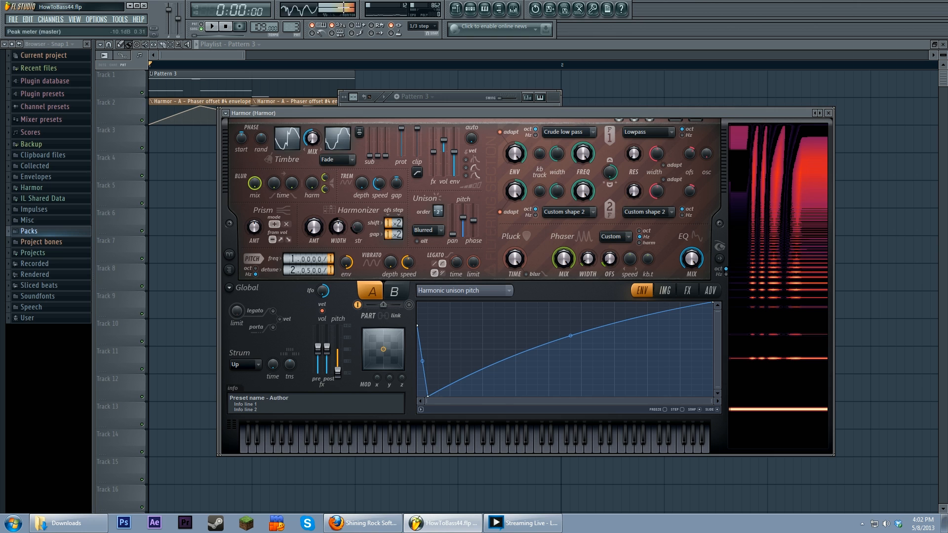
- Extend the second Phaser offset #4 automation clip in the playlist to view its full envelope, and restore its length
click(209, 57)
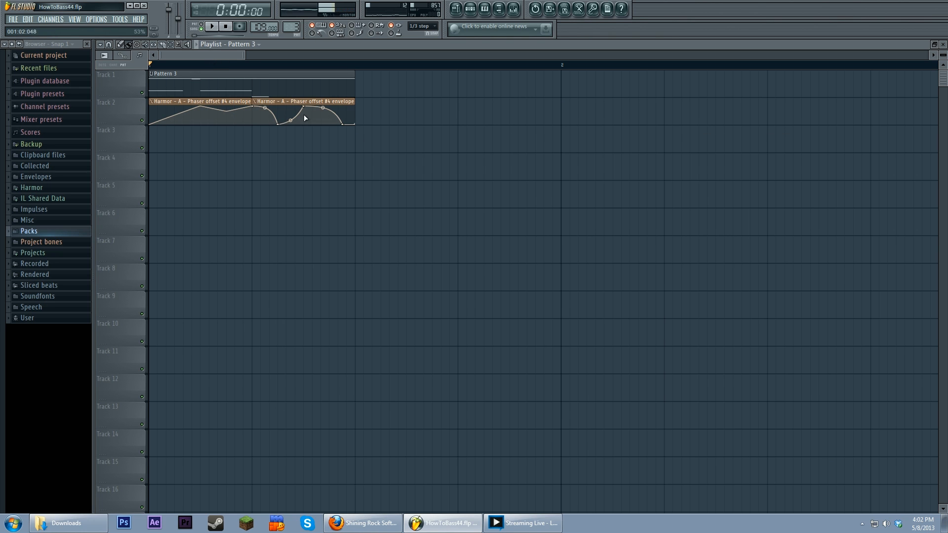
drag(354, 101, 542, 104)
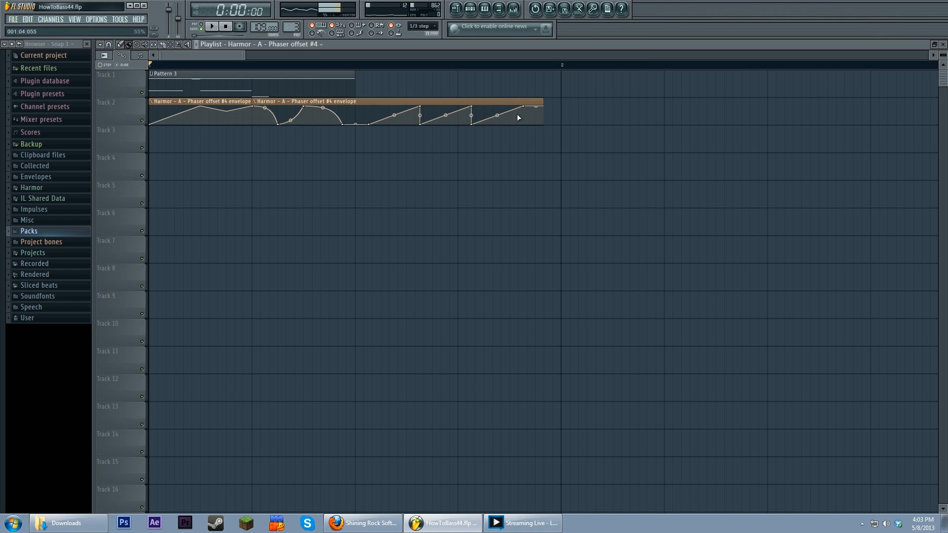
drag(543, 102, 354, 102)
- Revisit the Harmor instrument, open the Harmor #2 instrument and play test notes on it
click(469, 10)
click(398, 178)
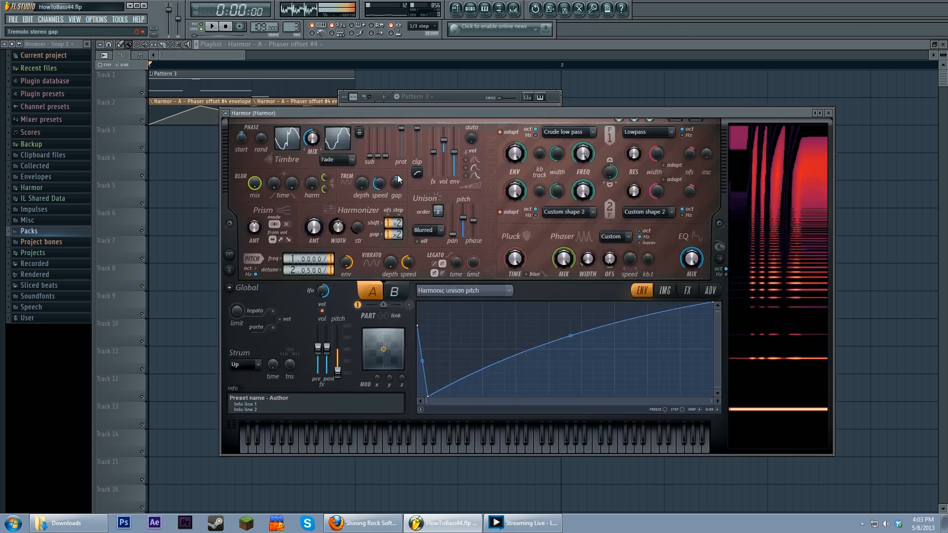
click(448, 99)
click(389, 190)
key(c)
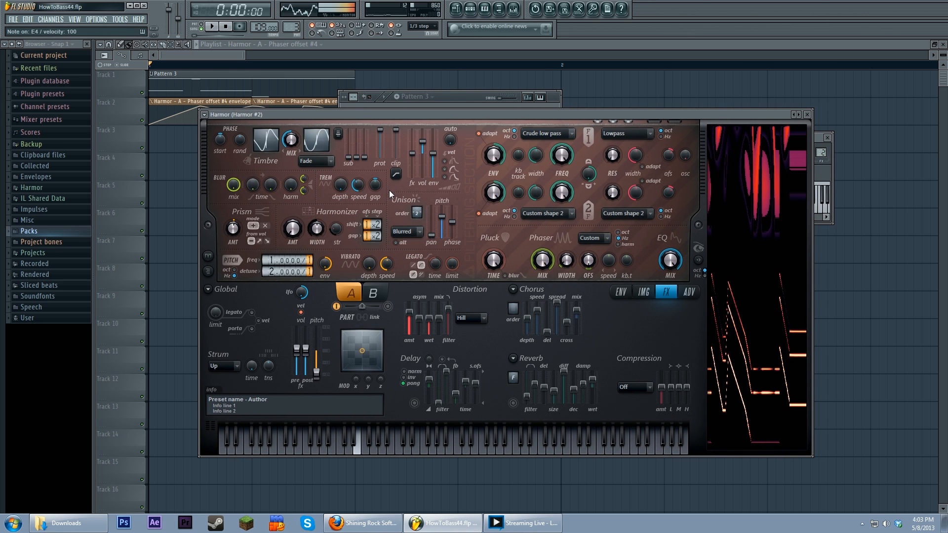
key(r)
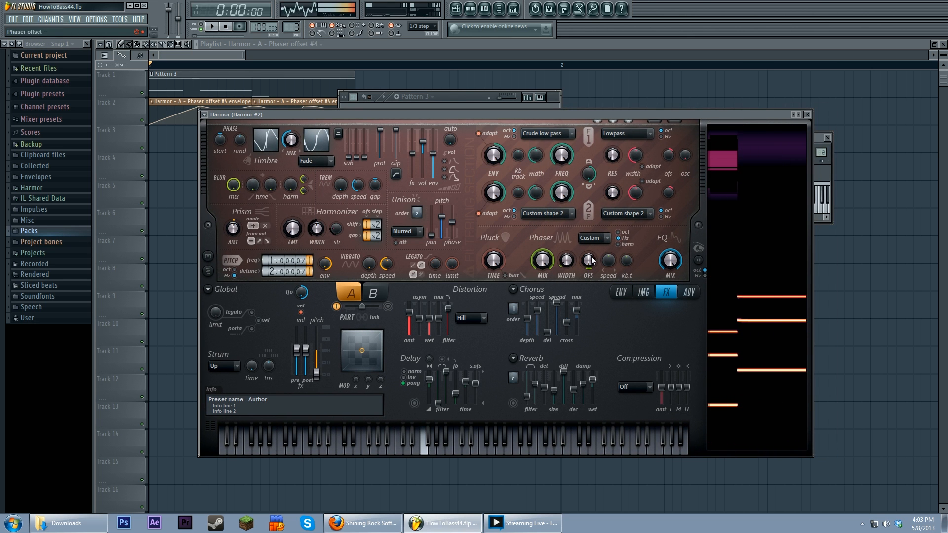
- Sweep the phaser offset of Harmor #2 and play several test notes to hear the effect
drag(591, 261, 592, 205)
key(z)
key(r)
key(n)
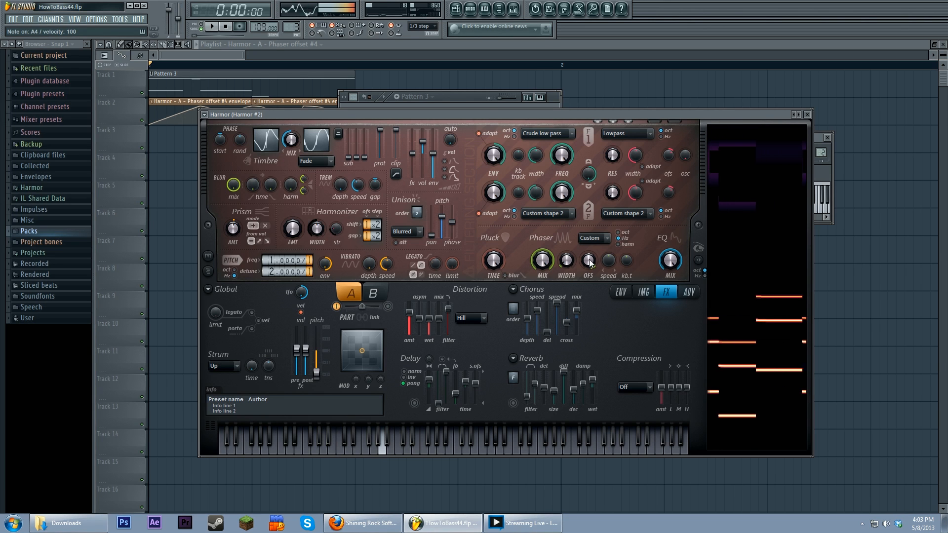
- Bring up Harmor #2's Phaser shape in the envelope editor and straighten its curved second segment
key(F6)
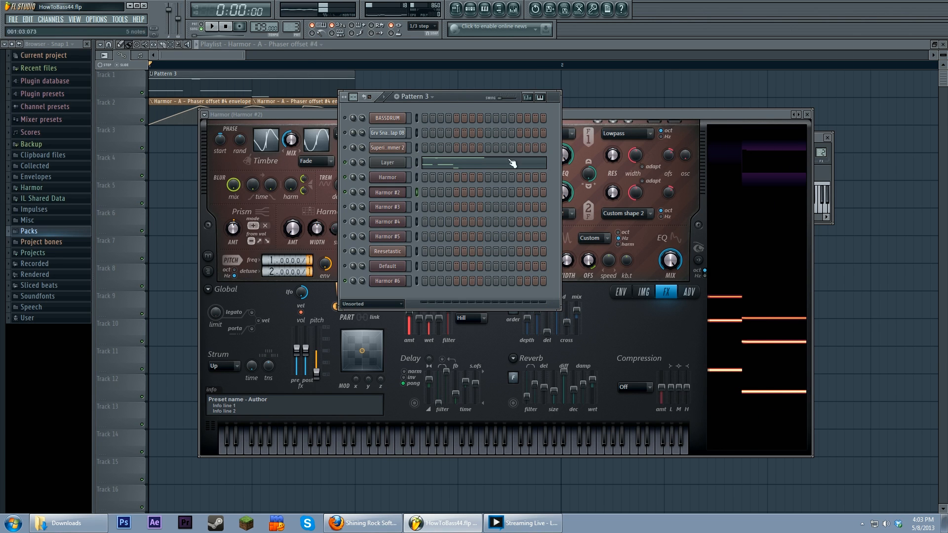
click(576, 115)
click(589, 237)
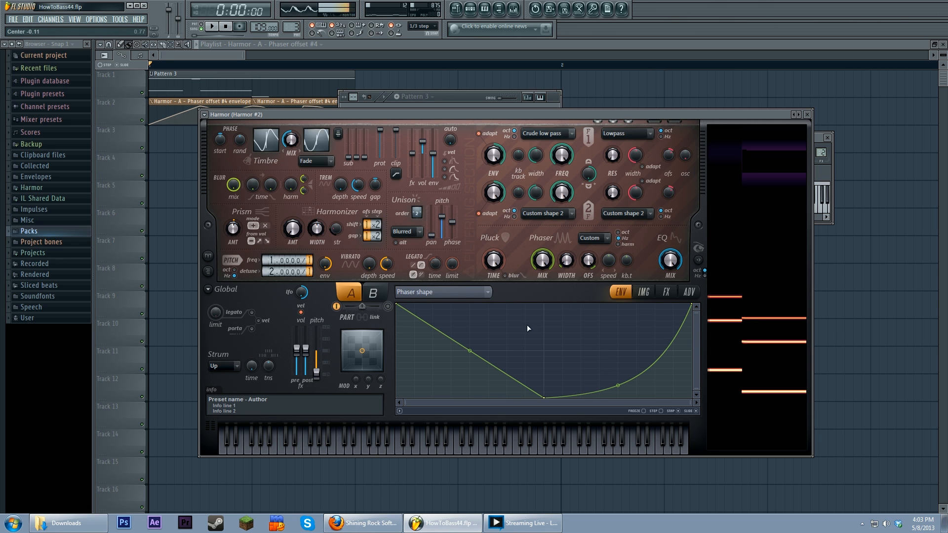
right_click(618, 385)
- Reshape the Phaser shape into a centred triangle with both end points at the bottom, and lower its middle peak close to the baseline
drag(396, 304, 369, 403)
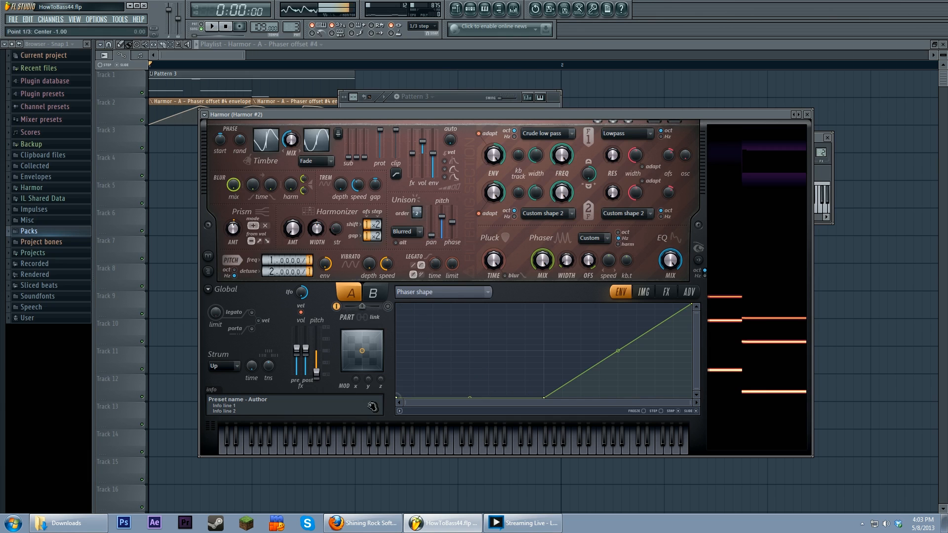
drag(545, 399, 546, 302)
drag(691, 309, 692, 399)
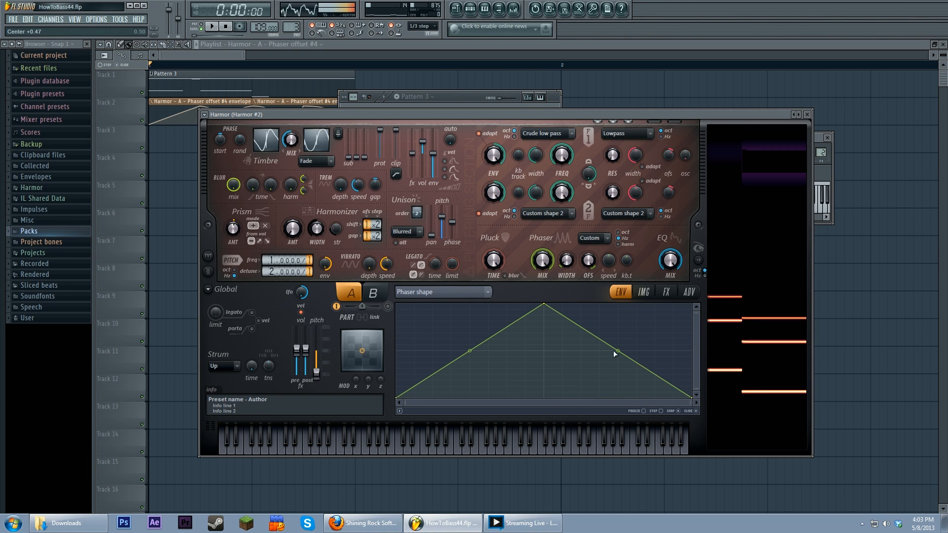
drag(545, 305, 545, 398)
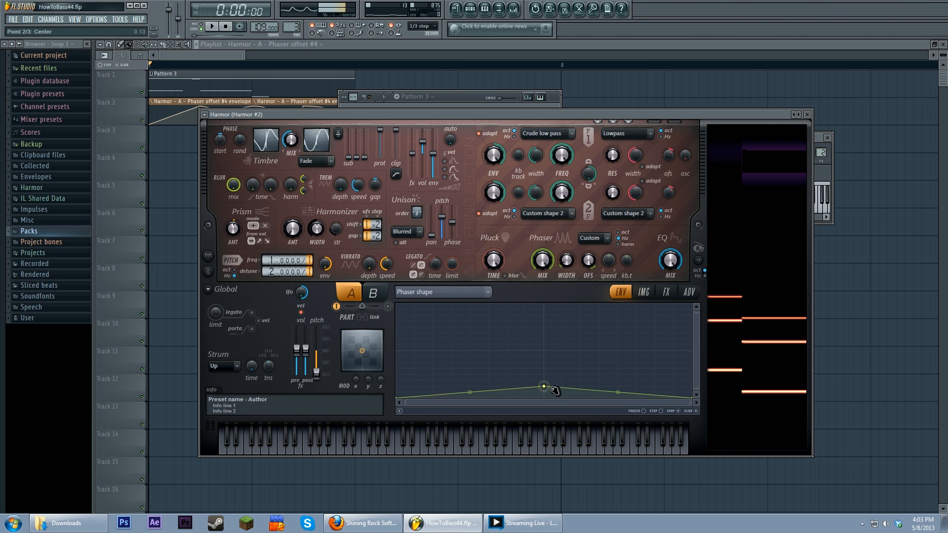
- Reshape the Phaser shape into a V with both end points at the top, and bend its second segment downward
drag(693, 399, 689, 260)
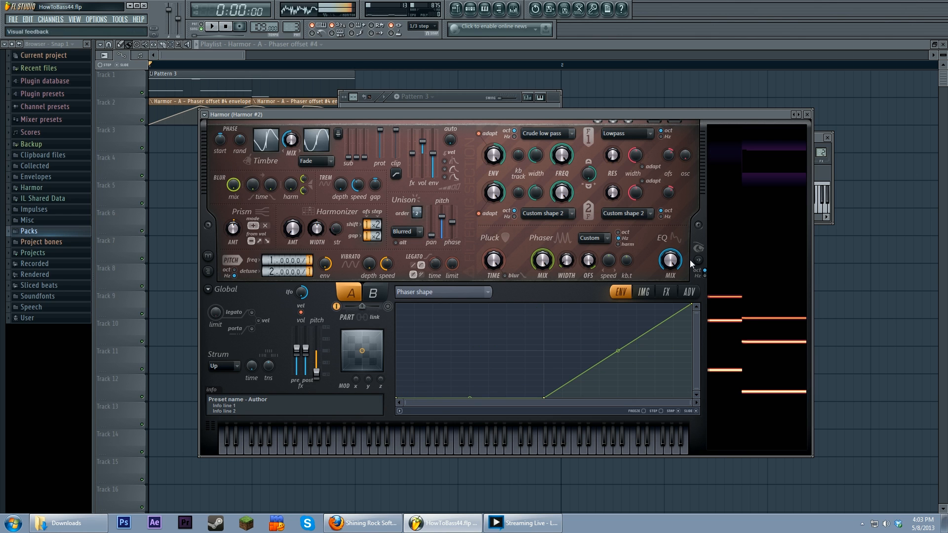
drag(398, 398, 384, 278)
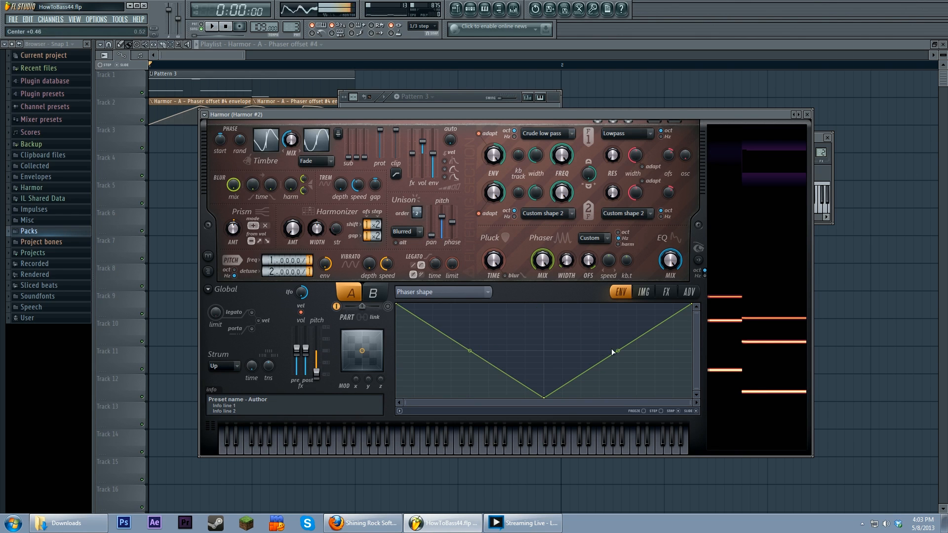
mouse_move(617, 351)
mouse_down()
mouse_move(607, 388)
mouse_move(578, 395)
mouse_move(617, 371)
mouse_move(616, 339)
mouse_up()
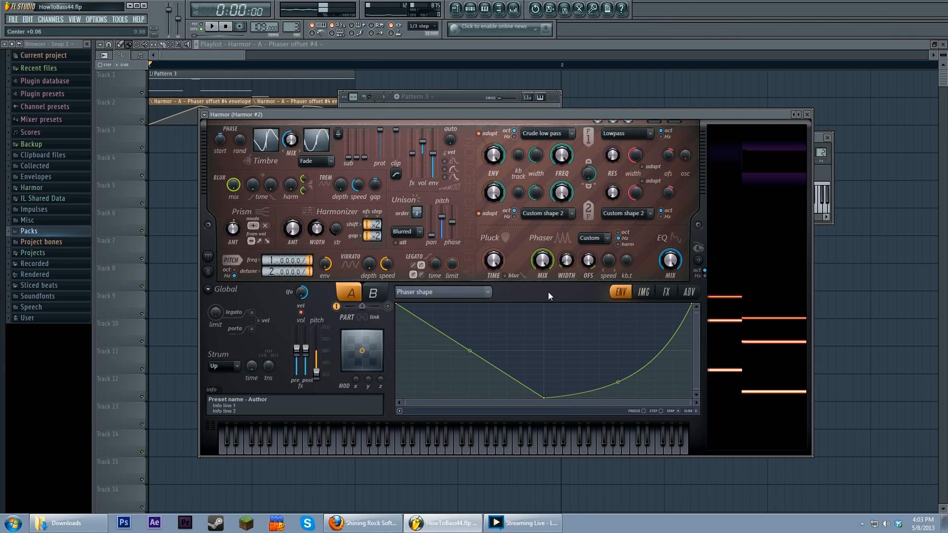
- Review Harmor #2's Harmonic unison pitch shape, its image section and its effects section
click(478, 291)
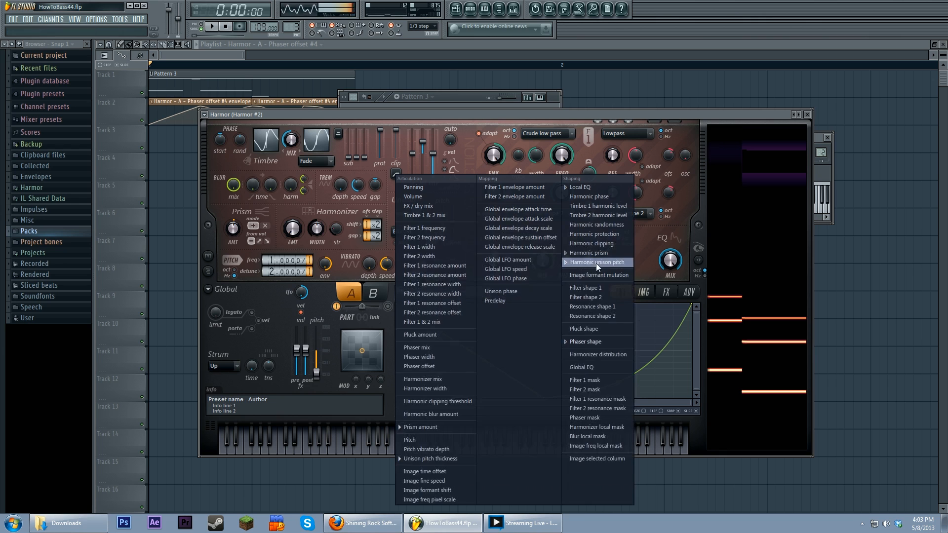
click(598, 262)
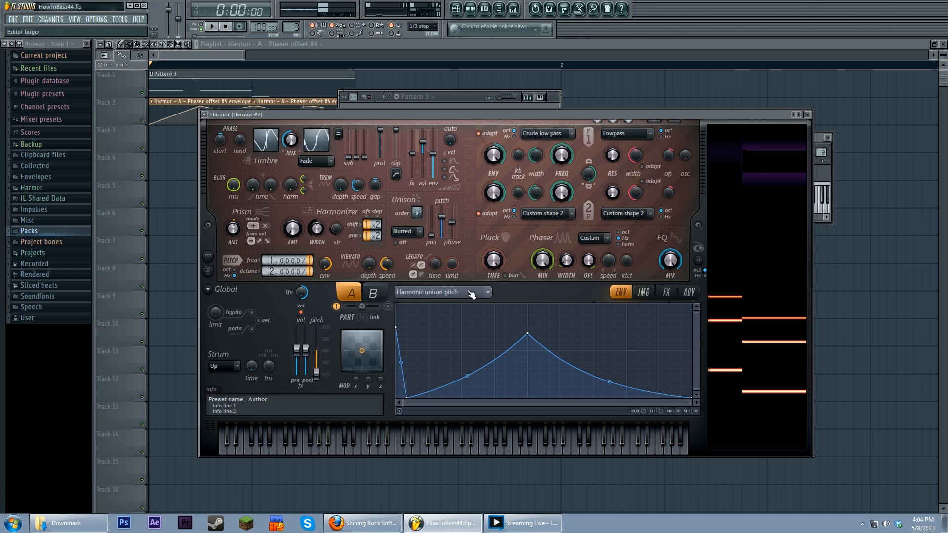
click(643, 291)
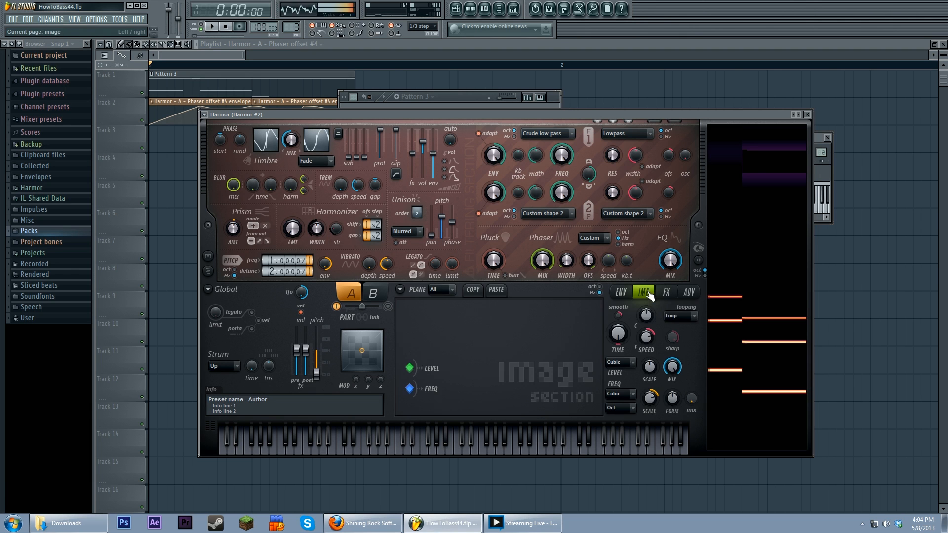
click(666, 292)
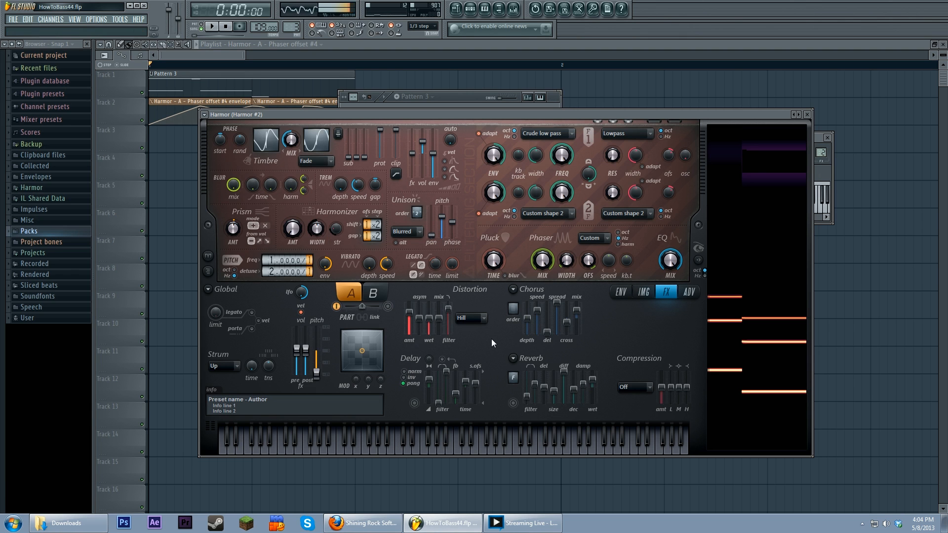
- Bring up the Prism amount envelope and the Unison pitch thickness envelope in the envelope editor
right_click(228, 228)
click(255, 245)
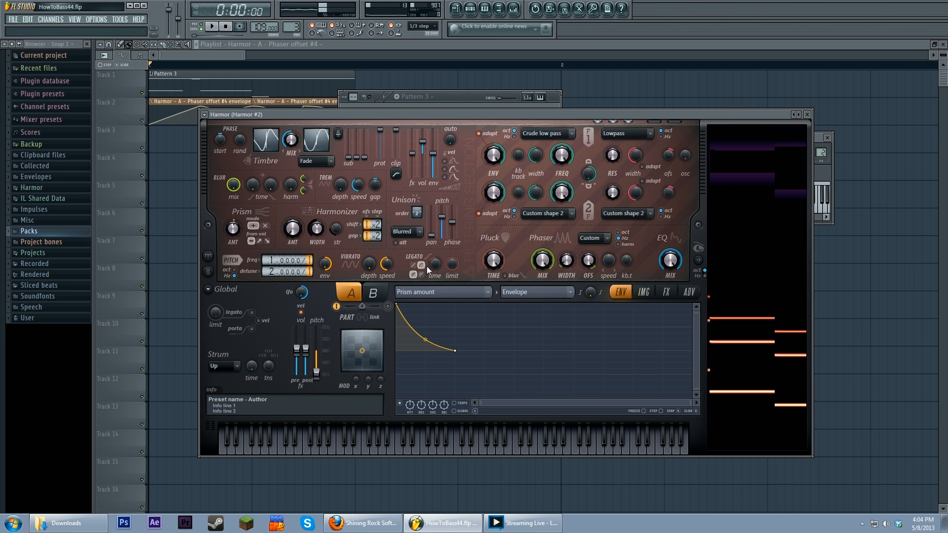
right_click(442, 217)
click(462, 238)
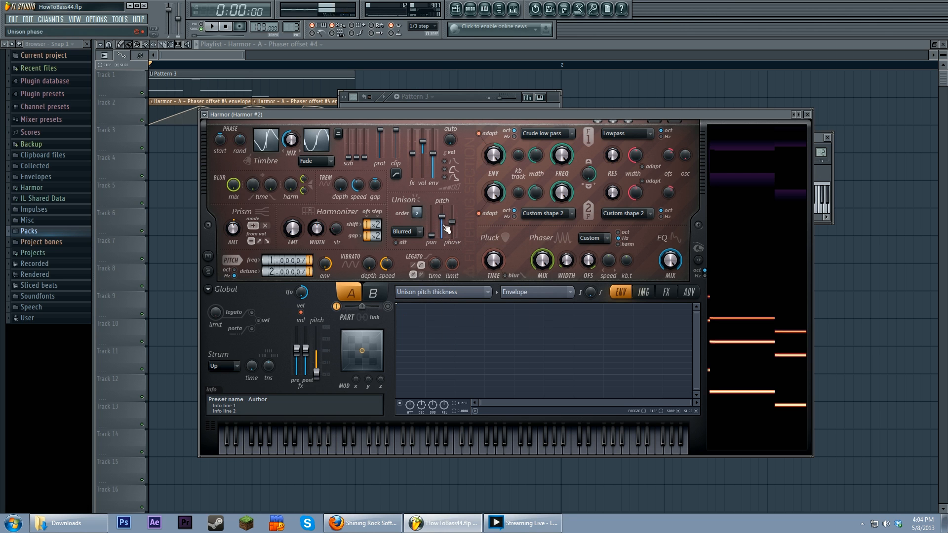
- Bring up the Harmonic prism shape and increase the wave steps of its long middle segment to 33
click(489, 291)
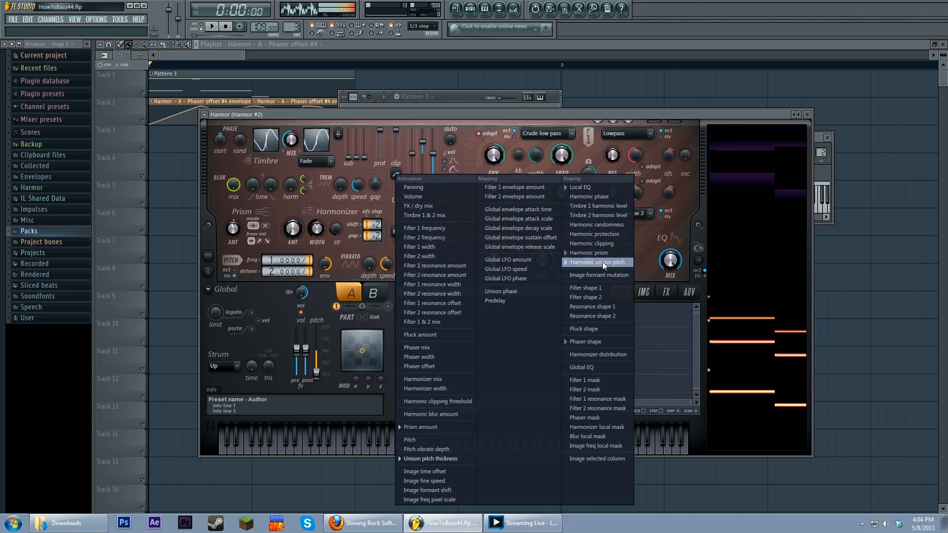
click(613, 254)
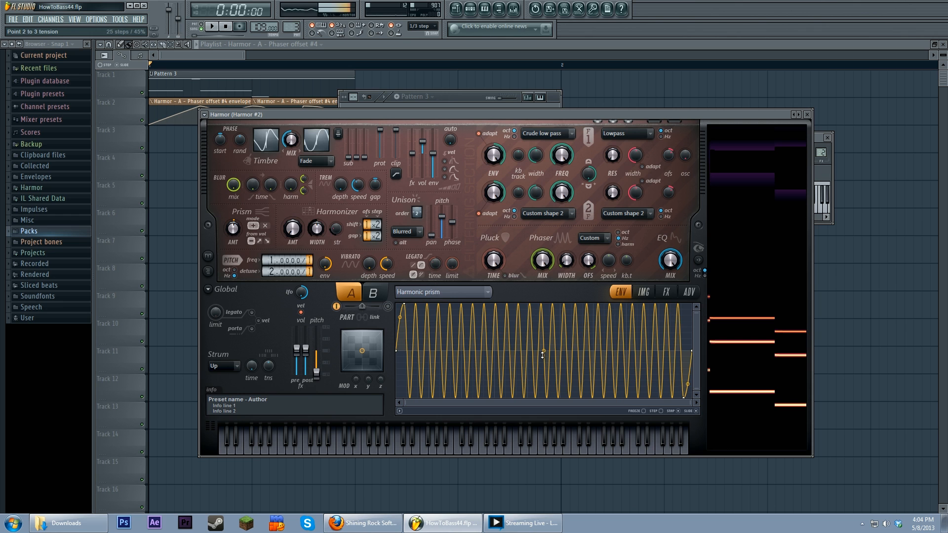
mouse_move(543, 353)
mouse_down()
mouse_move(544, 341)
mouse_move(544, 375)
mouse_move(544, 336)
mouse_up()
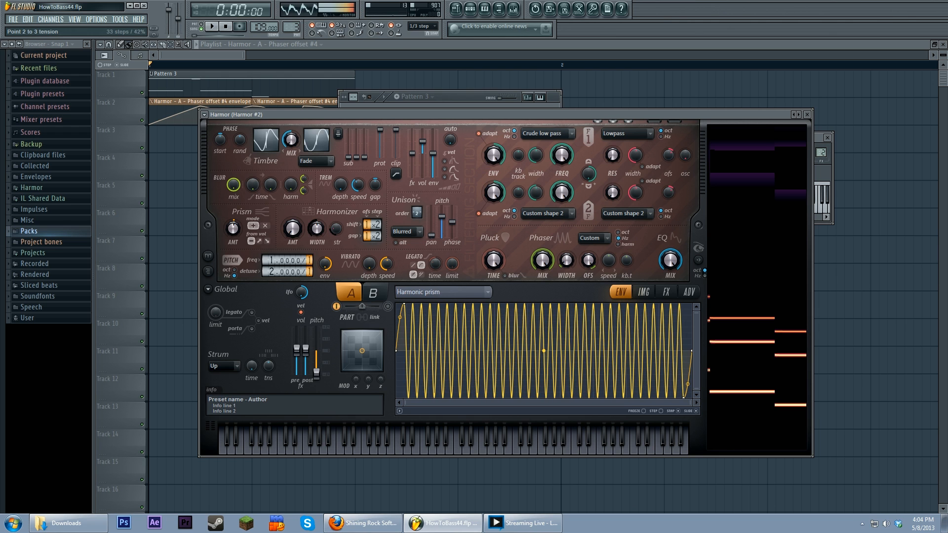
right_click(684, 398)
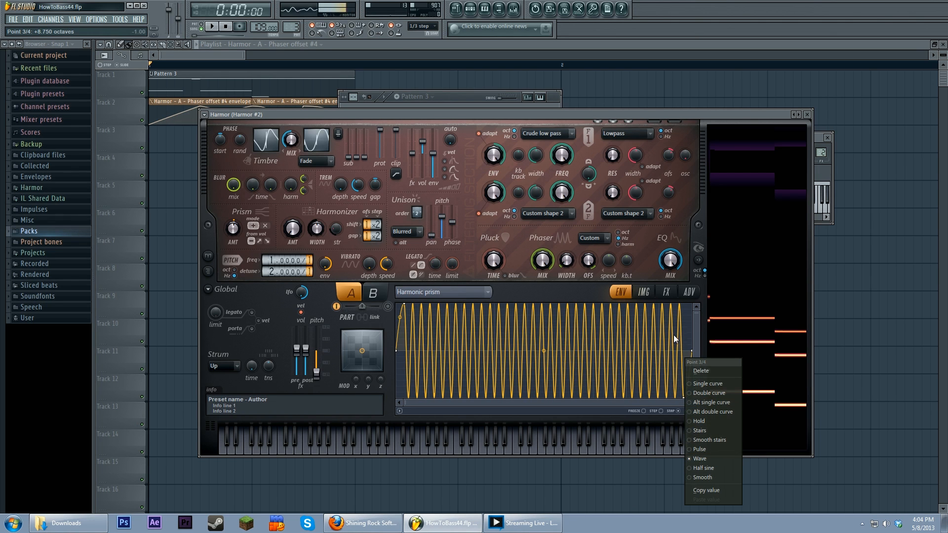
click(697, 324)
- Try the Single curve type on the third Harmonic prism point and bend the middle segment
right_click(685, 399)
click(704, 386)
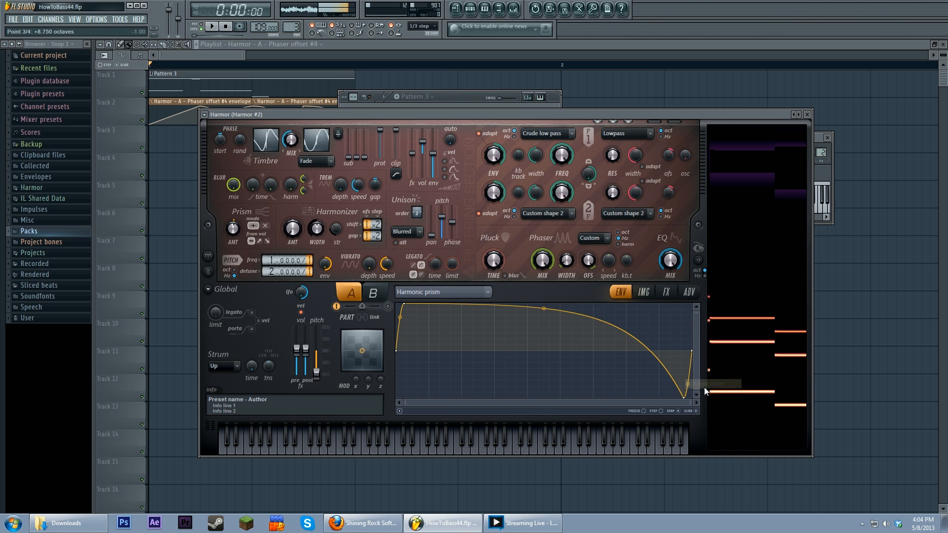
drag(543, 304, 547, 351)
- Try the Pulse type on the third Harmonic prism point, return it to Wave and readjust the segment's wave density
right_click(683, 398)
click(726, 449)
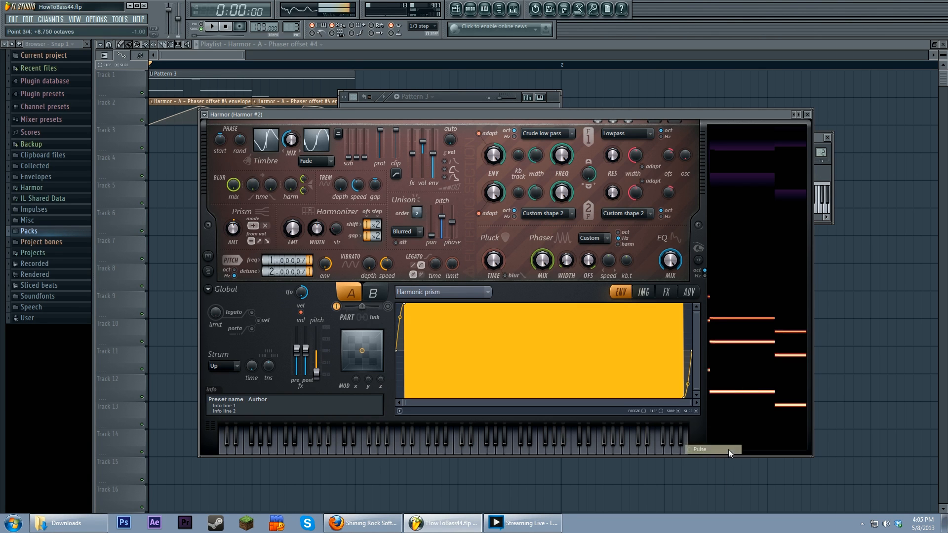
click(719, 454)
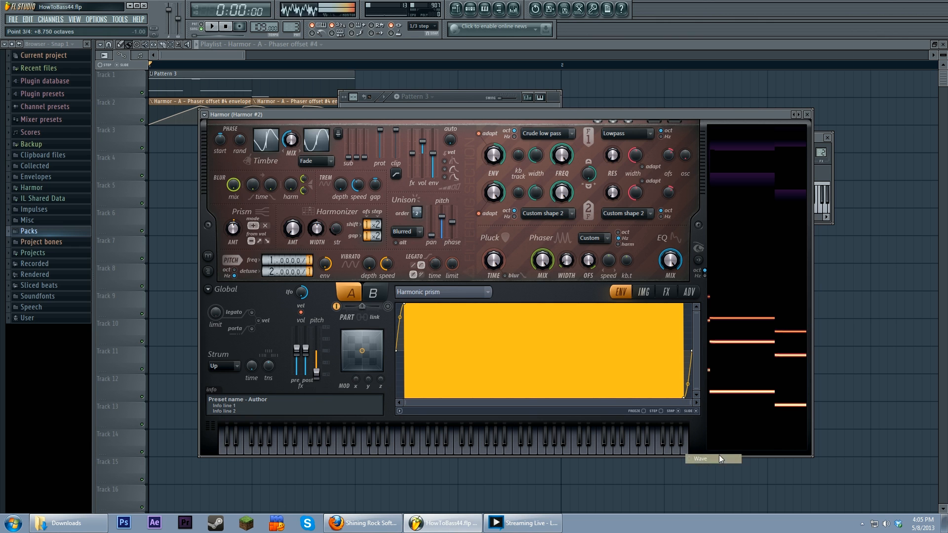
drag(542, 353, 544, 324)
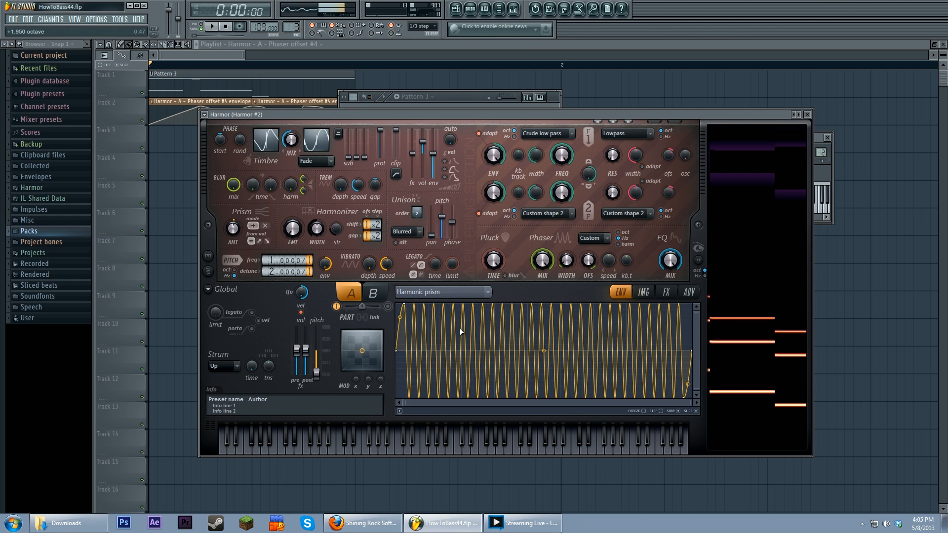
- Reopen the first Harmor instrument from the channel list and play the song briefly to hear the bass
click(446, 93)
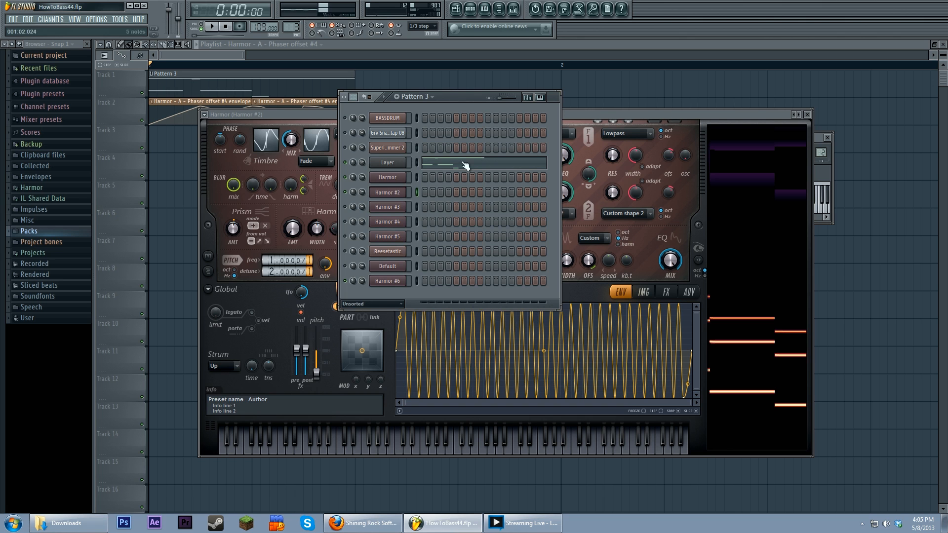
click(403, 181)
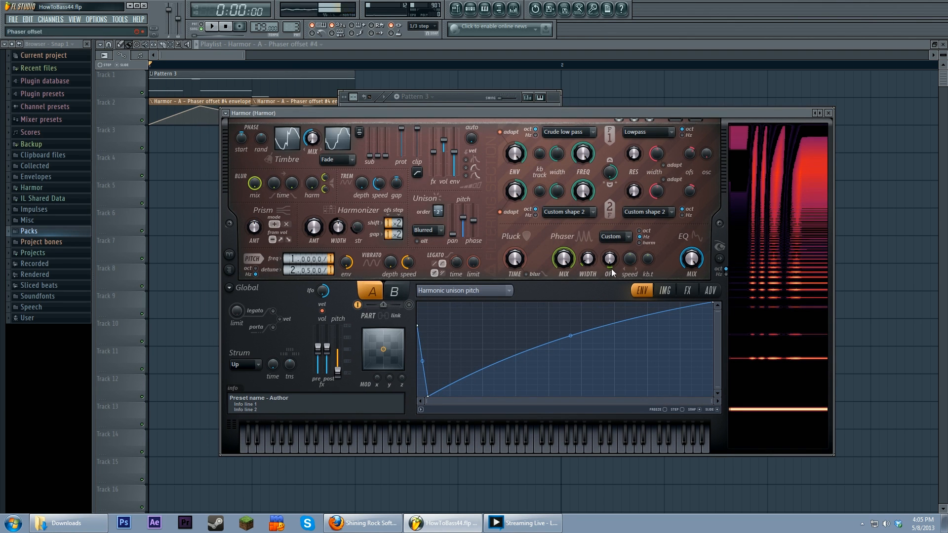
click(212, 27)
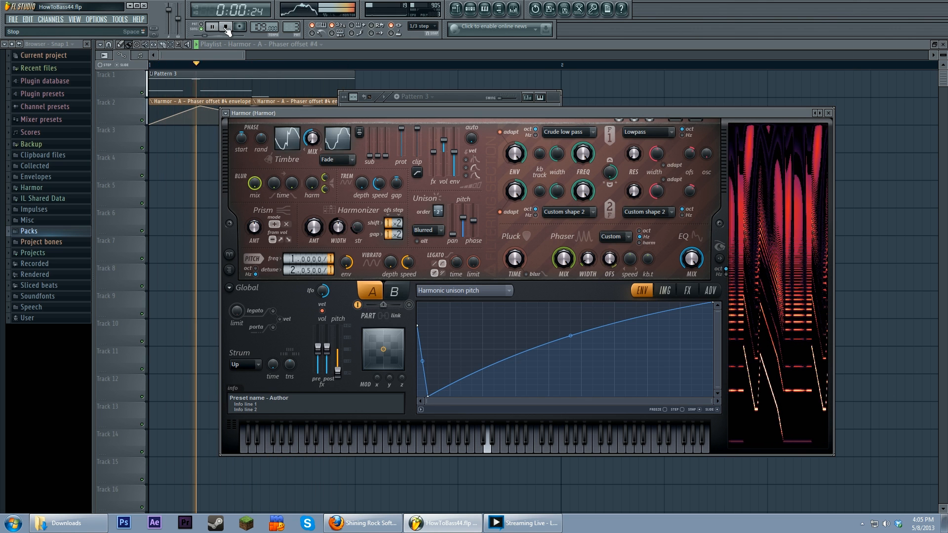
click(226, 27)
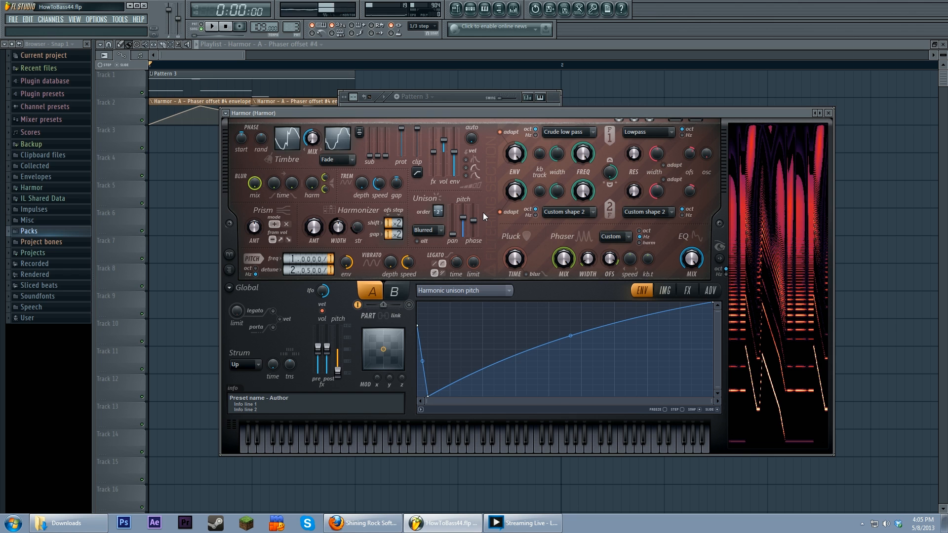
- Bring up the mixer, move it higher over the Harmor window and play the song briefly
click(513, 9)
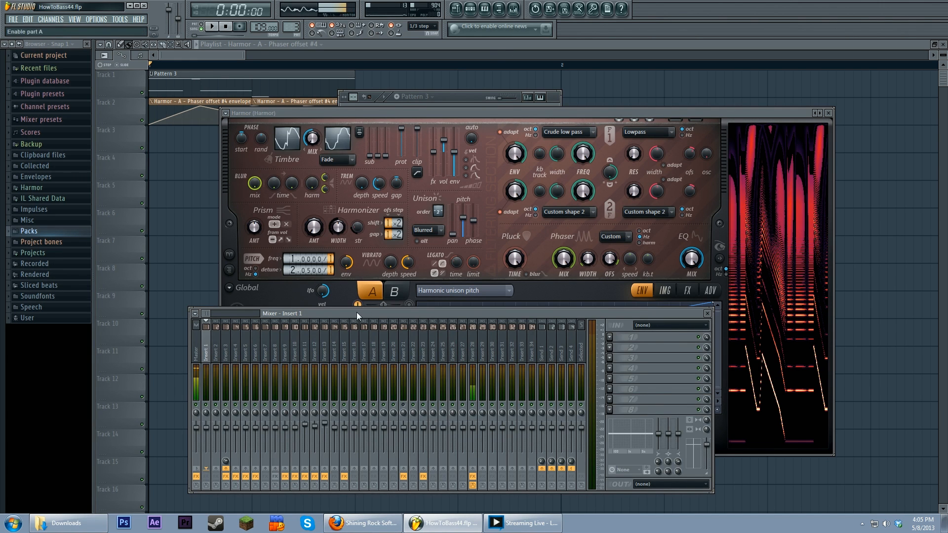
drag(357, 312, 410, 183)
click(212, 27)
click(223, 31)
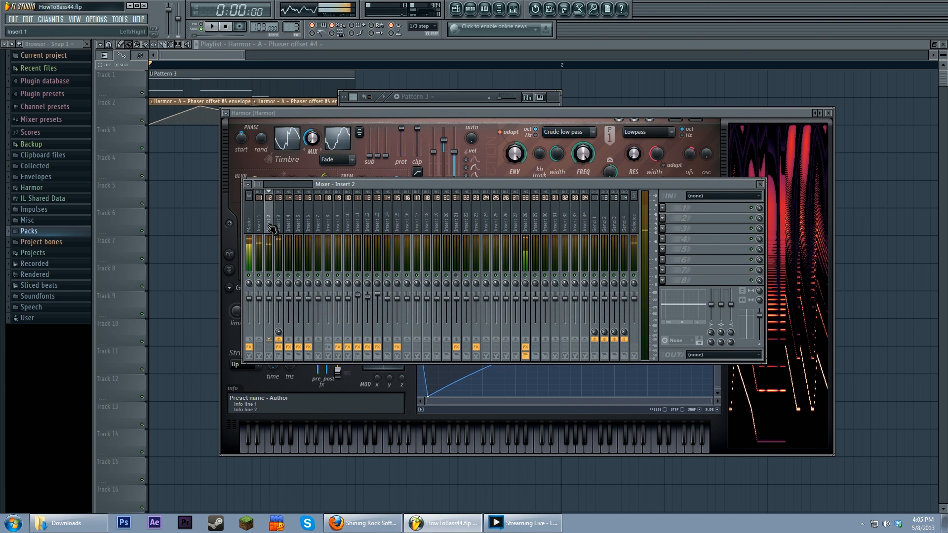
- Select mixer track Insert 3 and open its Patcher effect
click(278, 225)
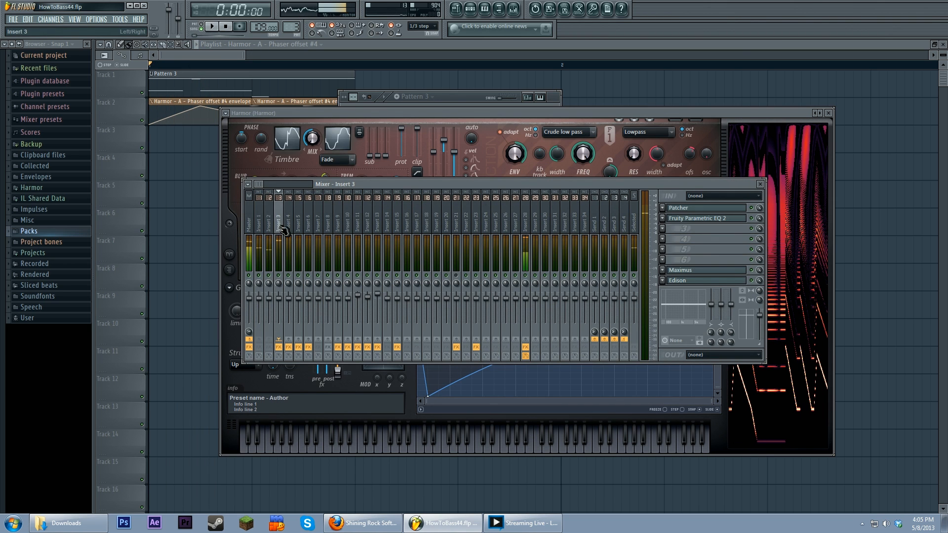
click(717, 209)
drag(572, 84, 550, 84)
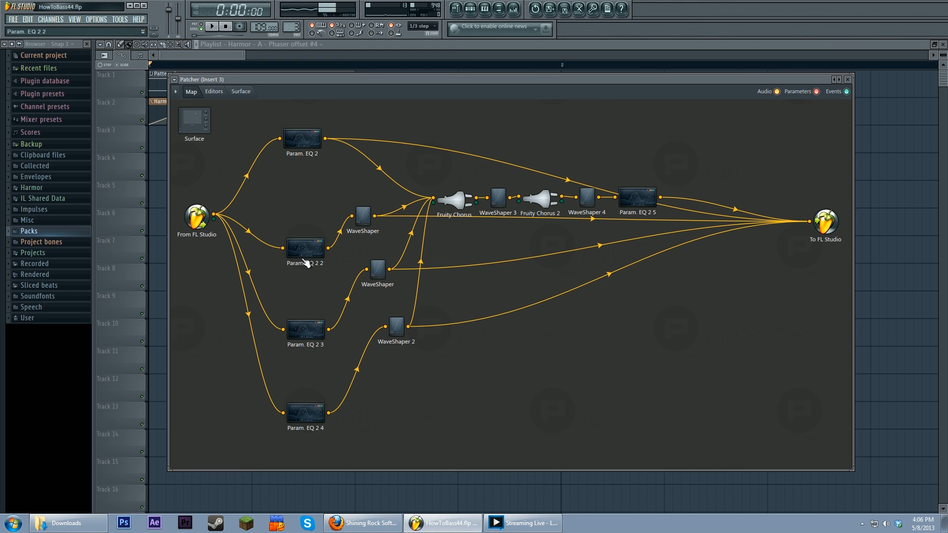
- Examine the Parametric EQ 2 editors inside Patcher during playback, enlarging the Patcher window to see how each frequency band is split
click(213, 91)
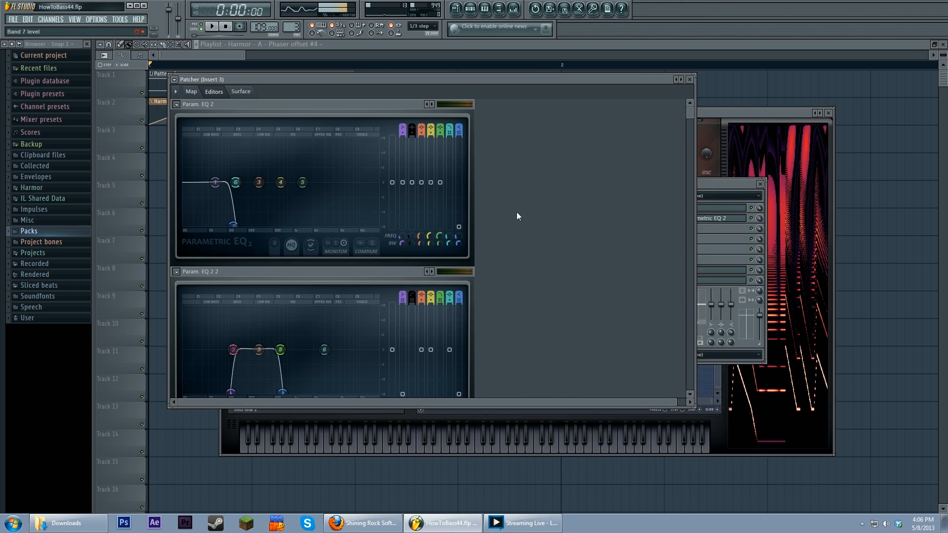
scroll(574, 220, down, 2)
scroll(575, 220, up, 1)
drag(693, 407, 788, 486)
scroll(621, 196, down, 2)
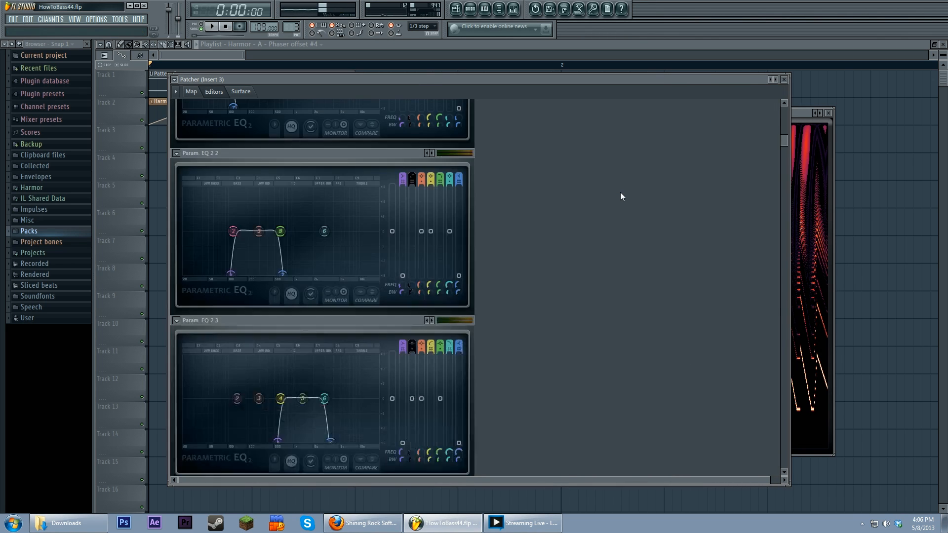
scroll(621, 196, down, 1)
key(space)
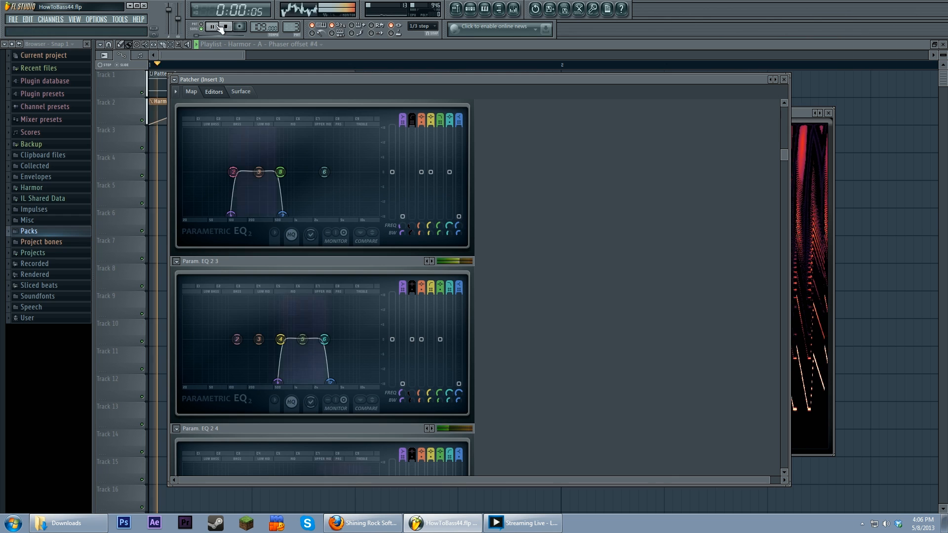
scroll(535, 248, down, 3)
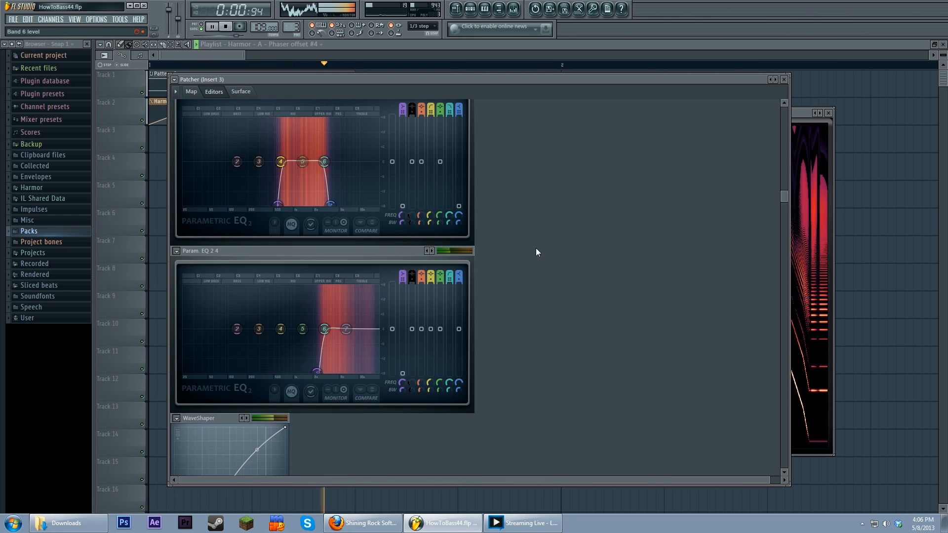
key(space)
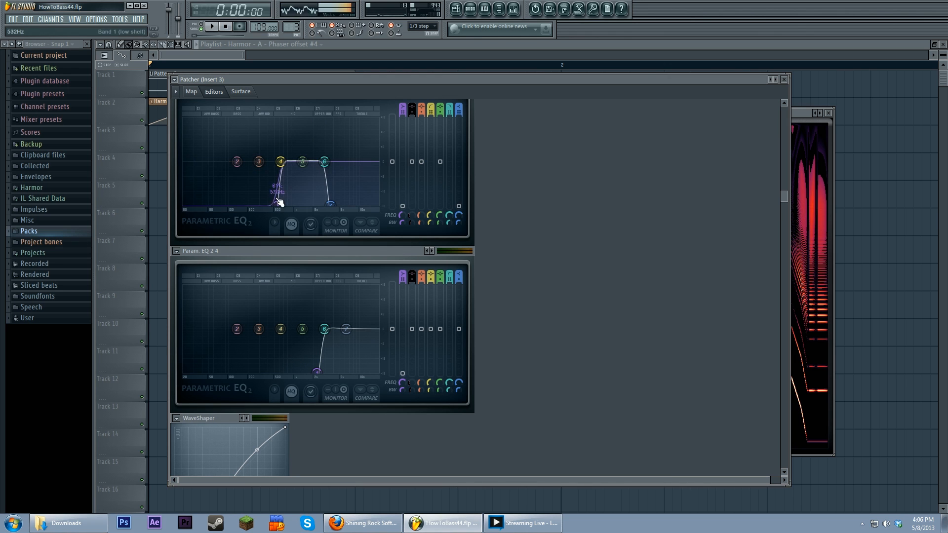
- Load Fruity Parametric EQ 2 into the first effect slot of mixer track Insert 32 and move its window clear
click(513, 8)
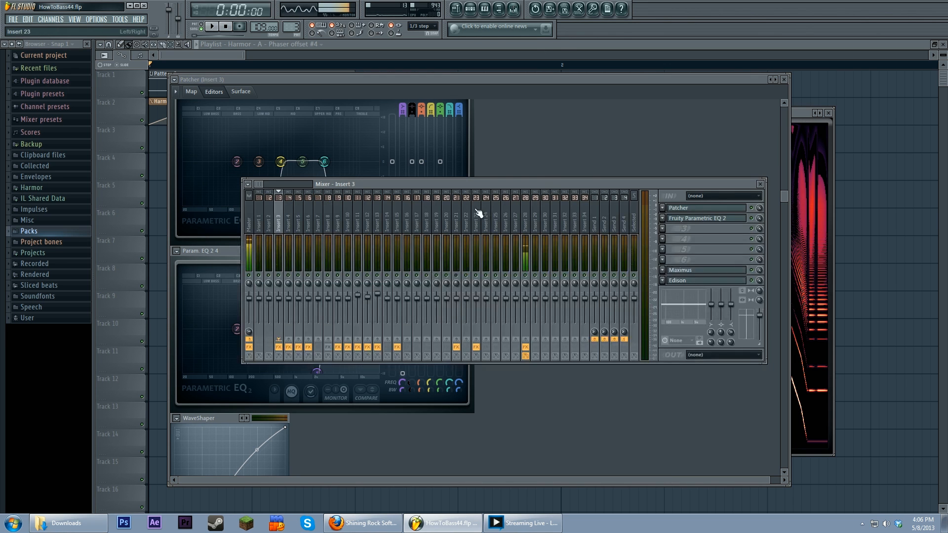
click(565, 217)
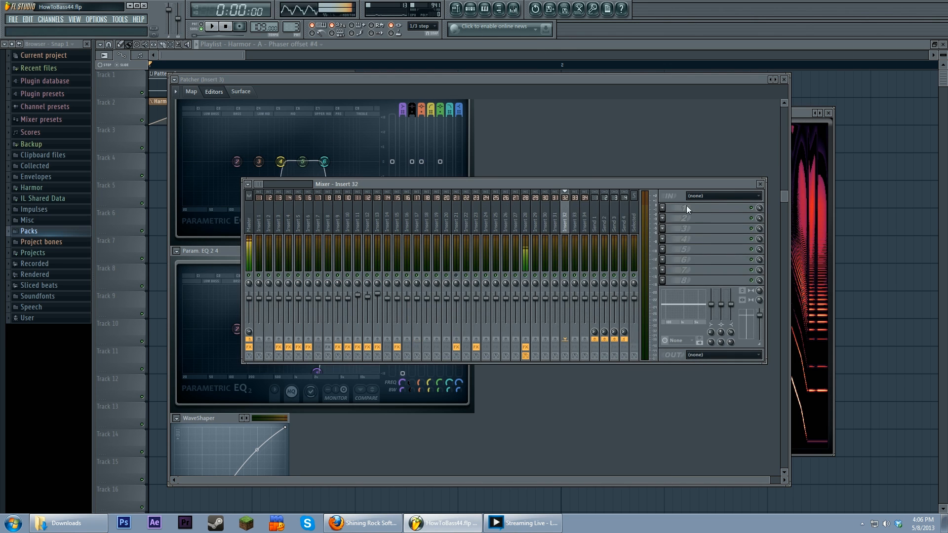
click(686, 207)
click(808, 356)
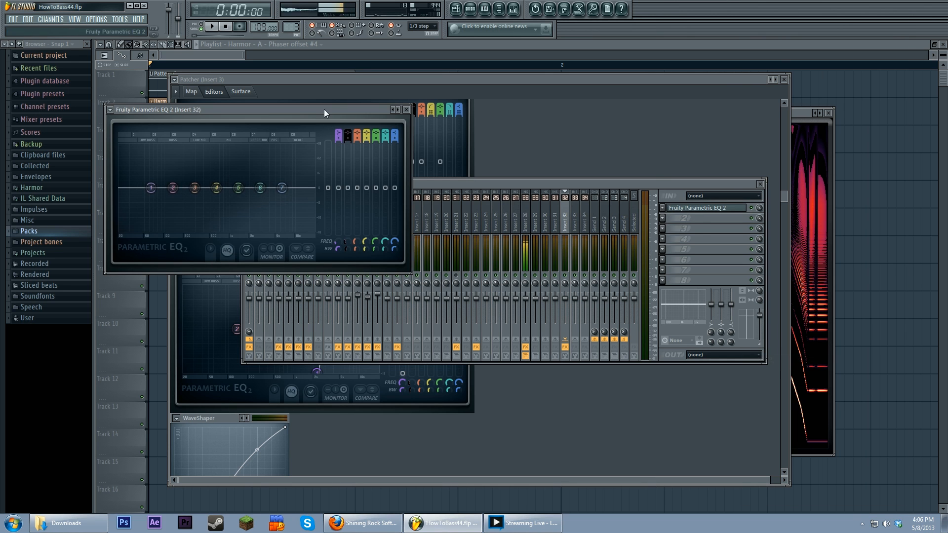
drag(324, 108, 593, 110)
- In the Insert 32 EQ, cut low-shelf band 1 fully down over the low frequencies and change its filter order
right_click(417, 190)
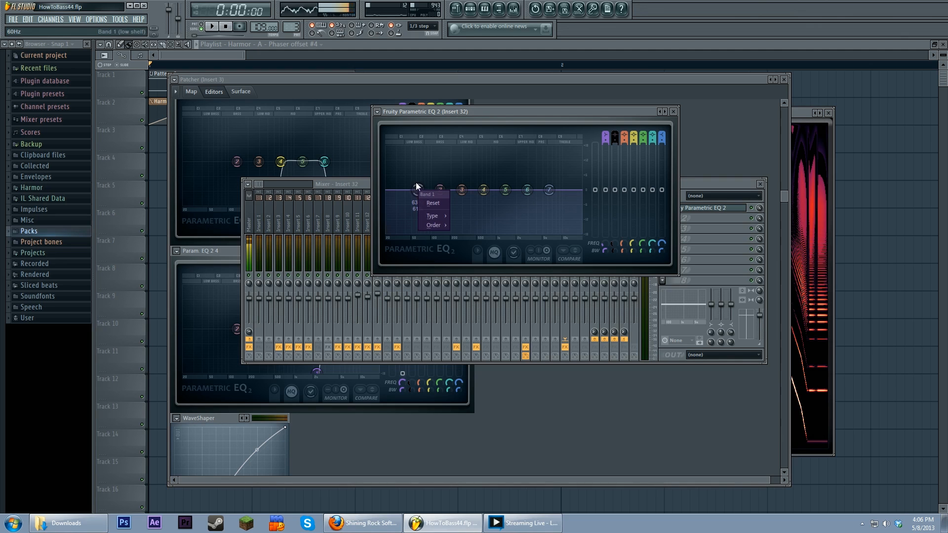
drag(416, 185, 468, 232)
right_click(428, 233)
mouse_move(469, 268)
click(477, 294)
scroll(415, 212, down, 1)
scroll(595, 196, up, 1)
- Change EQ band 2 to a high-pass filter and give it a steeper order
right_click(438, 190)
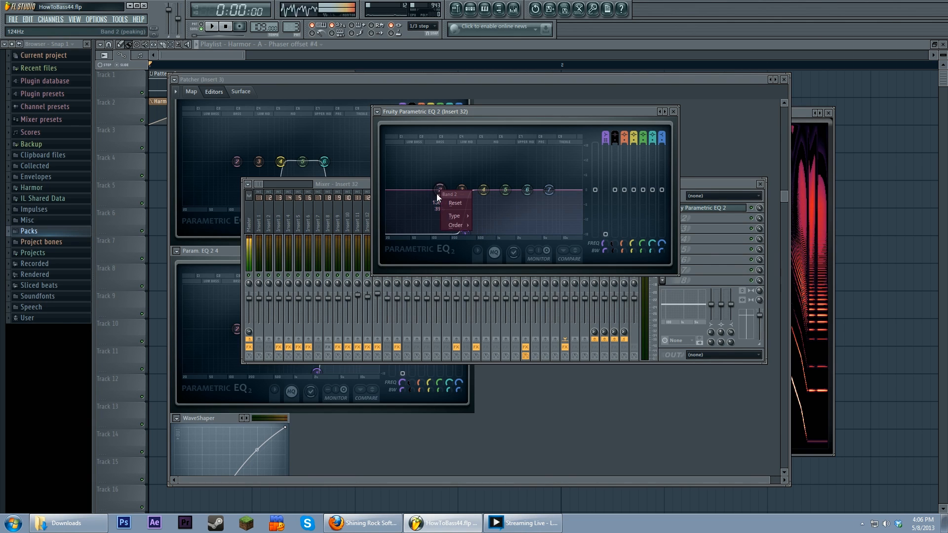
mouse_move(455, 217)
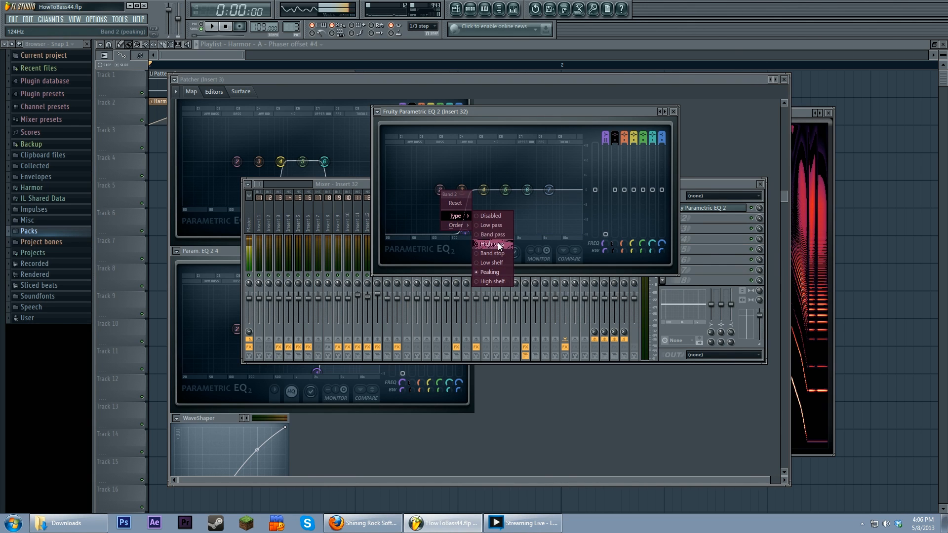
click(497, 244)
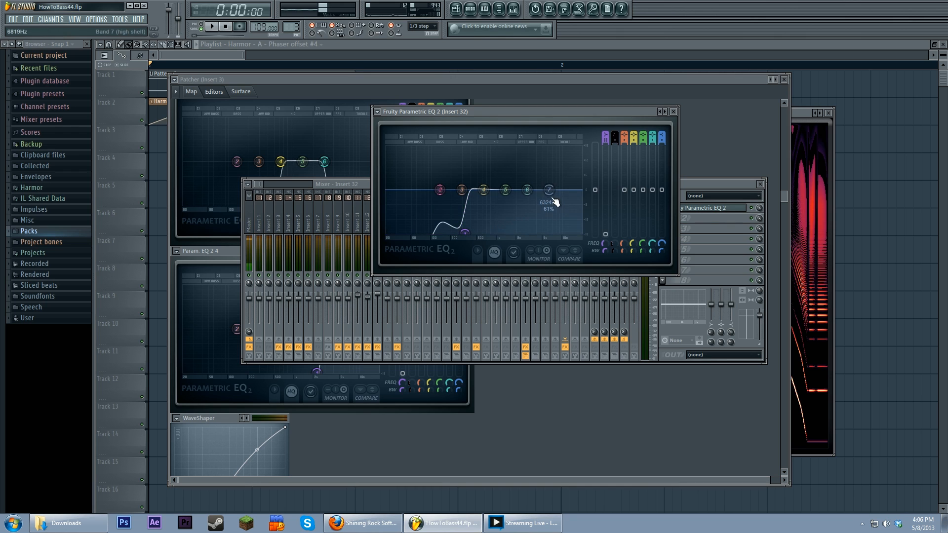
mouse_move(548, 190)
mouse_down()
mouse_move(533, 232)
mouse_move(551, 189)
mouse_up()
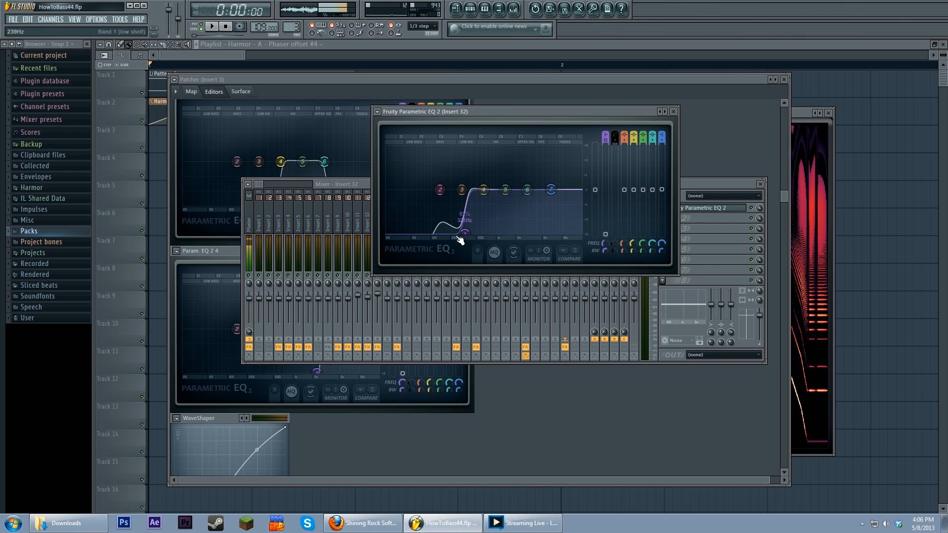
drag(439, 190, 439, 189)
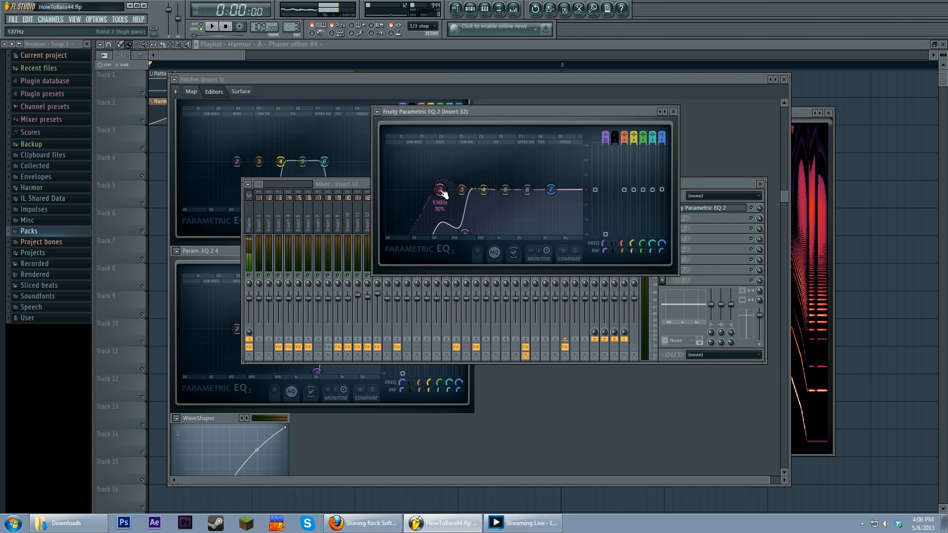
right_click(439, 190)
click(482, 226)
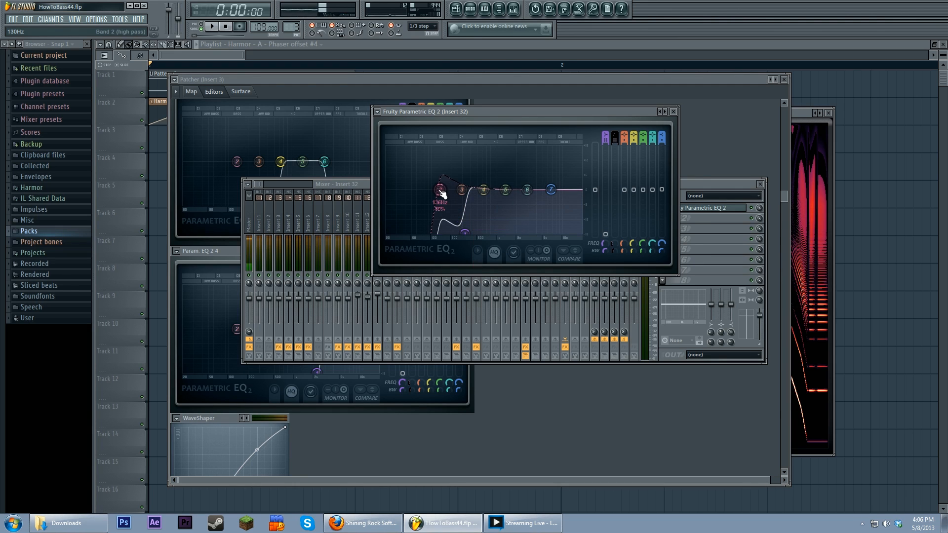
- Vary the high-pass band 2's bandwidth at about 80 to 96 Hz, and shift its cutoff up to band 3's frequency
scroll(440, 194, up, 5)
mouse_move(441, 194)
mouse_down()
mouse_move(464, 194)
mouse_move(428, 194)
mouse_up()
scroll(428, 194, down, 5)
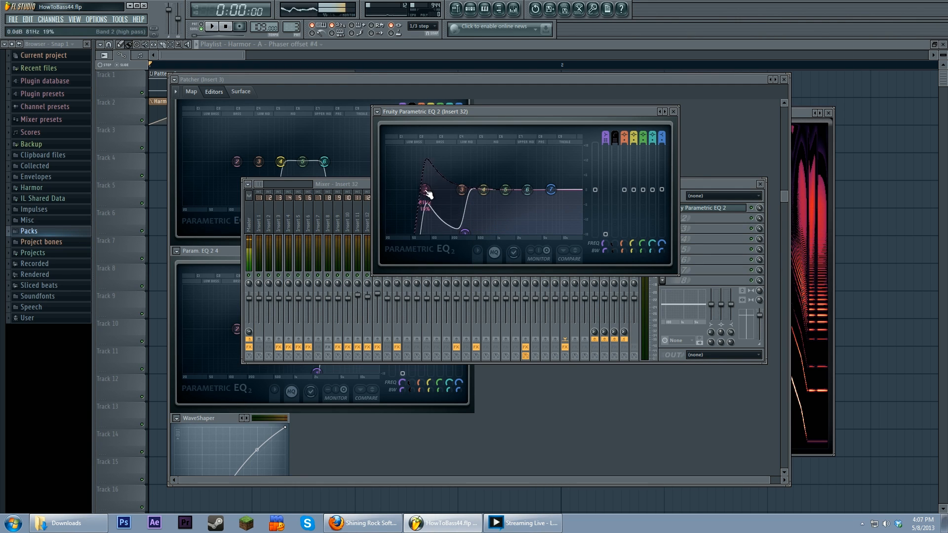
scroll(428, 193, up, 5)
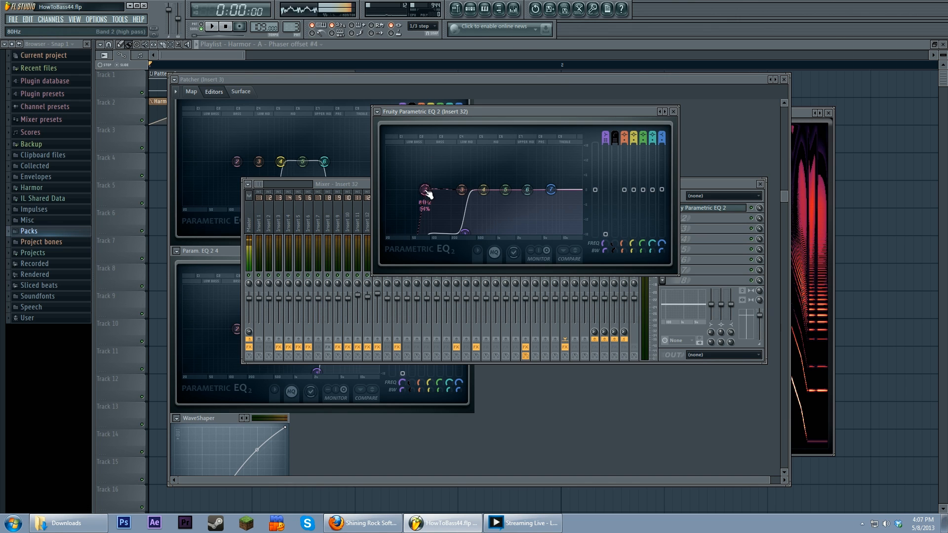
scroll(427, 194, down, 5)
scroll(427, 194, up, 5)
scroll(428, 191, down, 5)
mouse_move(428, 192)
mouse_down()
mouse_move(415, 192)
mouse_move(433, 192)
mouse_up()
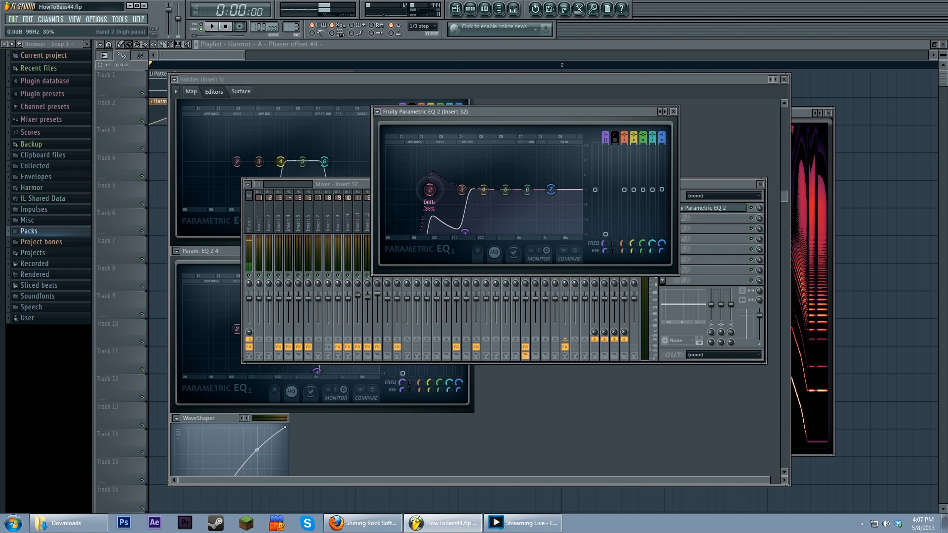
scroll(429, 190, up, 8)
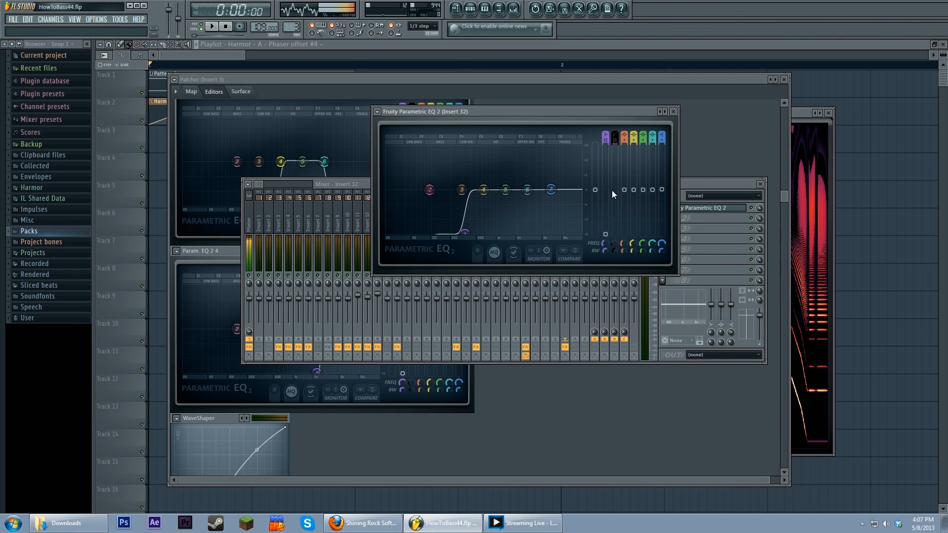
drag(429, 190, 462, 191)
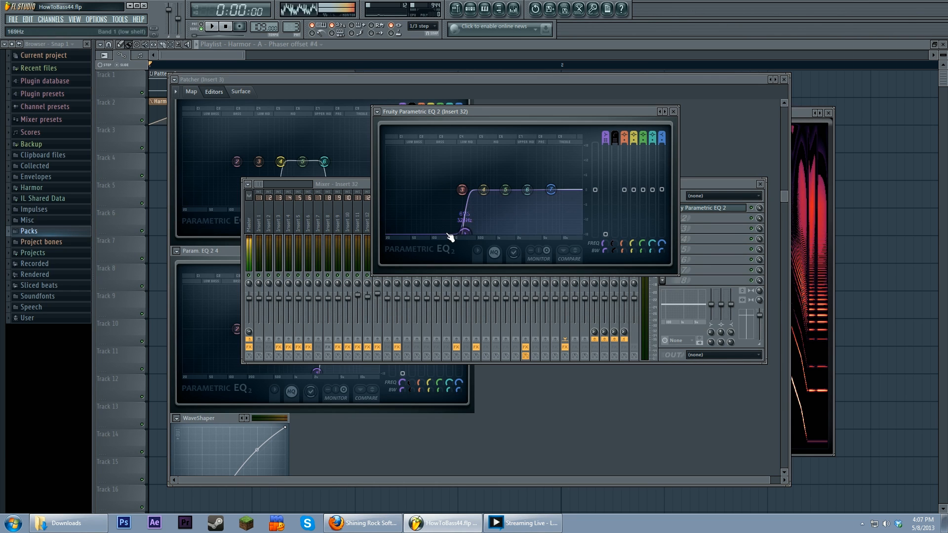
- Bring the Insert 3 Patcher window to the front and play the song briefly to watch the EQ bands
click(304, 82)
click(212, 26)
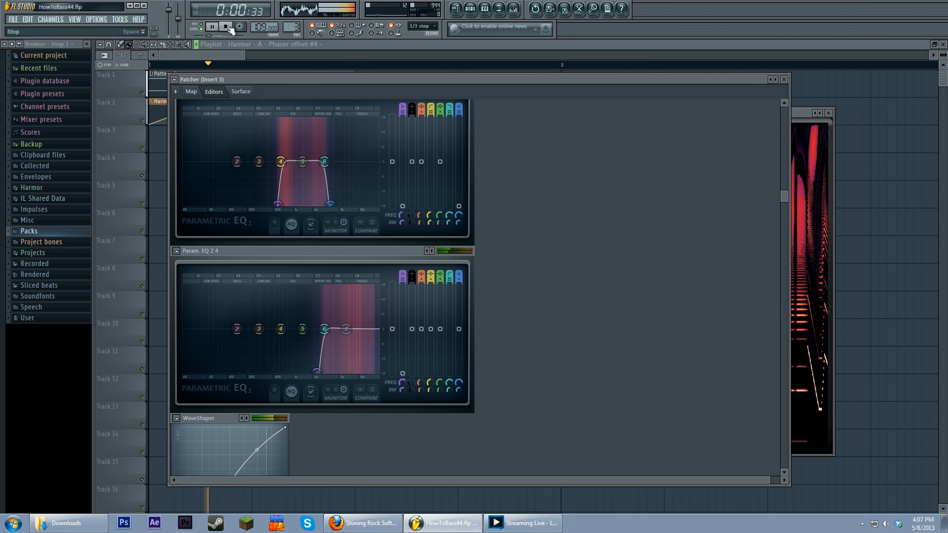
click(228, 26)
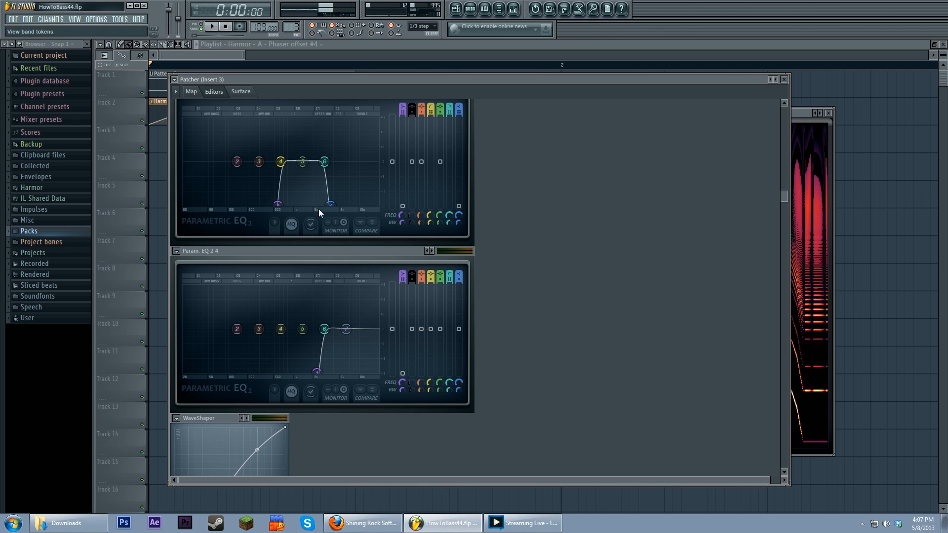
- Review the Param. EQ 2 band splits inside Patcher and briefly check the Insert 3 effects in the mixer
scroll(537, 231, up, 2)
scroll(528, 237, up, 5)
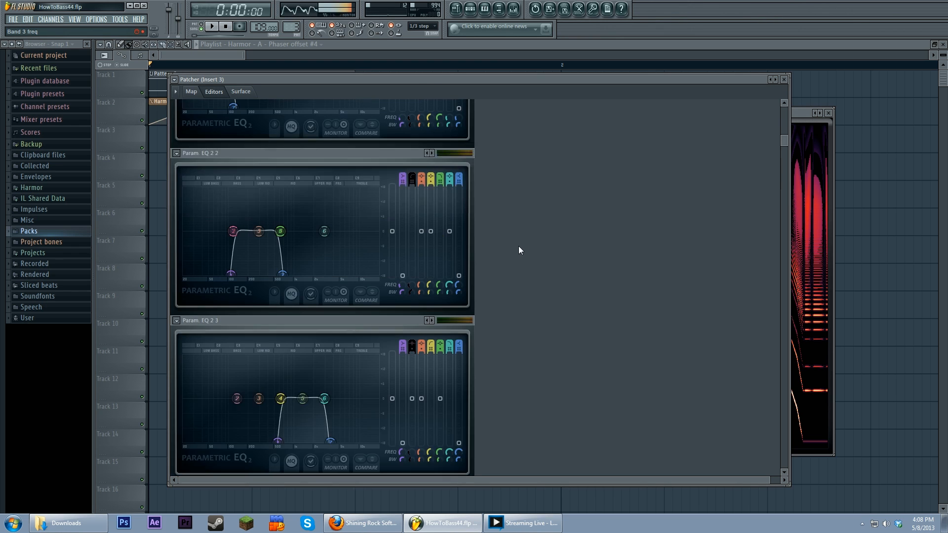
scroll(518, 249, down, 5)
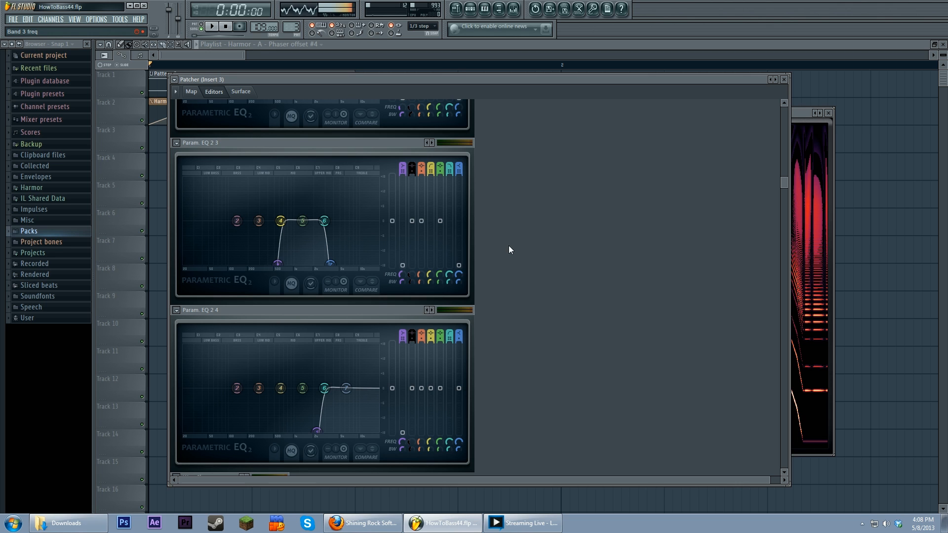
click(516, 9)
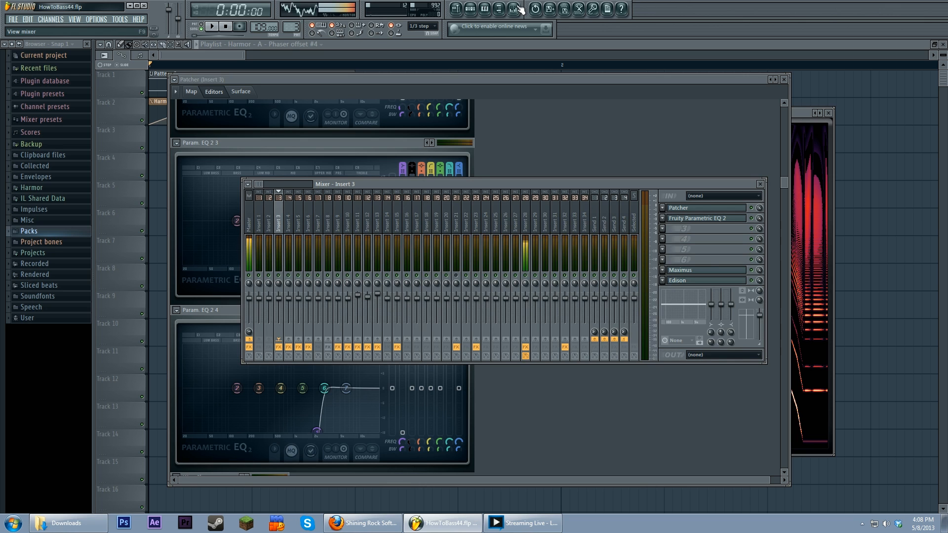
click(516, 9)
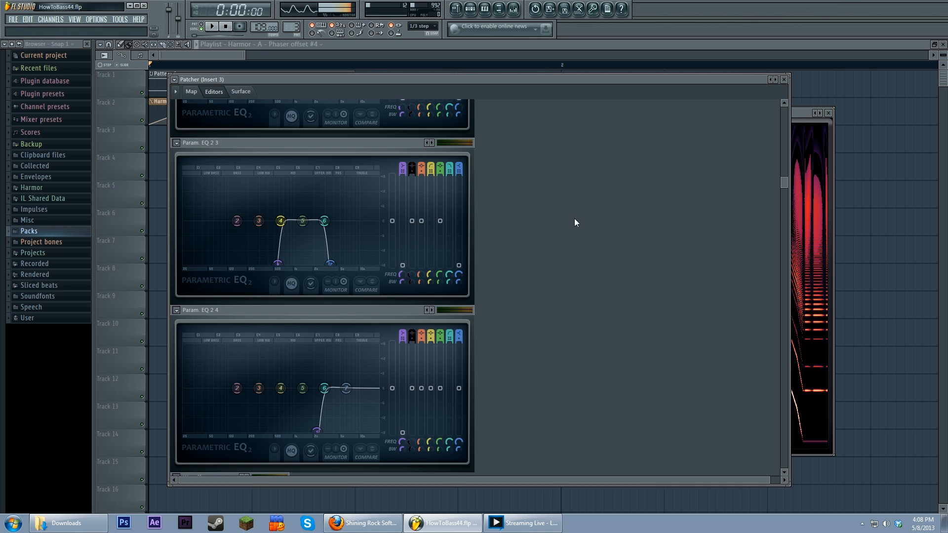
- Examine the WaveShaper curves and Fruity Chorus settings among Patcher's effect editors
scroll(574, 218, down, 5)
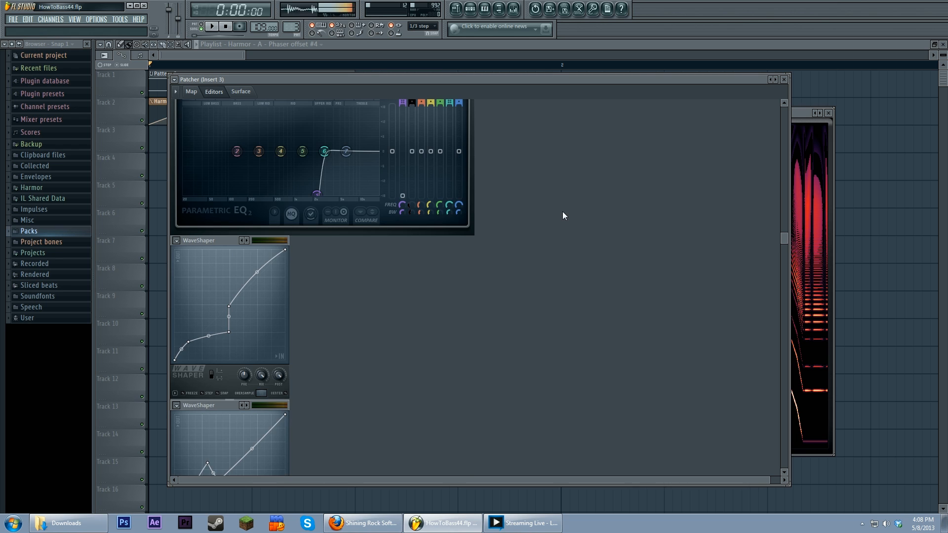
scroll(564, 216, down, 5)
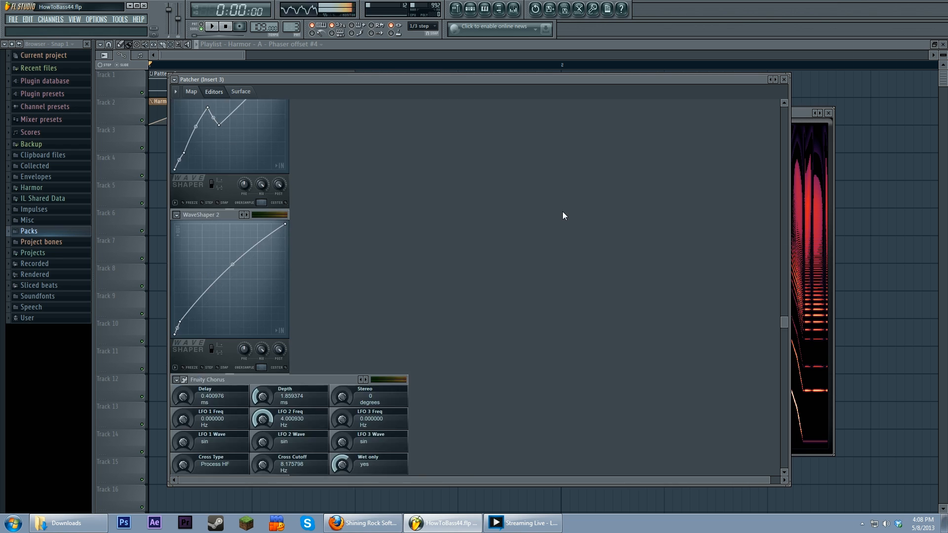
scroll(398, 279, down, 3)
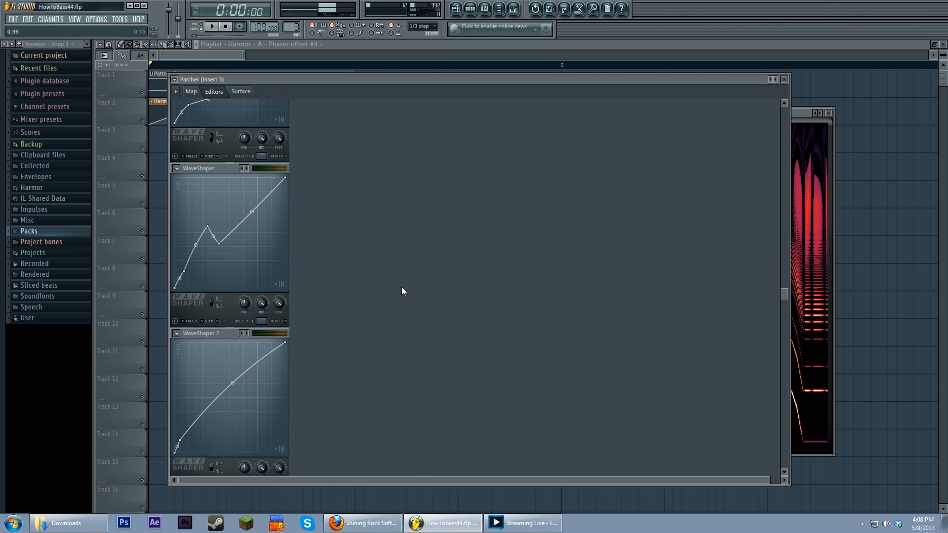
scroll(402, 291, up, 3)
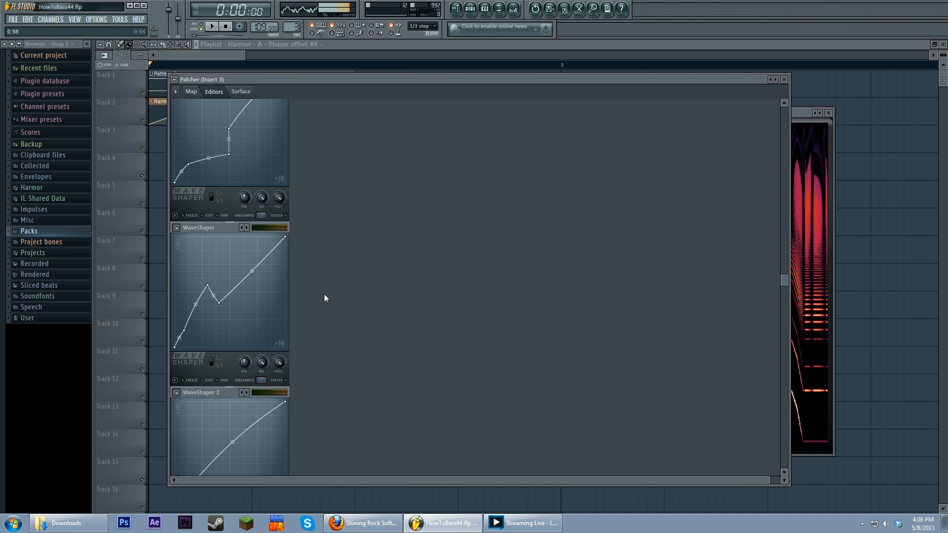
scroll(316, 284, up, 4)
scroll(398, 311, down, 2)
scroll(397, 311, down, 4)
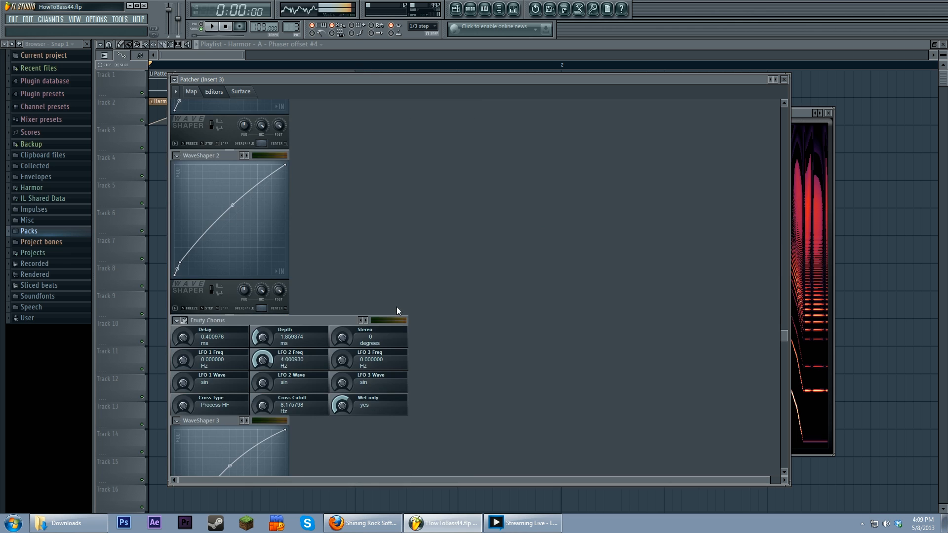
scroll(397, 311, up, 3)
scroll(398, 311, up, 2)
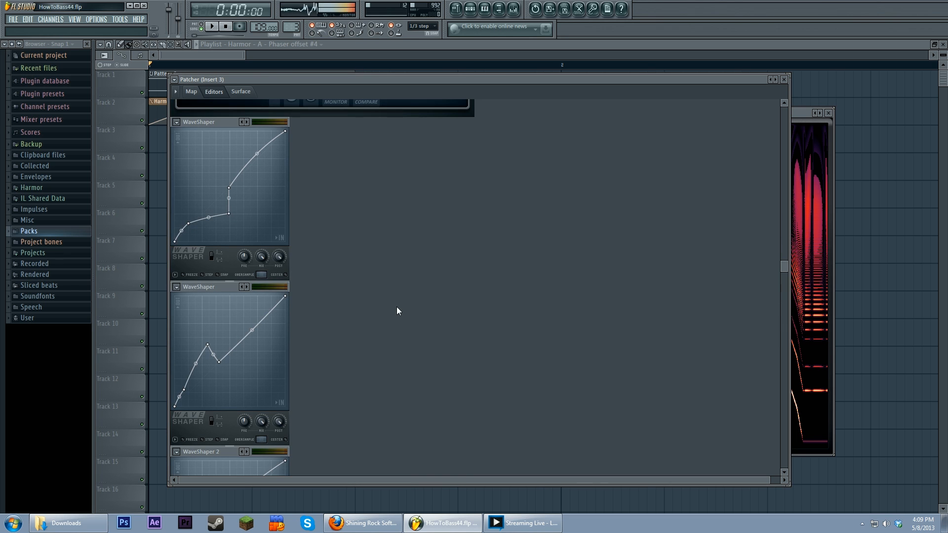
- Go back over the four Param. EQ 2 band splits and compare them with the first WaveShaper
scroll(339, 269, up, 2)
scroll(423, 311, up, 2)
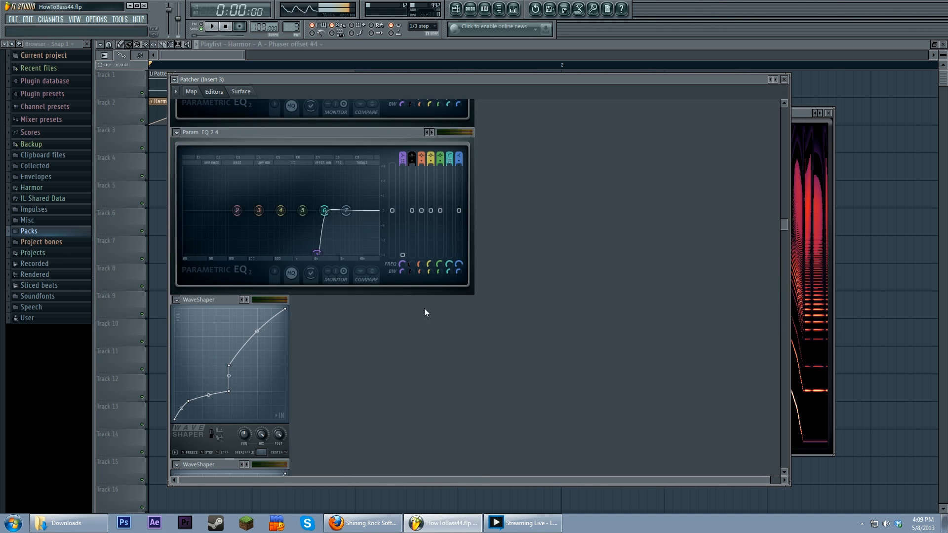
scroll(498, 329, up, 4)
scroll(498, 329, down, 4)
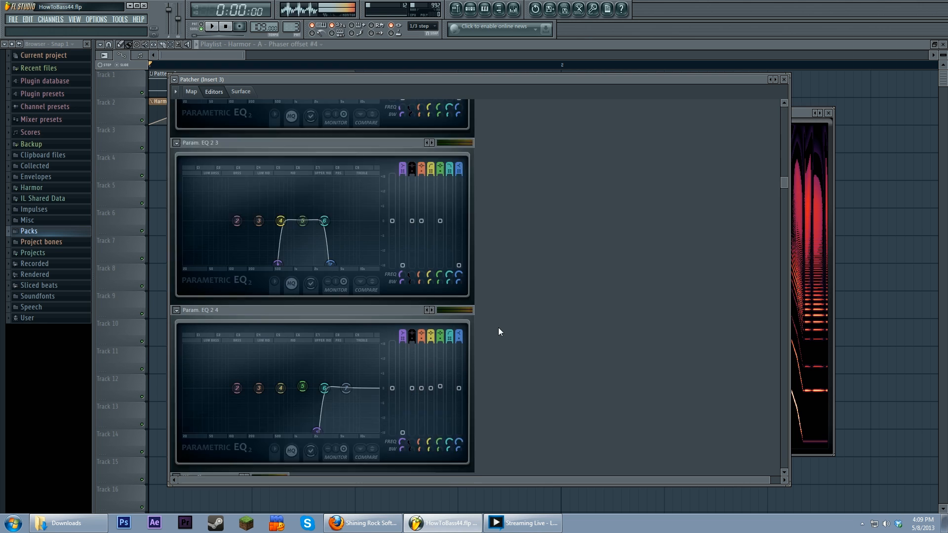
scroll(498, 328, up, 2)
scroll(499, 327, down, 2)
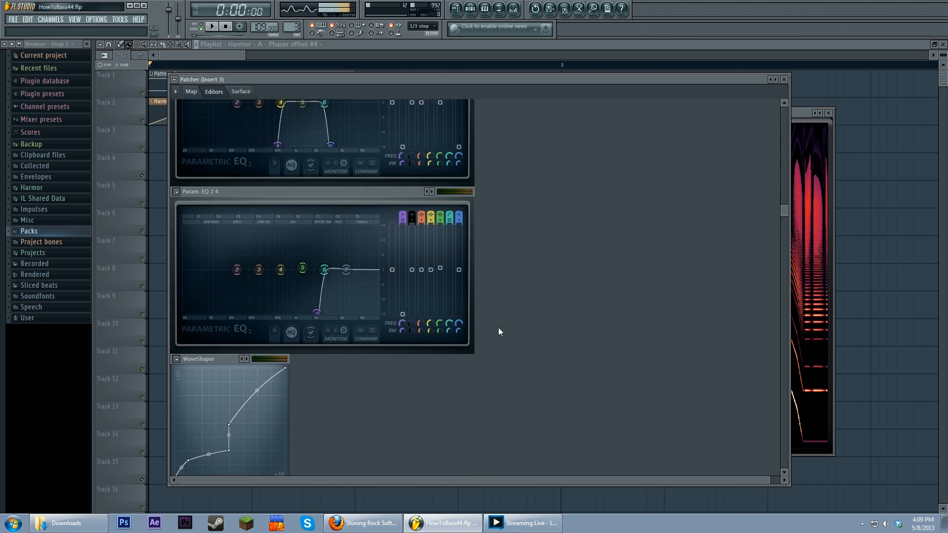
scroll(499, 328, up, 4)
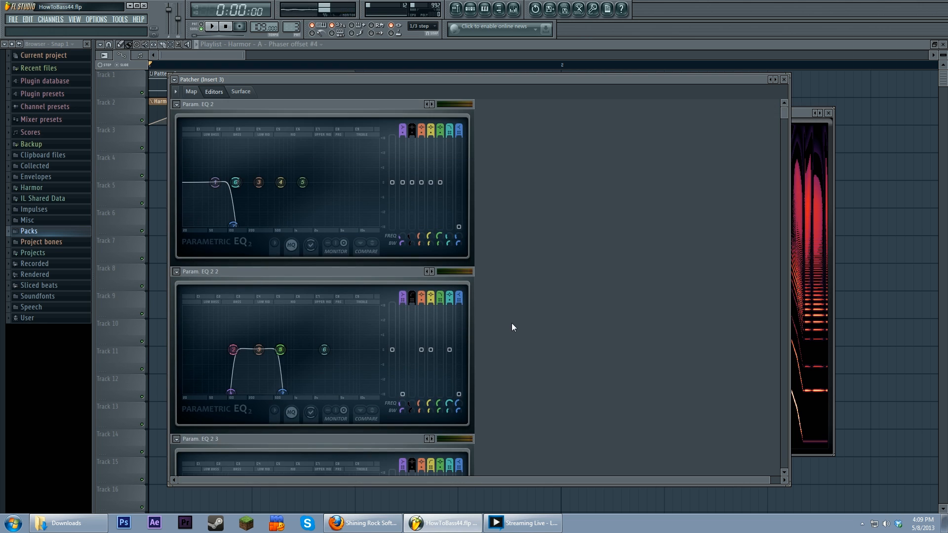
scroll(512, 322, down, 8)
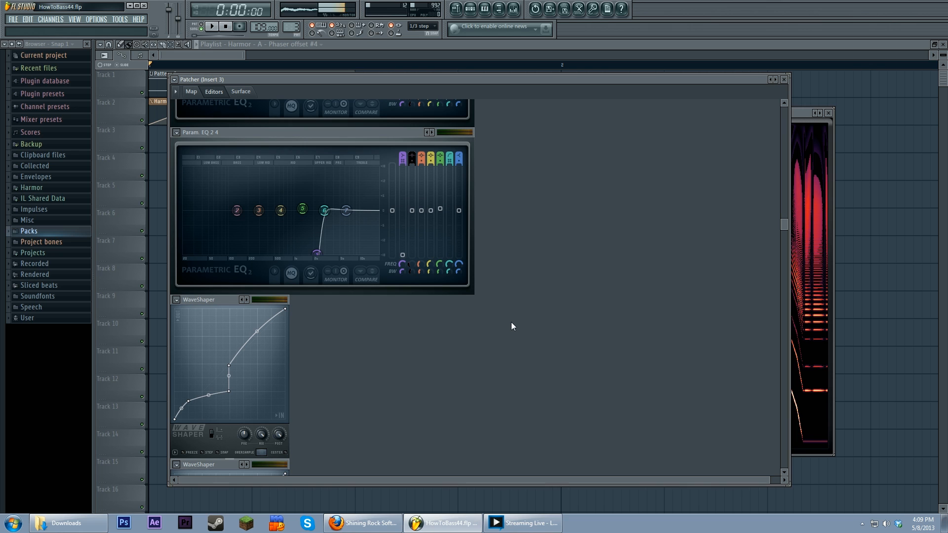
- Play a test note, then look through the remaining effect editors down to Param. EQ 2 5 and show Patcher's routing map
key(v)
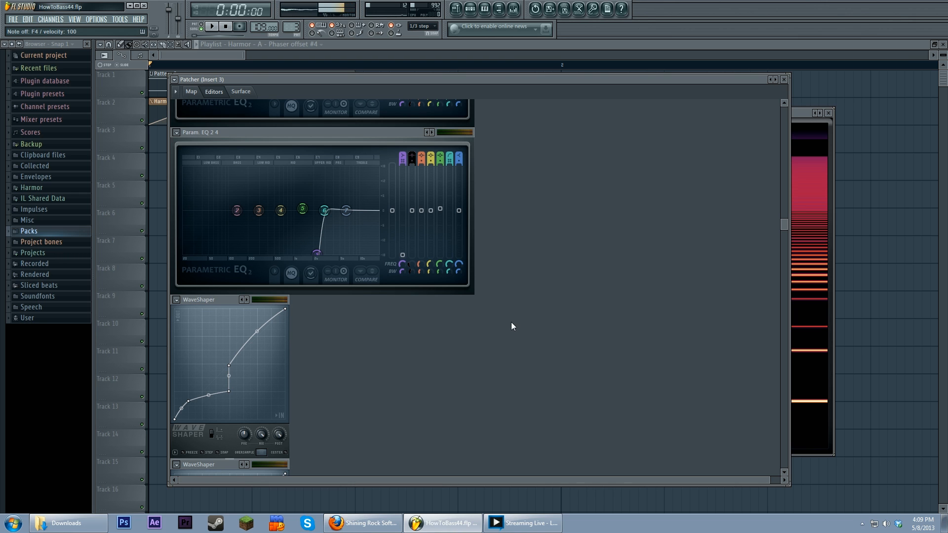
scroll(511, 321, down, 6)
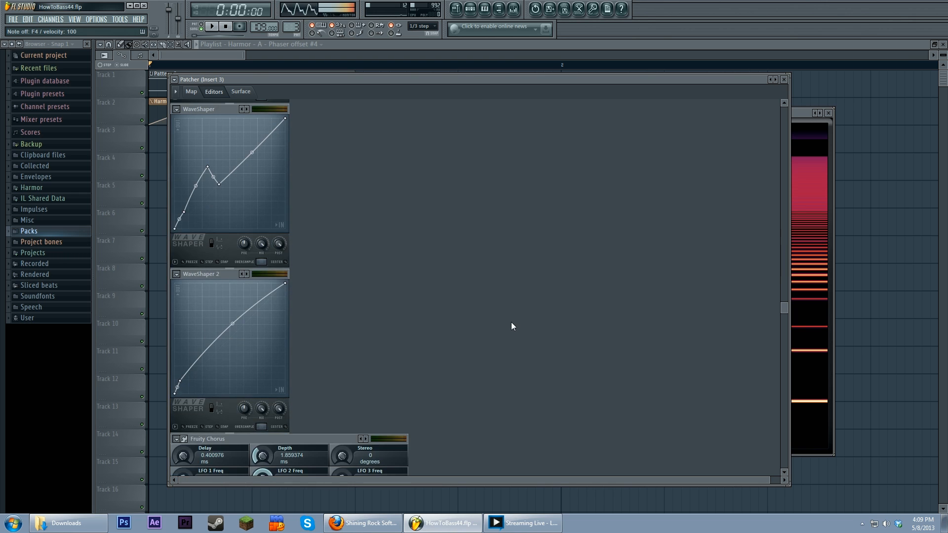
scroll(338, 225, up, 3)
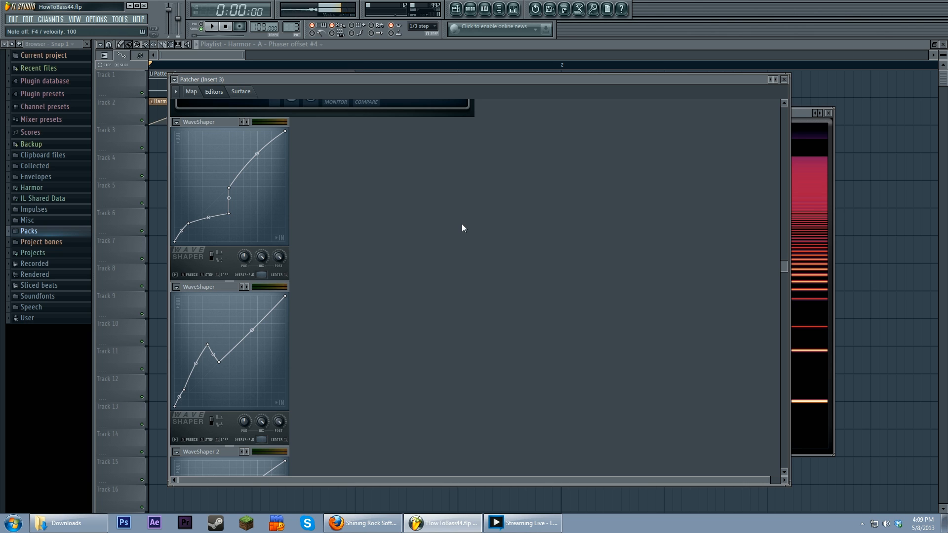
scroll(473, 233, down, 10)
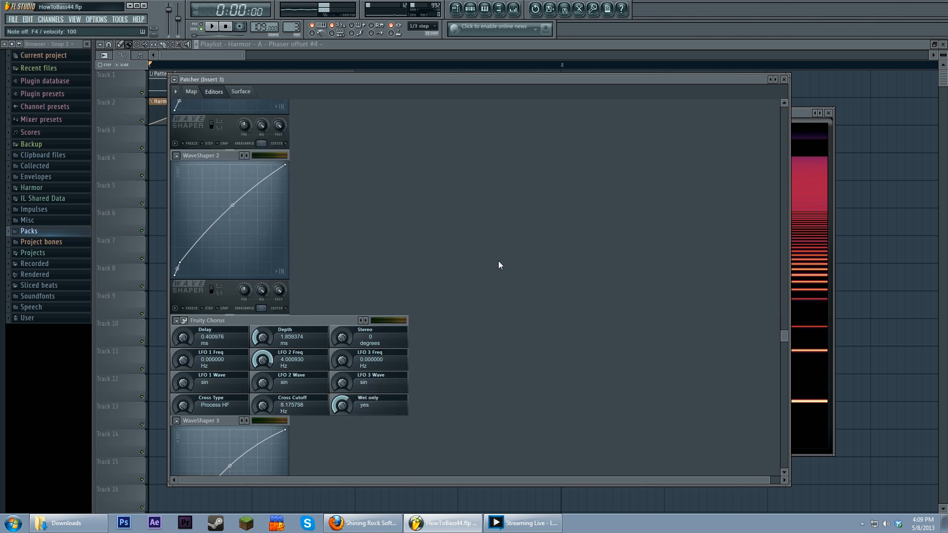
scroll(498, 261, down, 12)
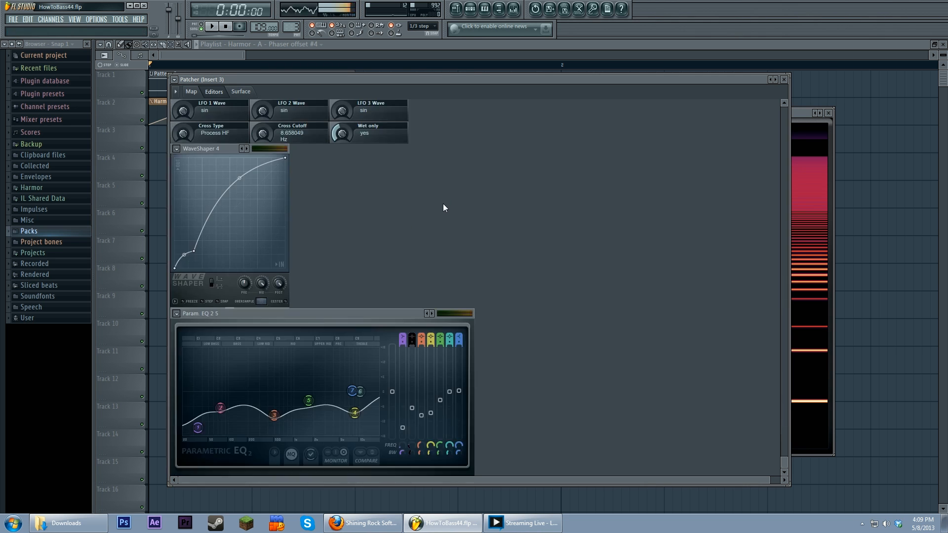
click(193, 95)
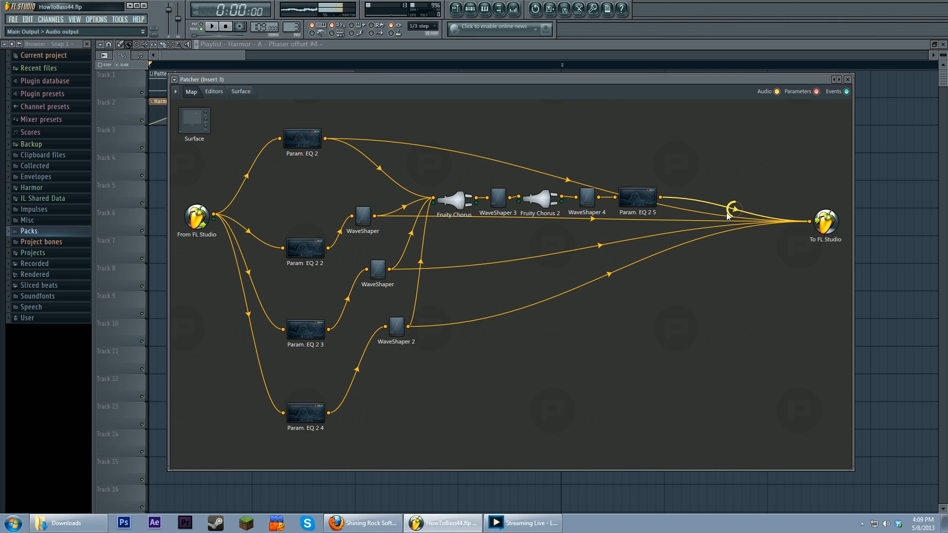
- Bring up the mixer and audition the pattern repeatedly through the Insert 3 effects, closing the Patcher window in between
click(514, 8)
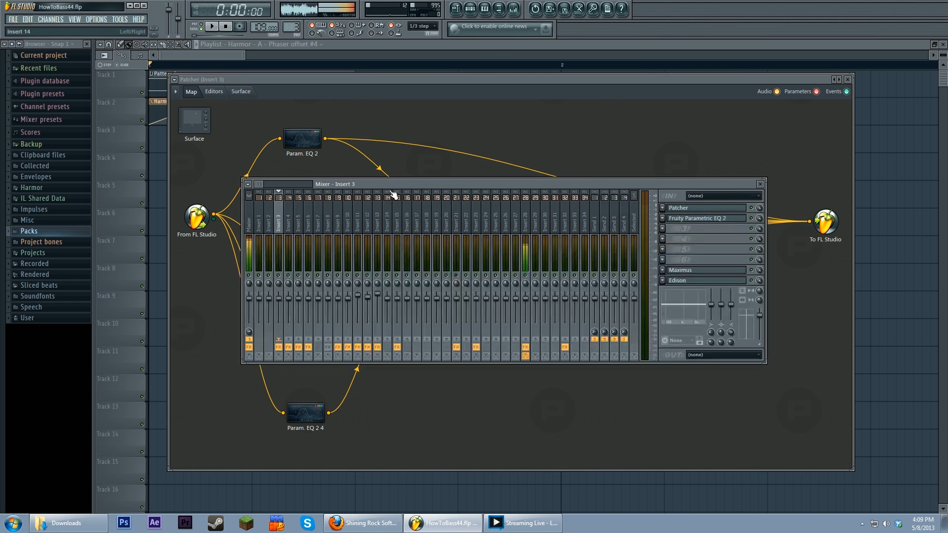
click(211, 27)
click(226, 27)
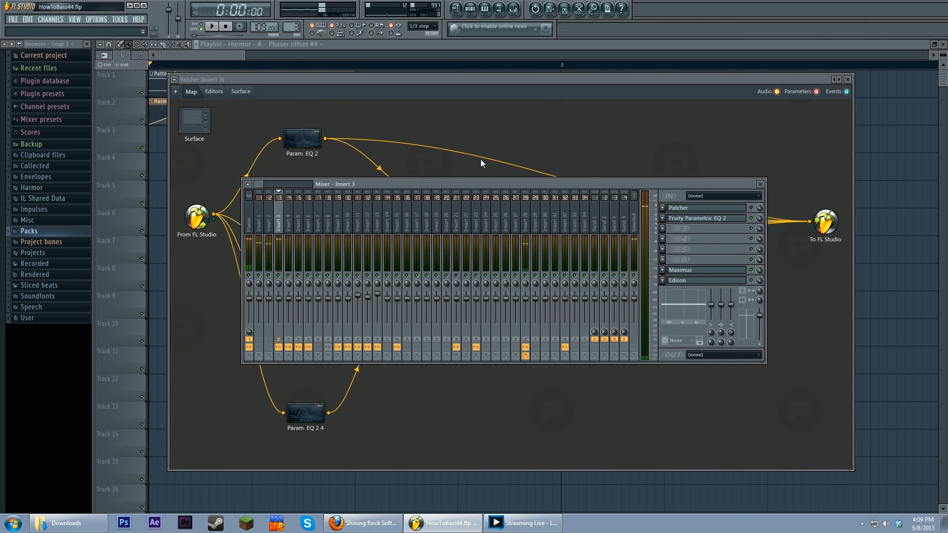
click(212, 26)
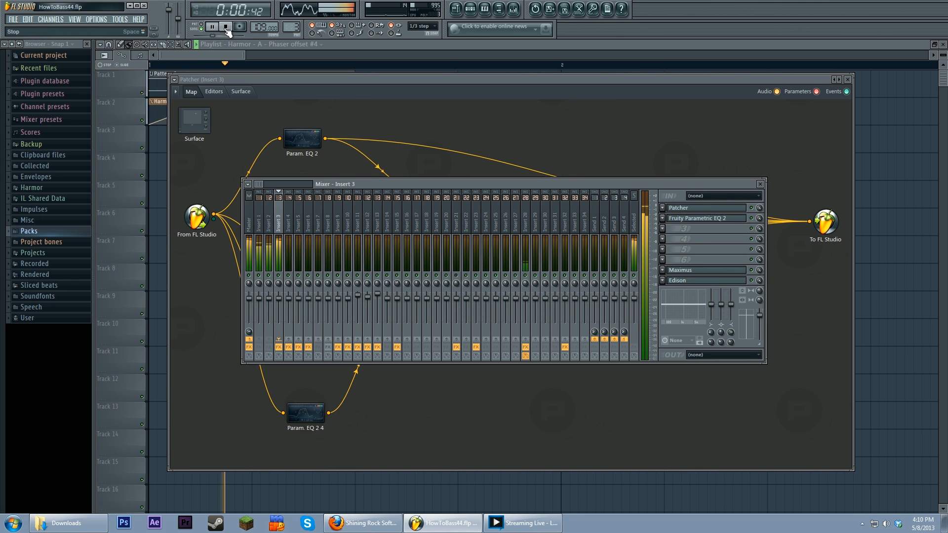
click(226, 27)
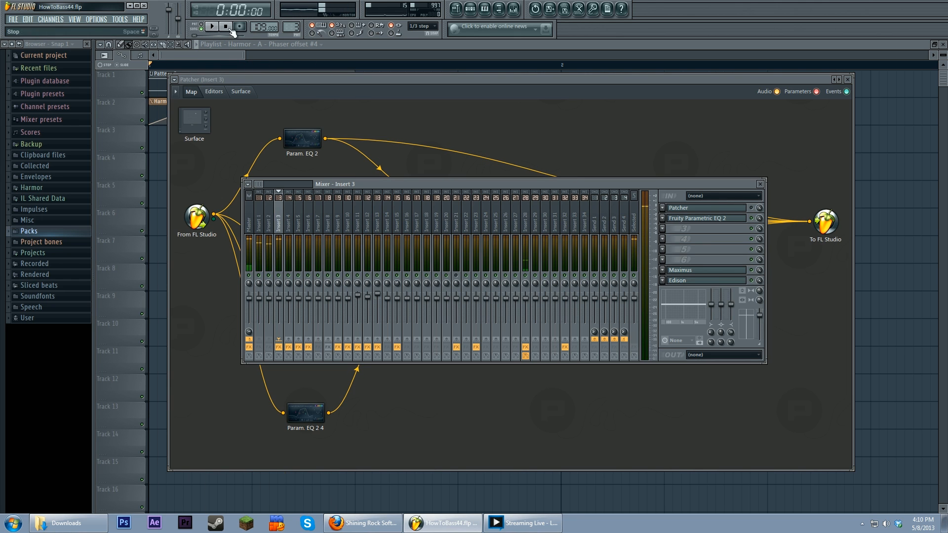
click(211, 26)
click(225, 27)
click(744, 209)
click(211, 27)
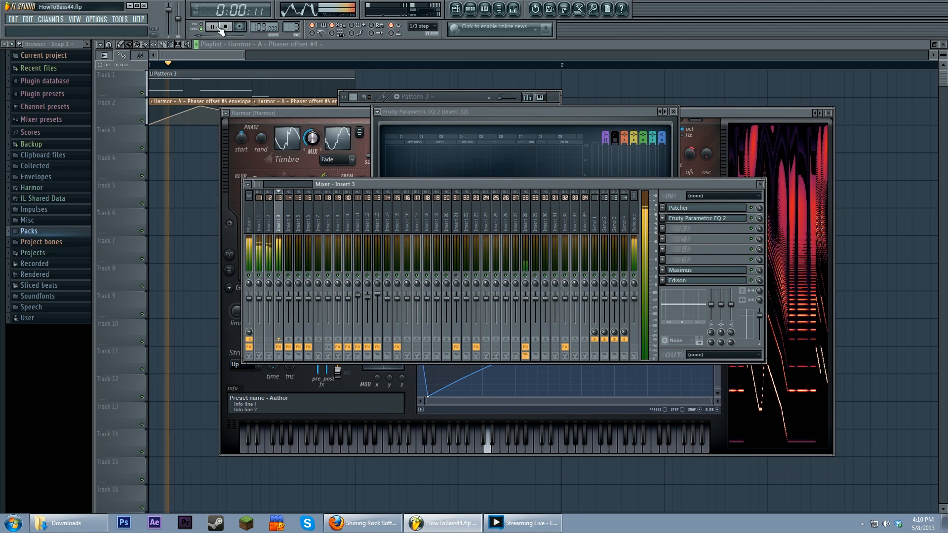
click(226, 27)
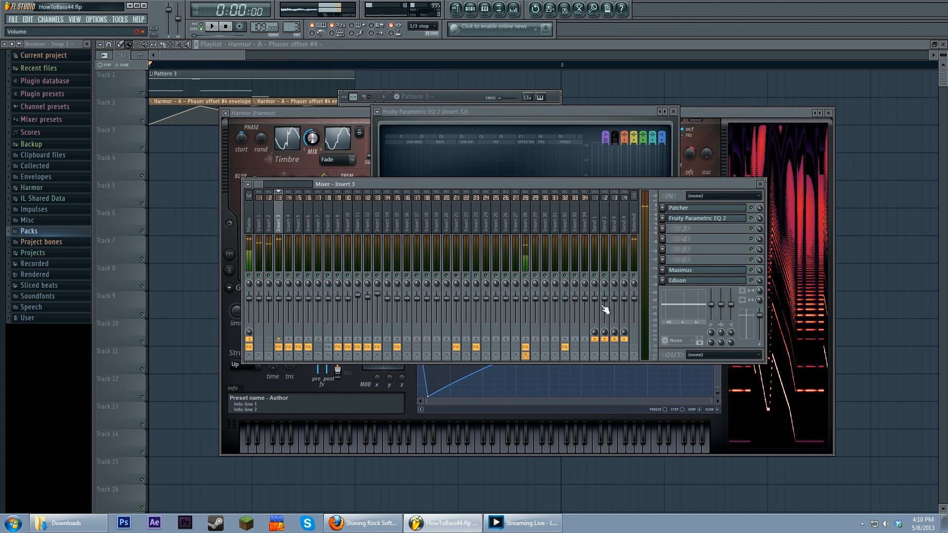
- Open Maximus on Insert 3, examine its bands during playback, and briefly check the Edison recording
click(703, 270)
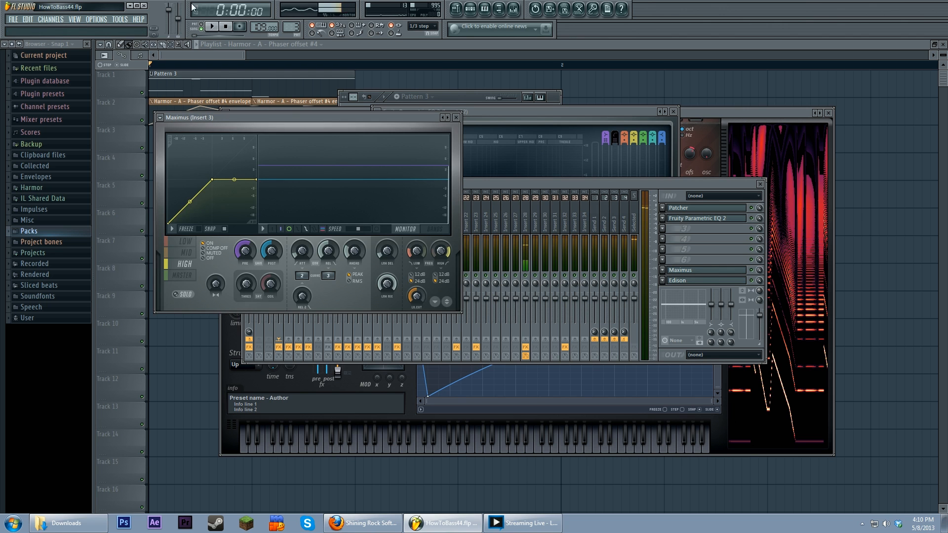
click(213, 28)
key(space)
click(197, 275)
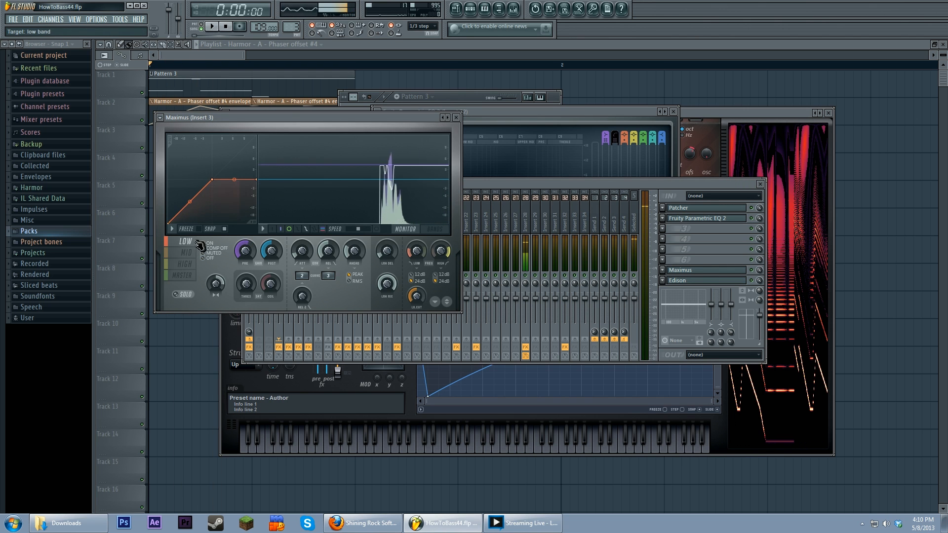
key(space)
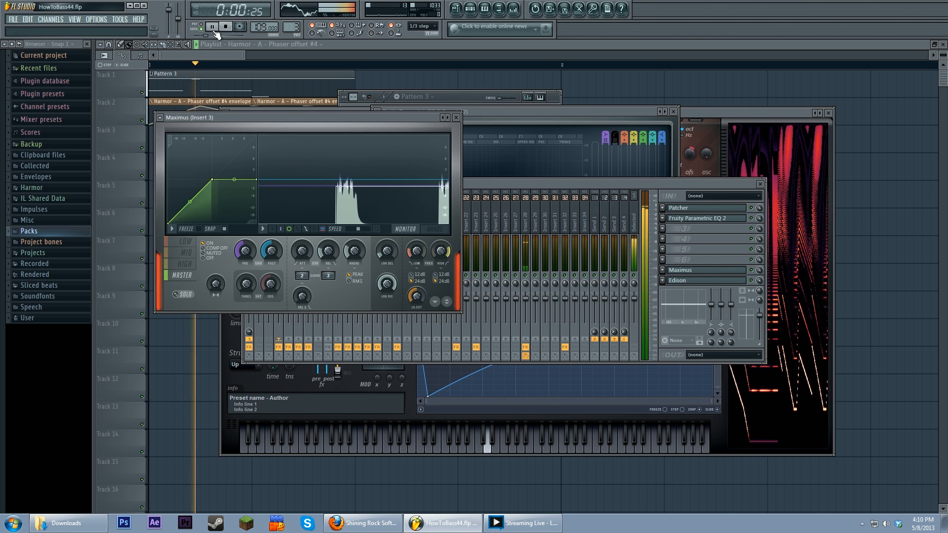
click(186, 252)
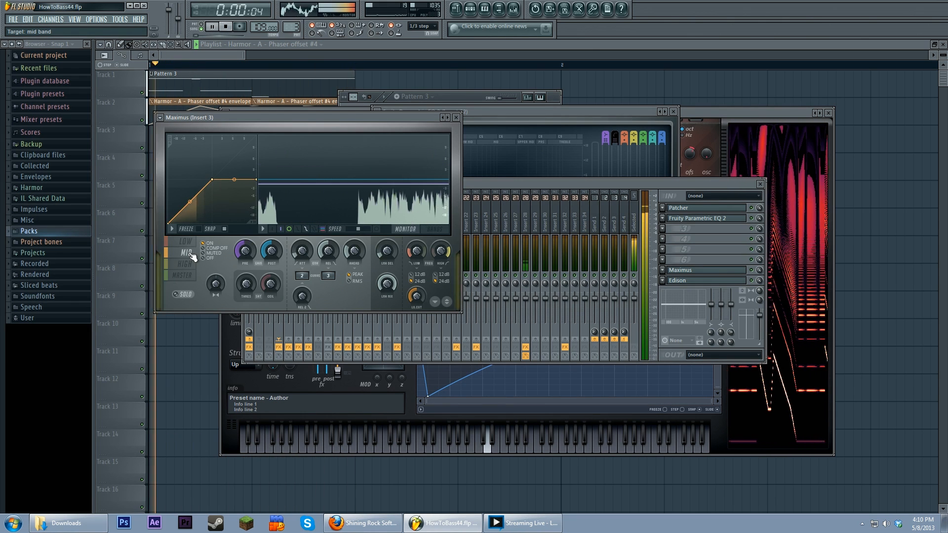
click(195, 263)
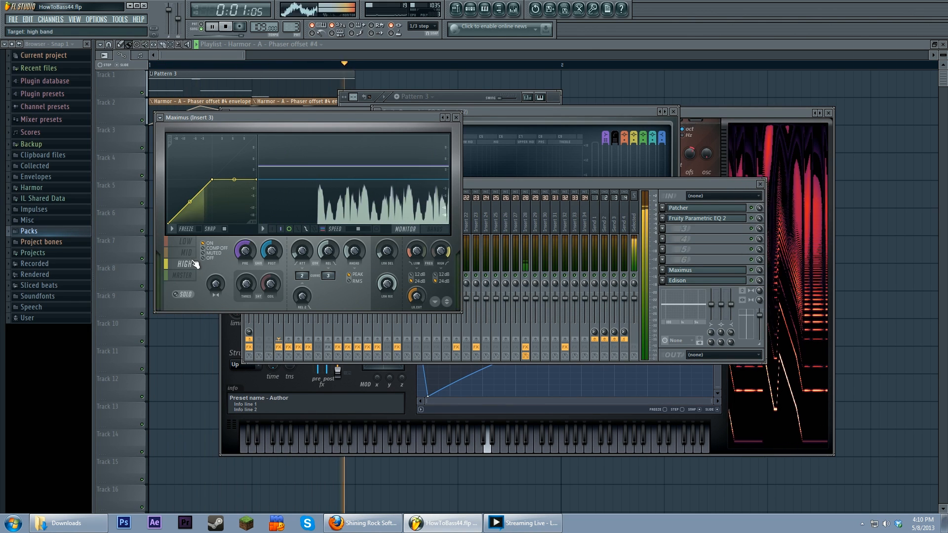
click(752, 273)
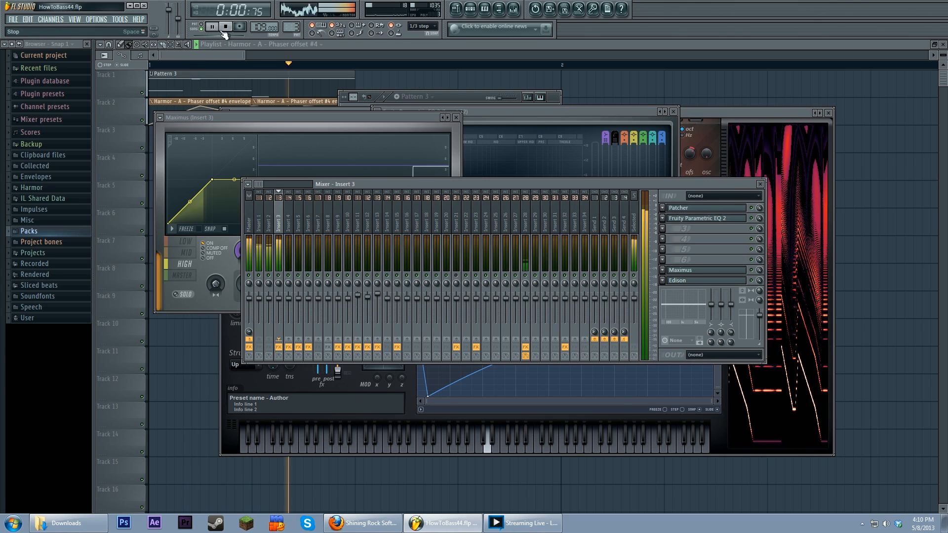
key(space)
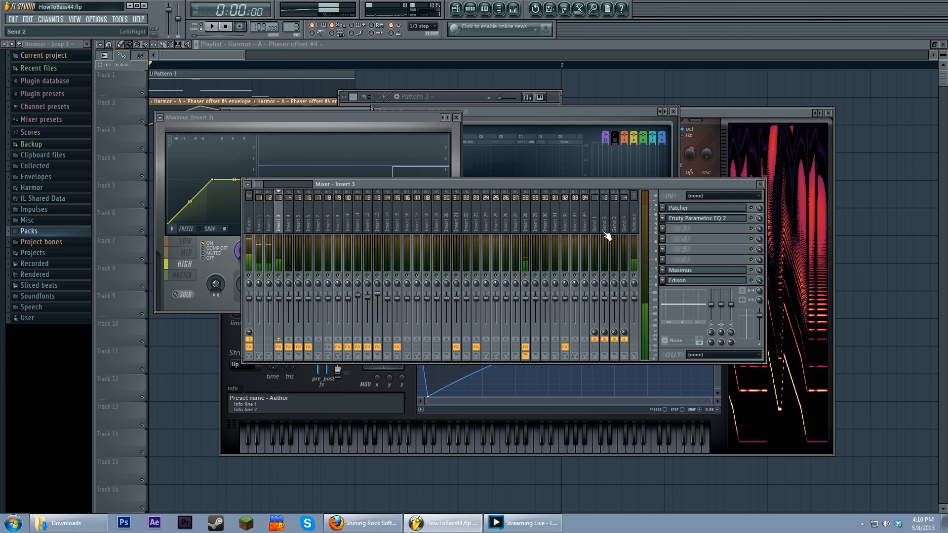
click(716, 280)
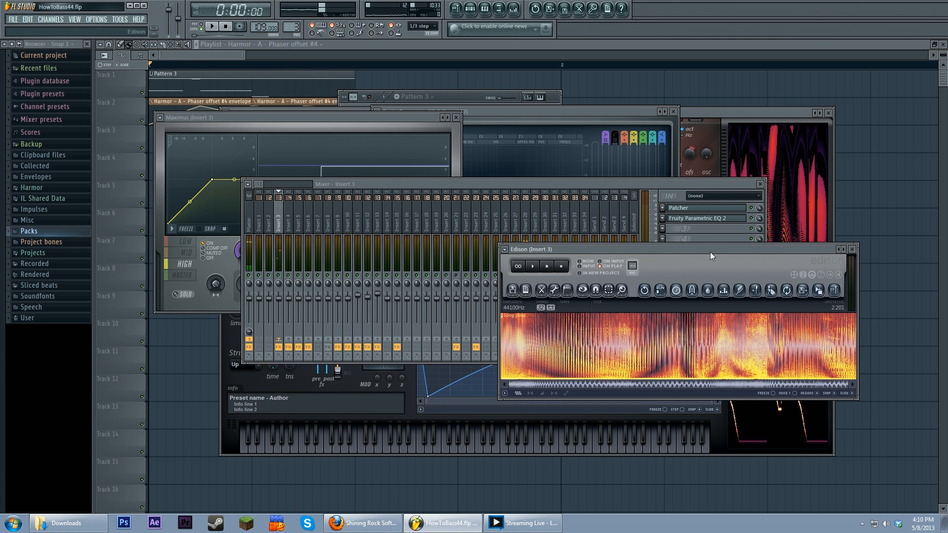
click(711, 281)
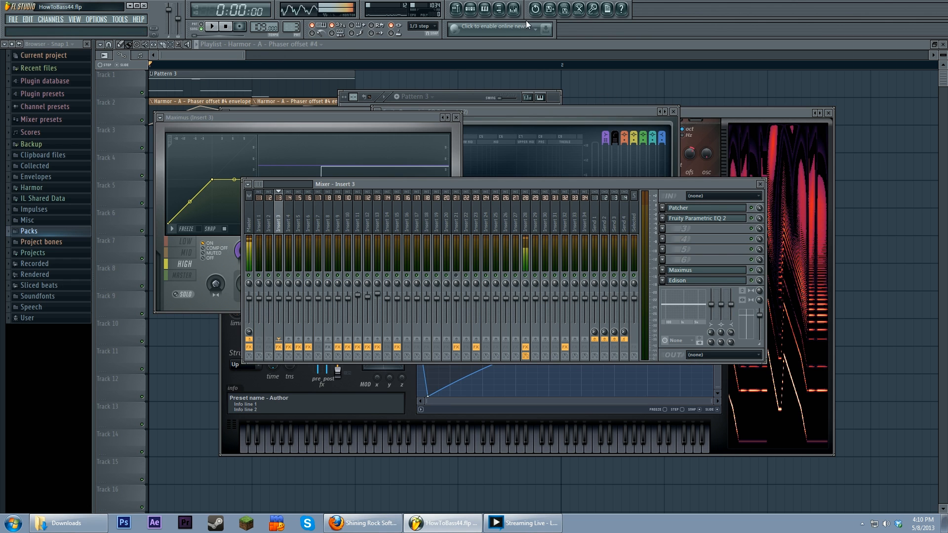
- Open the piano roll of the Layer channel in Pattern 3 and inspect its long D6 note
key(F6)
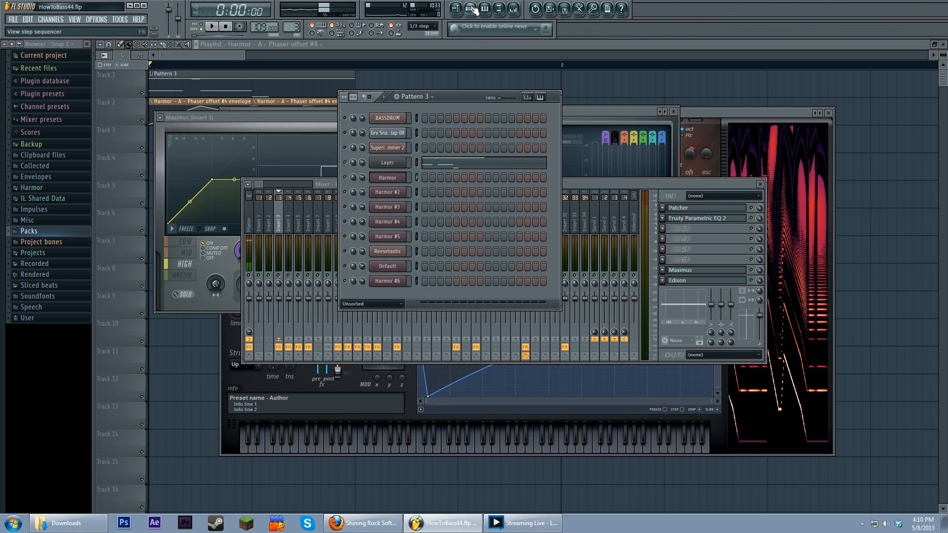
click(464, 164)
scroll(400, 179, down, 3)
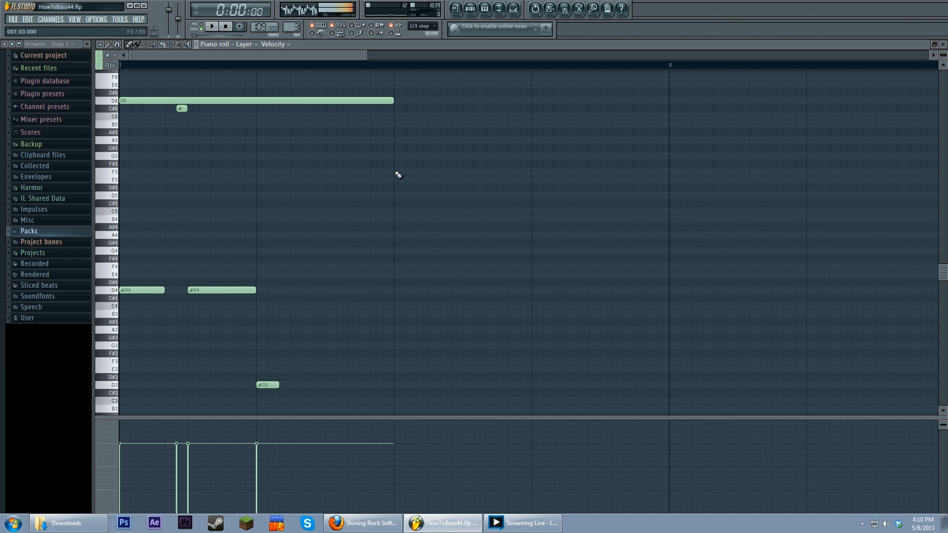
click(287, 102)
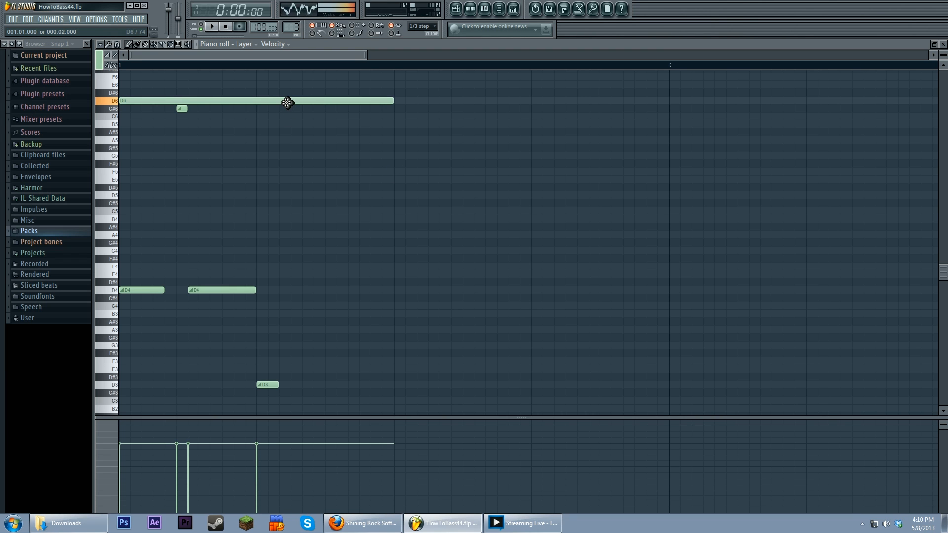
drag(286, 103, 497, 217)
right_click(348, 167)
click(354, 143)
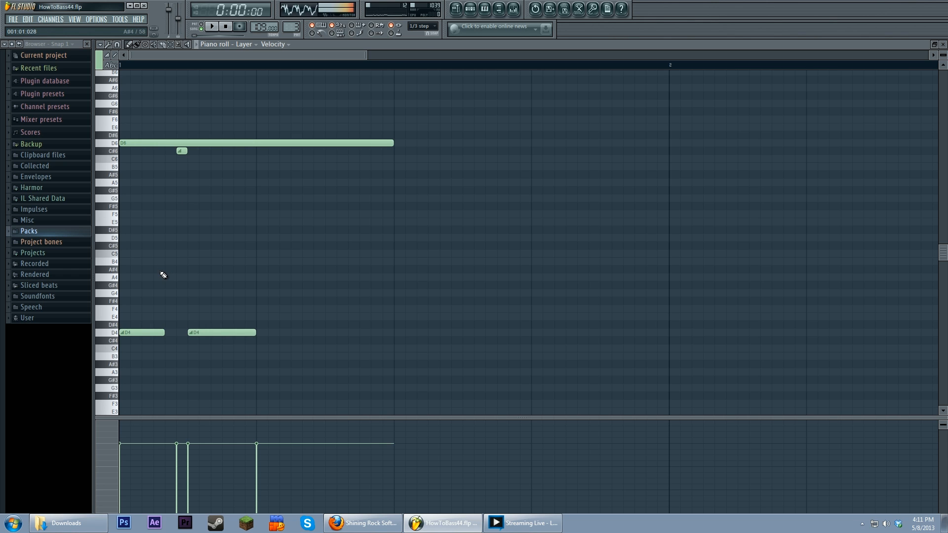
- Examine how the Layer notes are spread between D3 and D6, sounding piano keys to compare the octaves
scroll(183, 277, down, 3)
scroll(293, 314, up, 2)
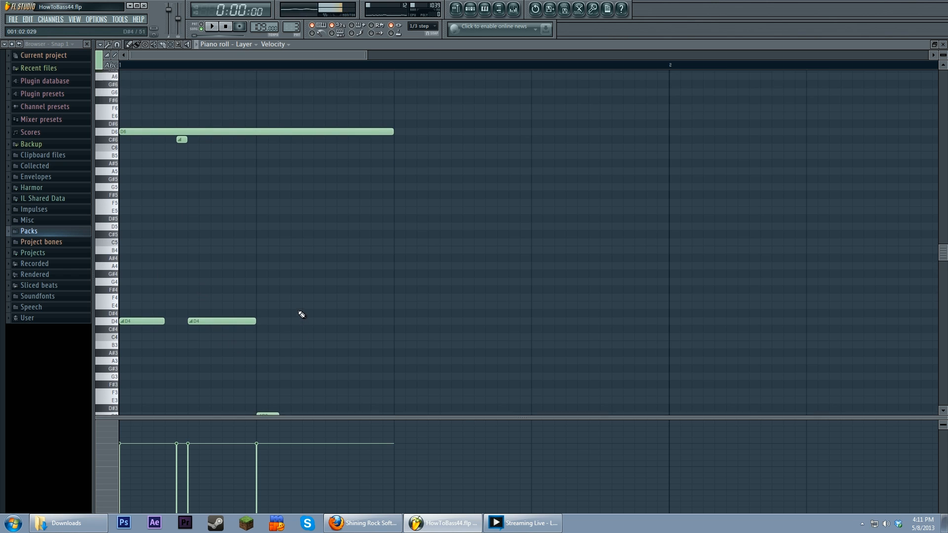
scroll(297, 307, up, 3)
scroll(295, 303, up, 3)
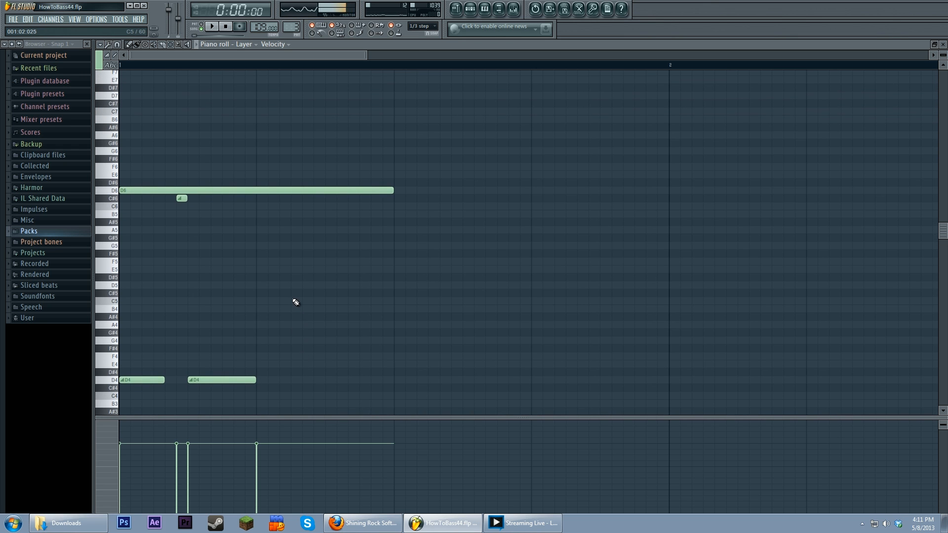
click(116, 129)
scroll(451, 253, down, 8)
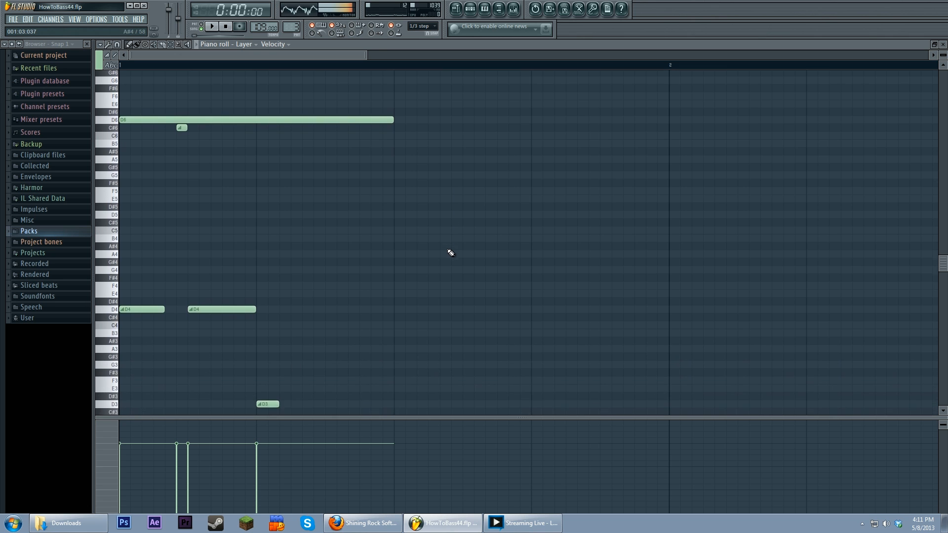
scroll(450, 253, up, 8)
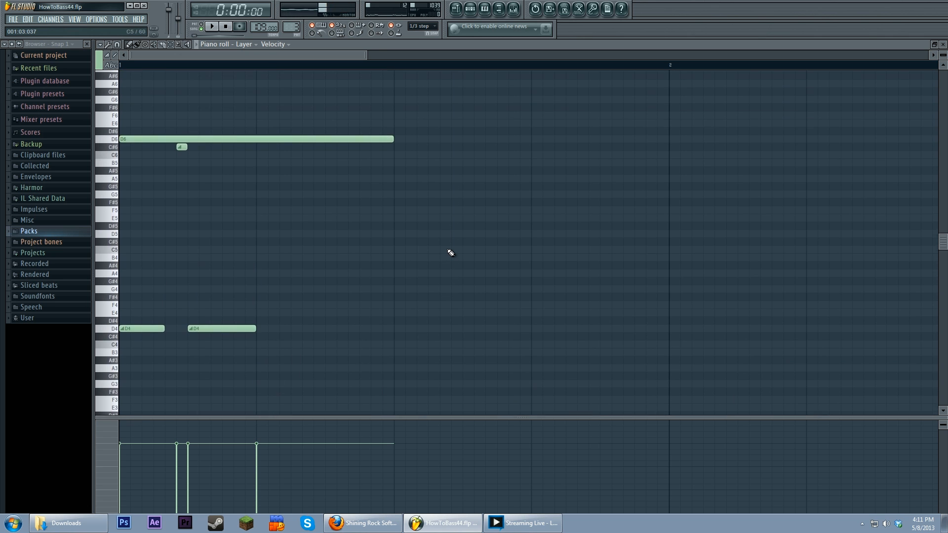
scroll(451, 253, down, 5)
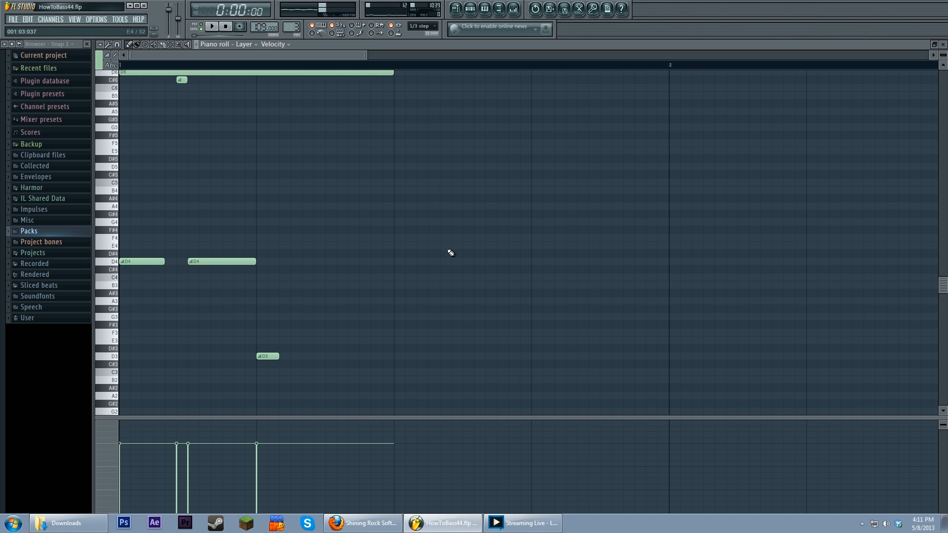
scroll(450, 253, up, 4)
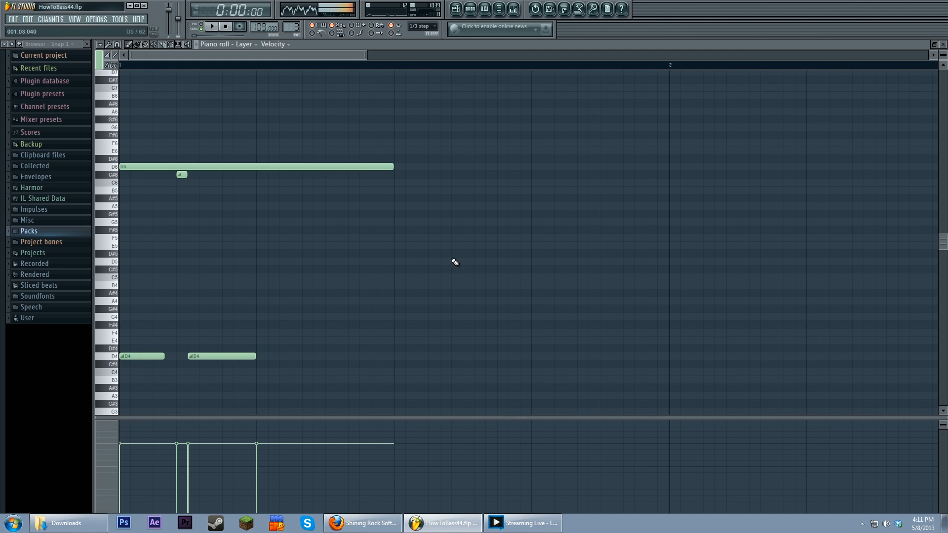
scroll(456, 254, down, 5)
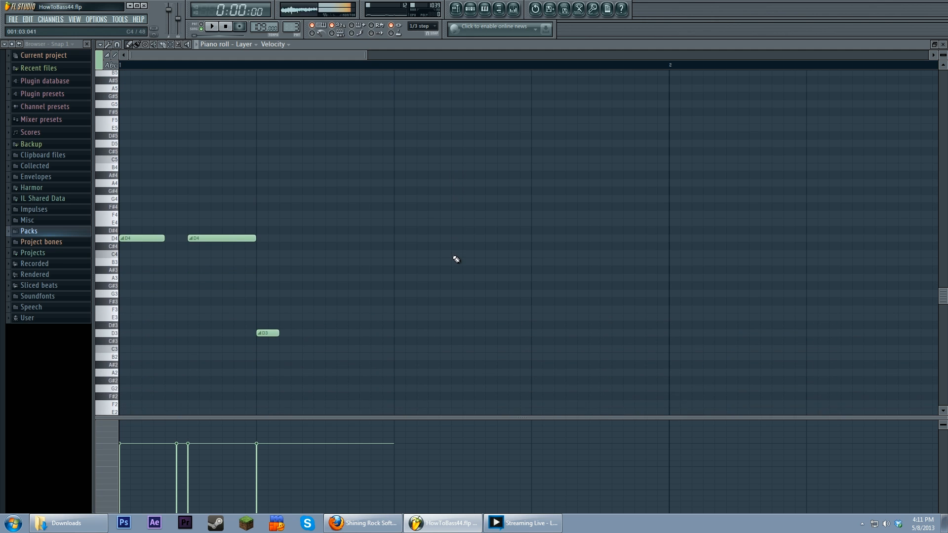
scroll(456, 260, up, 2)
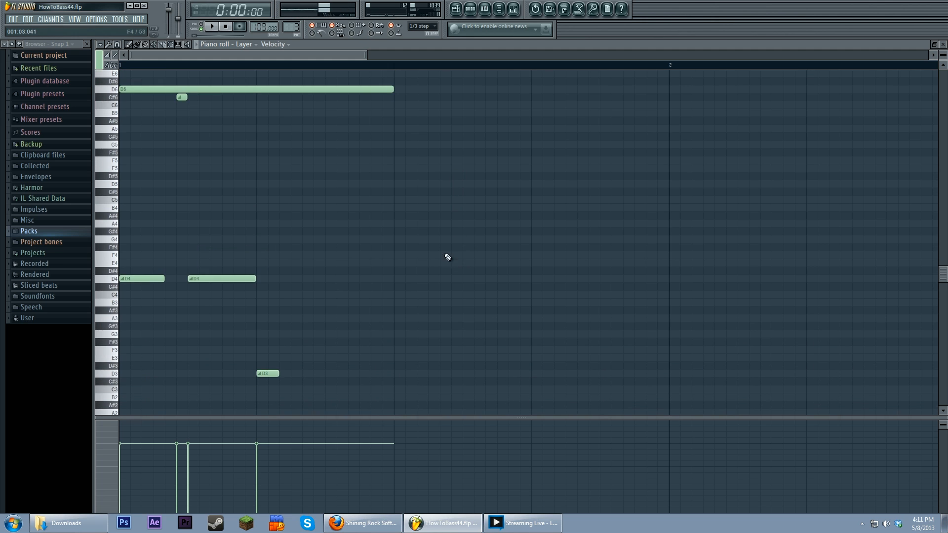
scroll(399, 227, up, 1)
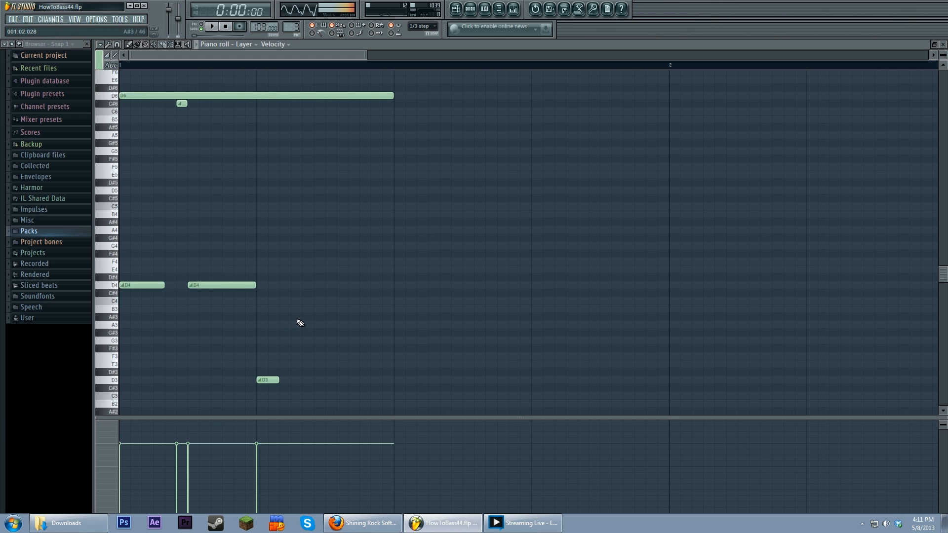
click(117, 382)
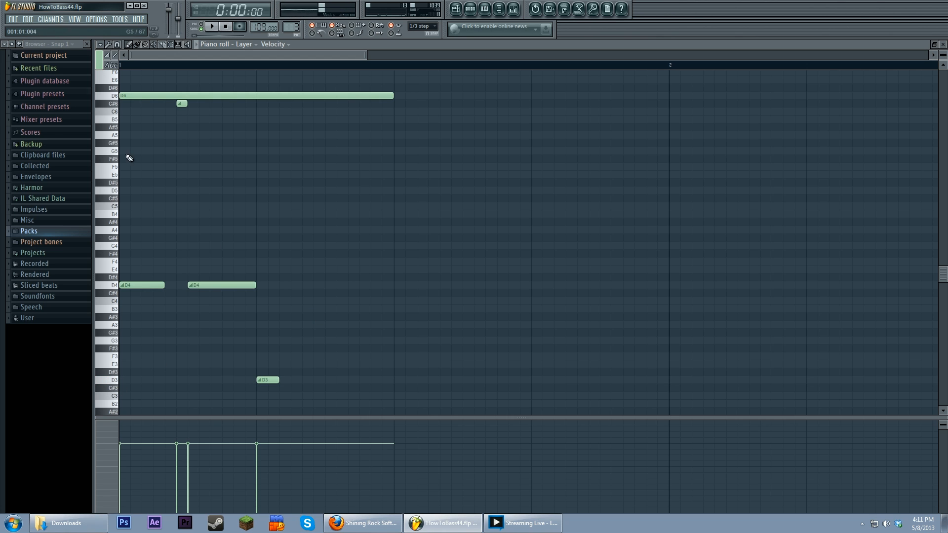
click(109, 96)
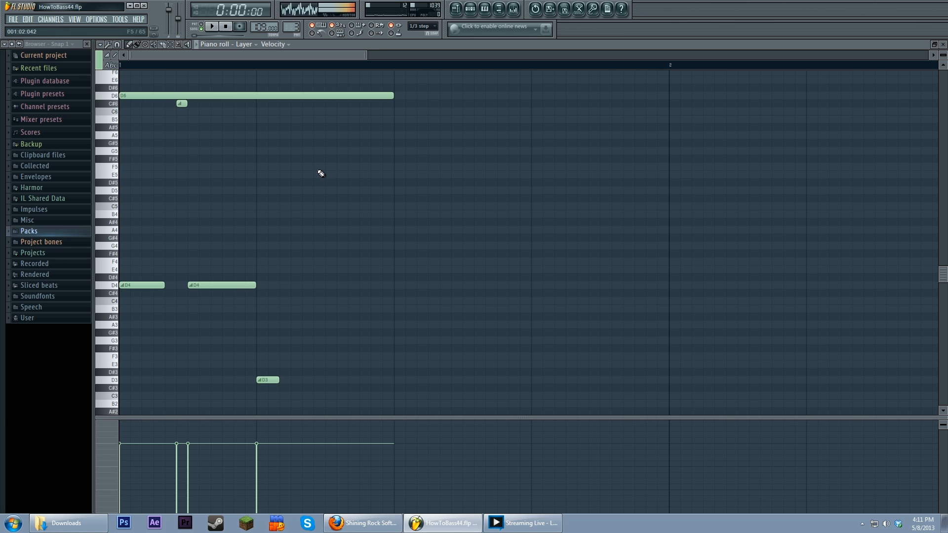
- Add a D#4 slide note within beat 3 of bar 1, setting the playback position to the start of that beat
click(443, 277)
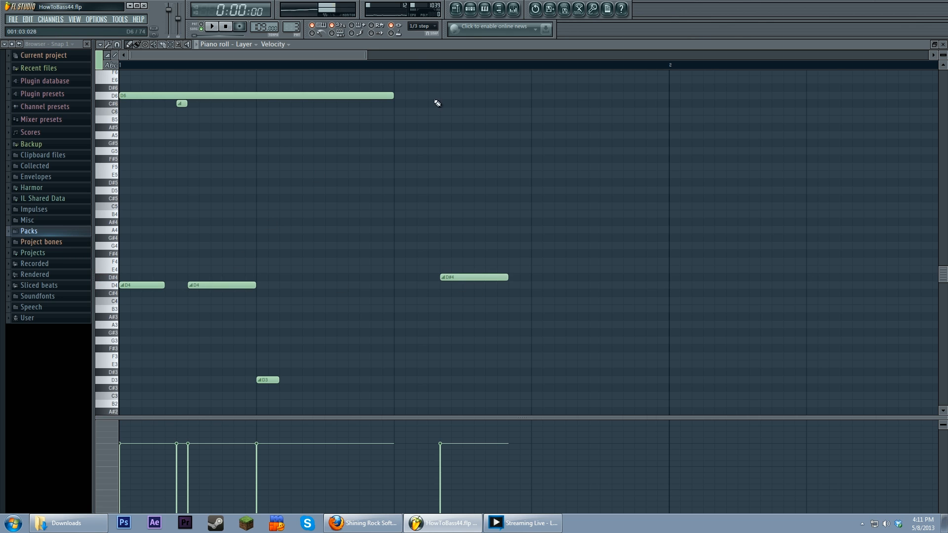
key(space)
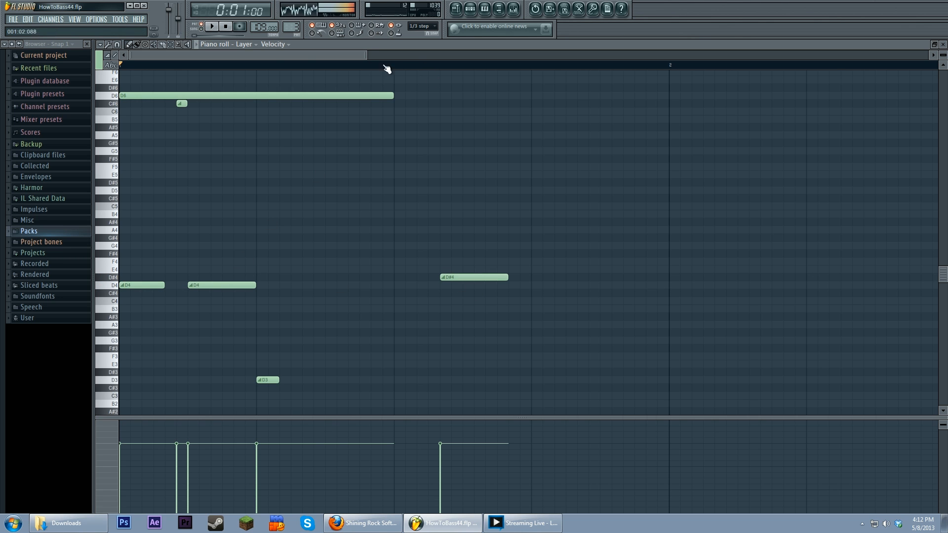
click(394, 65)
key(space)
key(space)
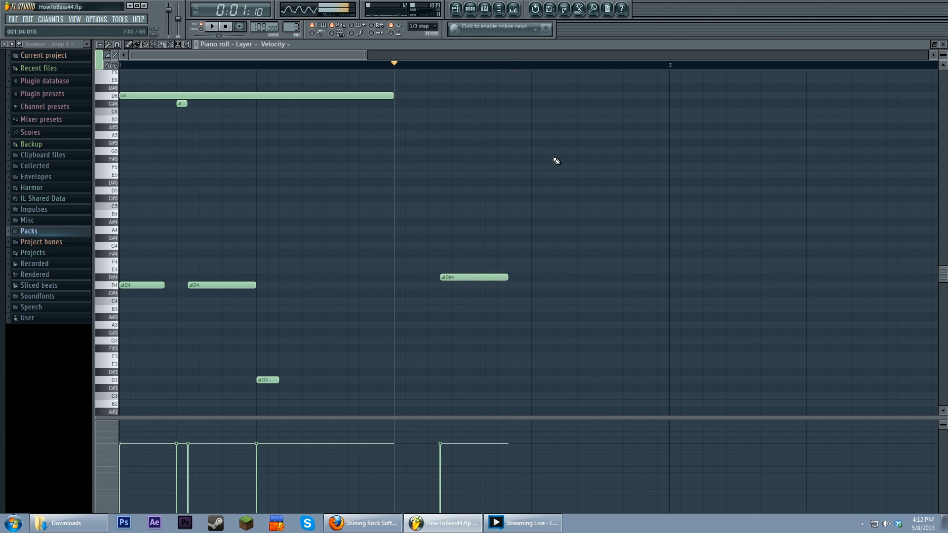
- Add a two-beat D5 note starting at 001:03:008 and try out the playback
click(393, 182)
key(space)
right_click(403, 182)
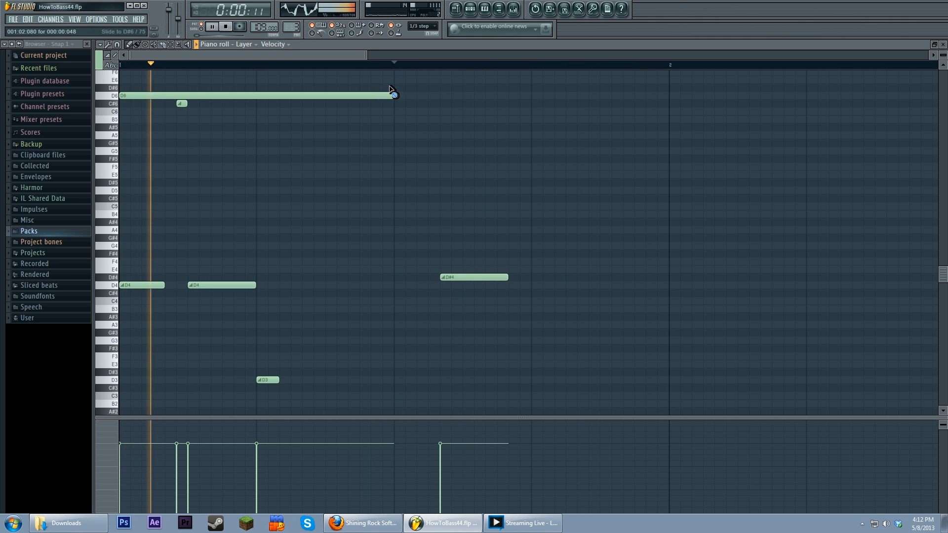
click(408, 191)
key(space)
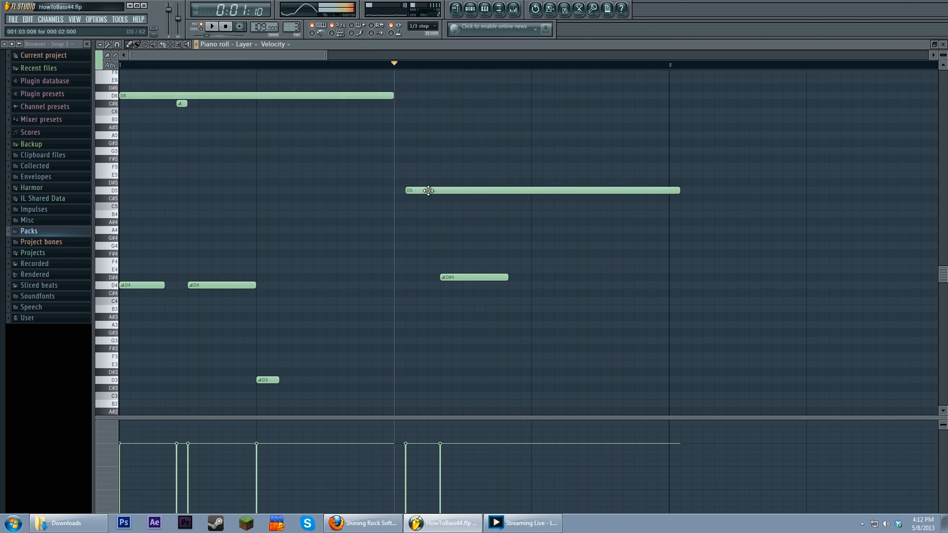
- Delete the D5 note and the D#4 slide note after beat 3 of bar 1, trying out the playback in between
right_click(428, 190)
key(space)
key(space)
right_click(452, 277)
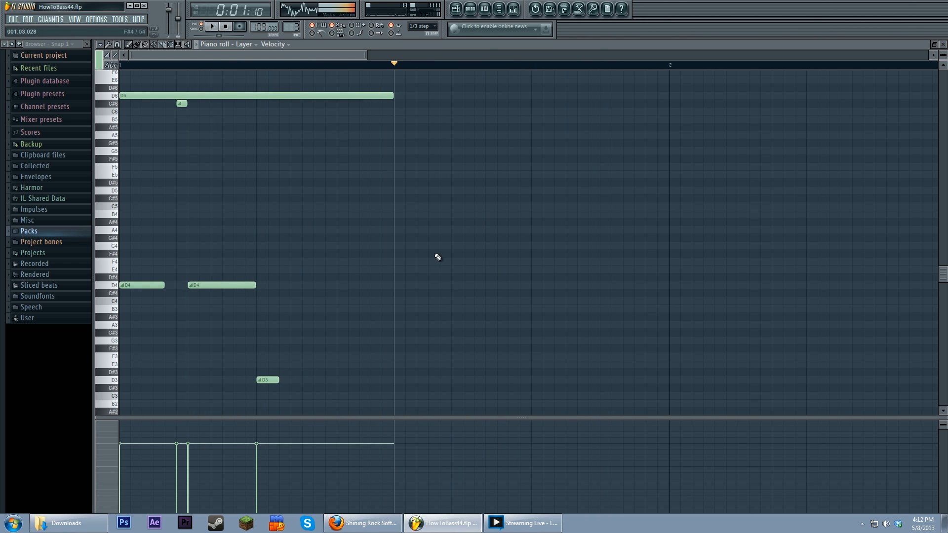
scroll(446, 269, up, 3)
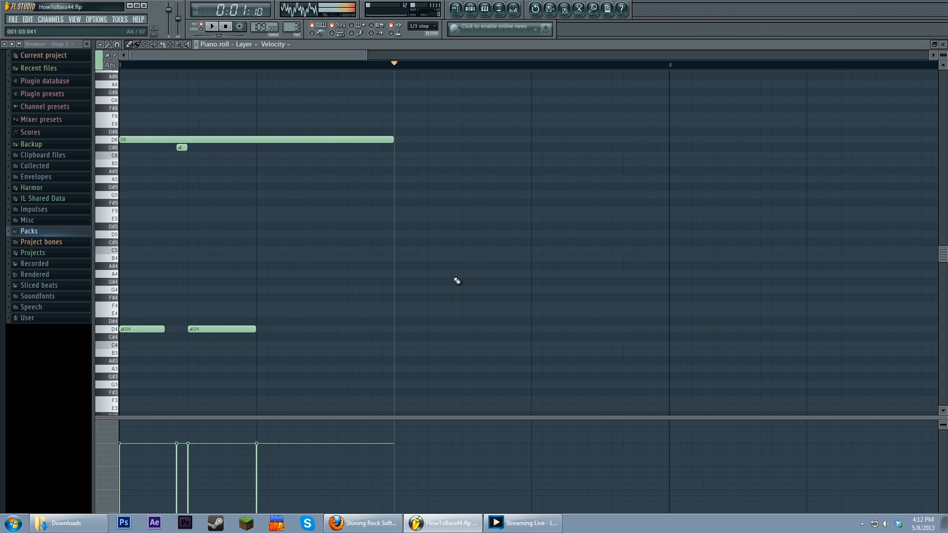
- Audition Pattern 3 from its start with the step sequencer shown, and switch playback to song mode
click(470, 9)
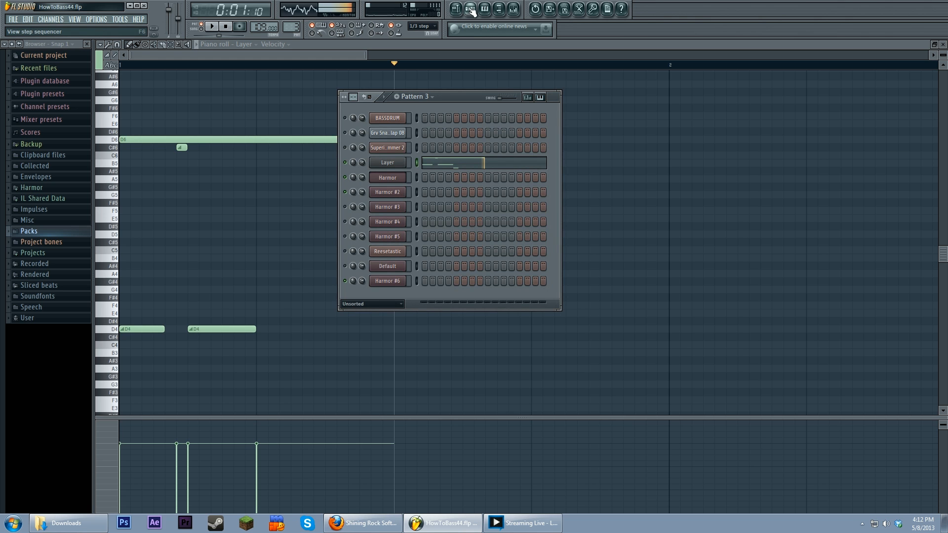
click(226, 27)
click(212, 28)
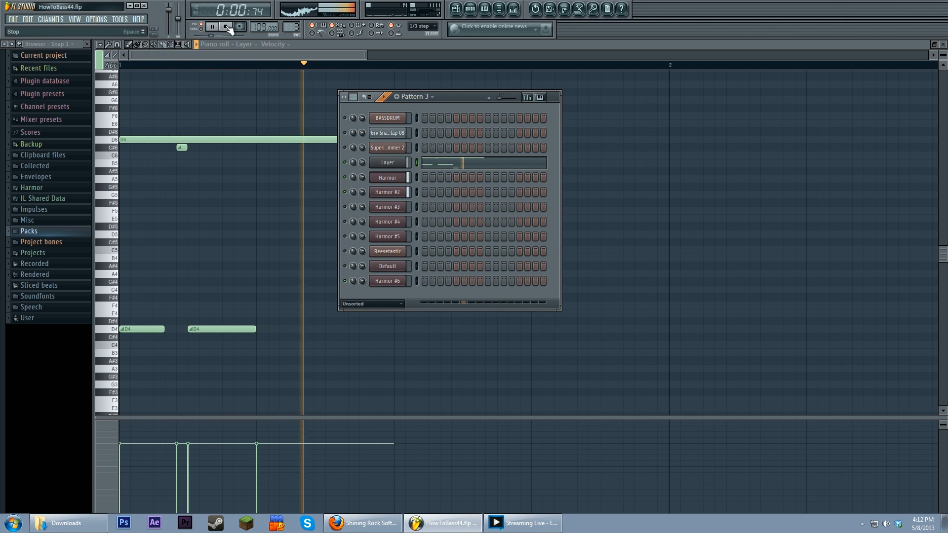
click(226, 27)
click(201, 29)
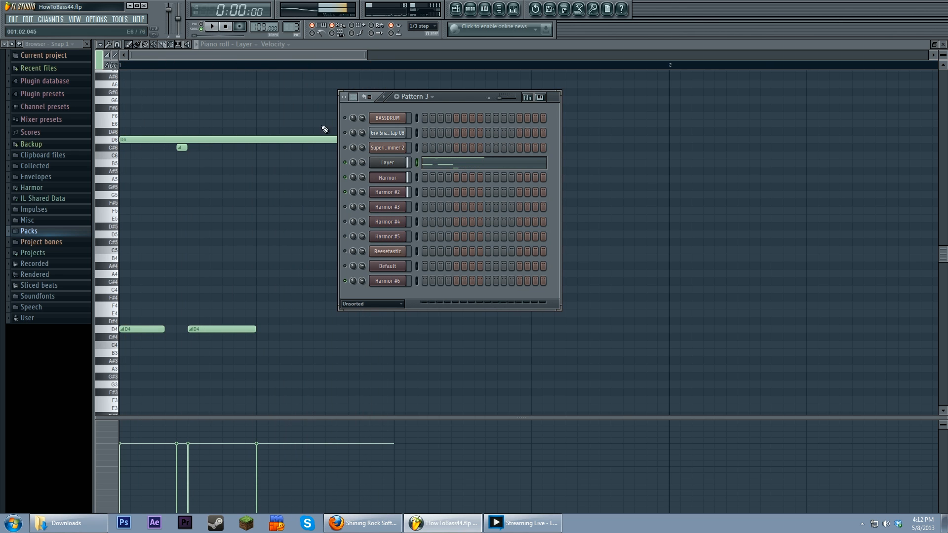
- Open the first Harmor channel and sound notes while sweeping the phaser offset to hear its effect
click(407, 177)
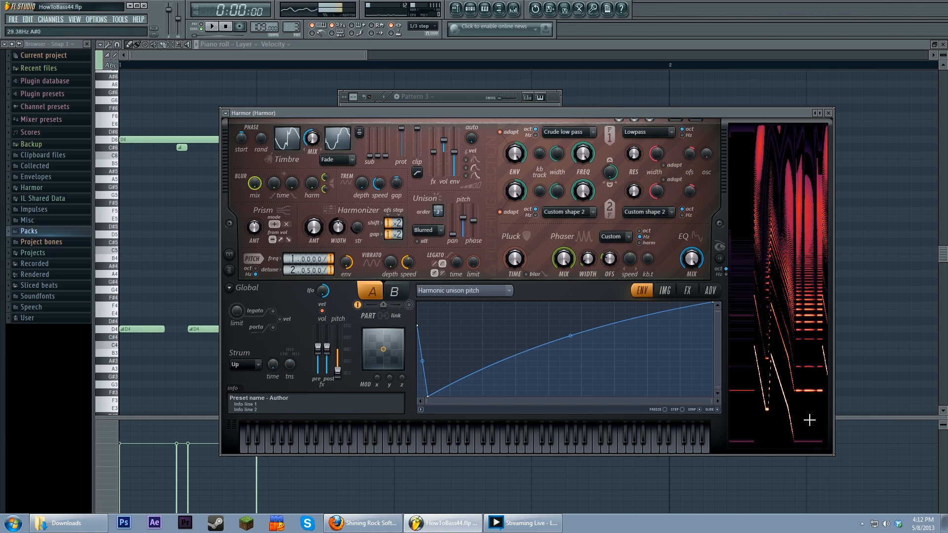
key(v)
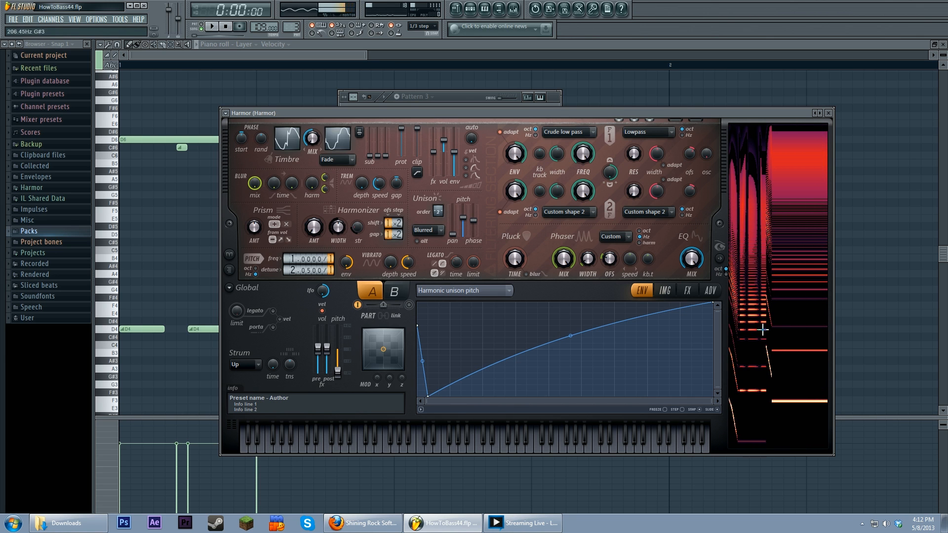
key(v)
drag(613, 256, 612, 229)
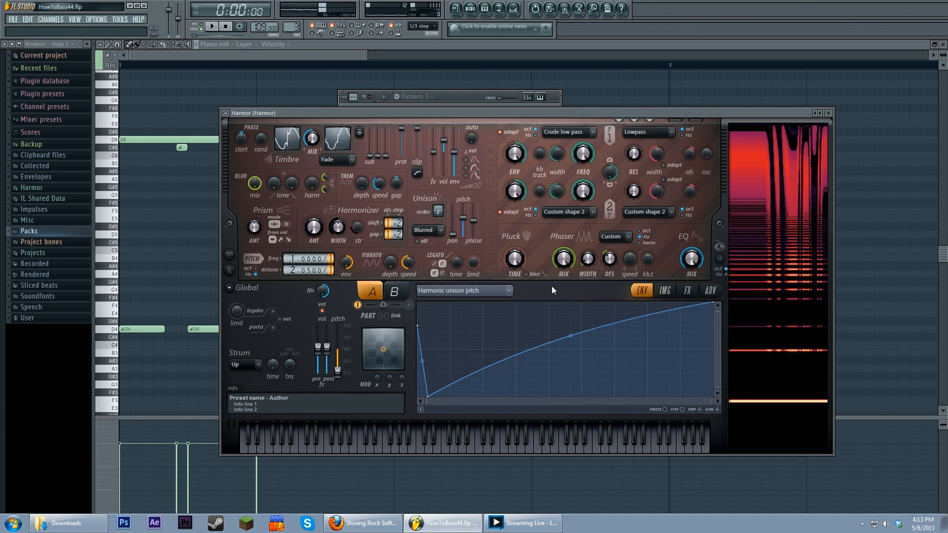
- Show the playlist with the Harmor phaser offset automation clips and bring the step sequencer back over it
click(451, 93)
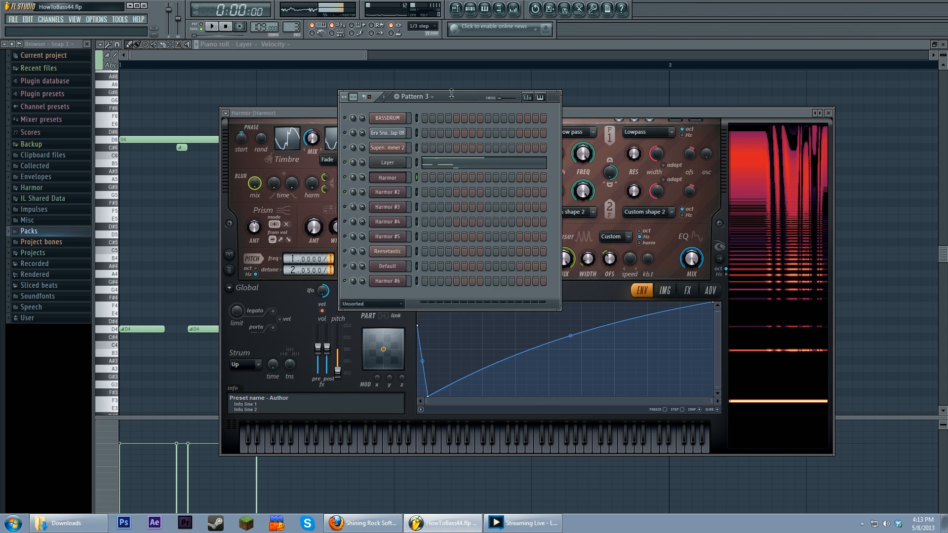
click(456, 9)
click(474, 9)
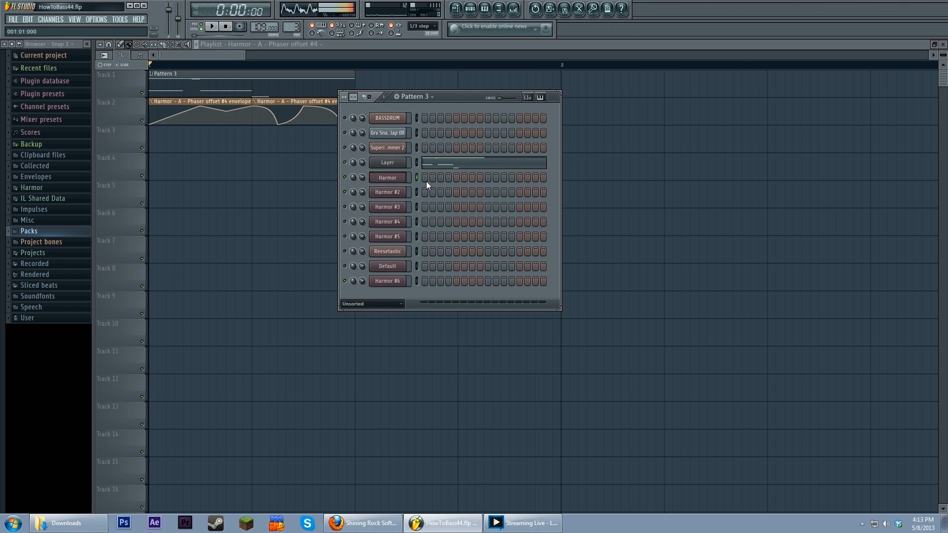
- Reopen the first Harmor channel and check the target list of its Harmonic unison pitch envelope
click(388, 177)
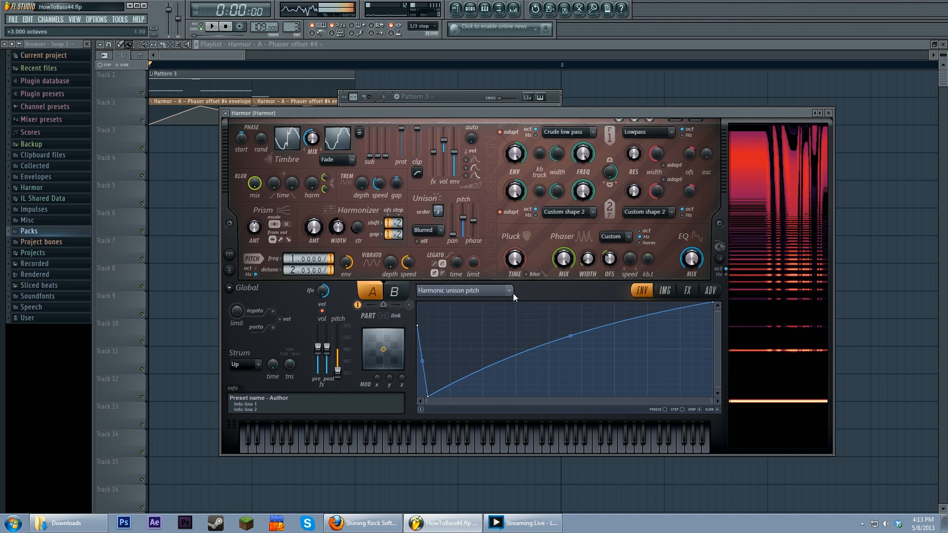
click(513, 293)
click(623, 264)
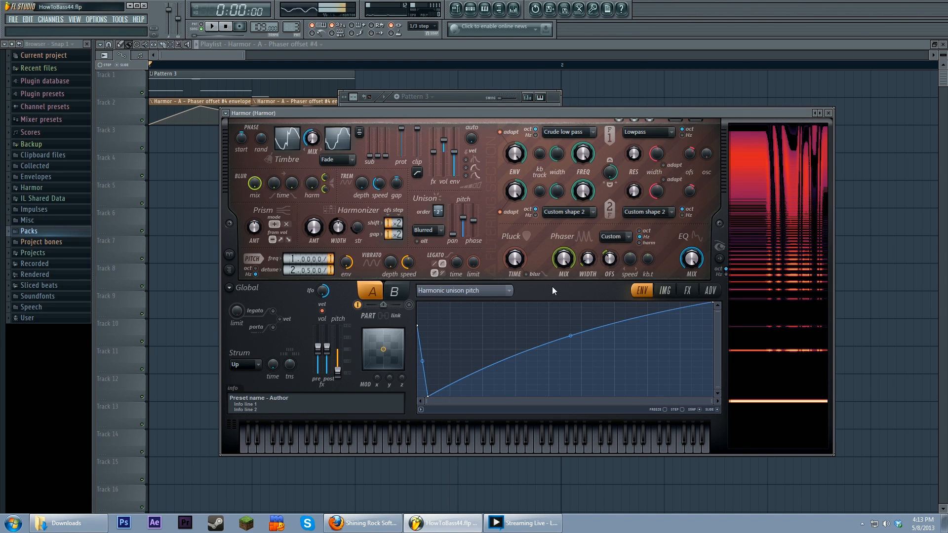